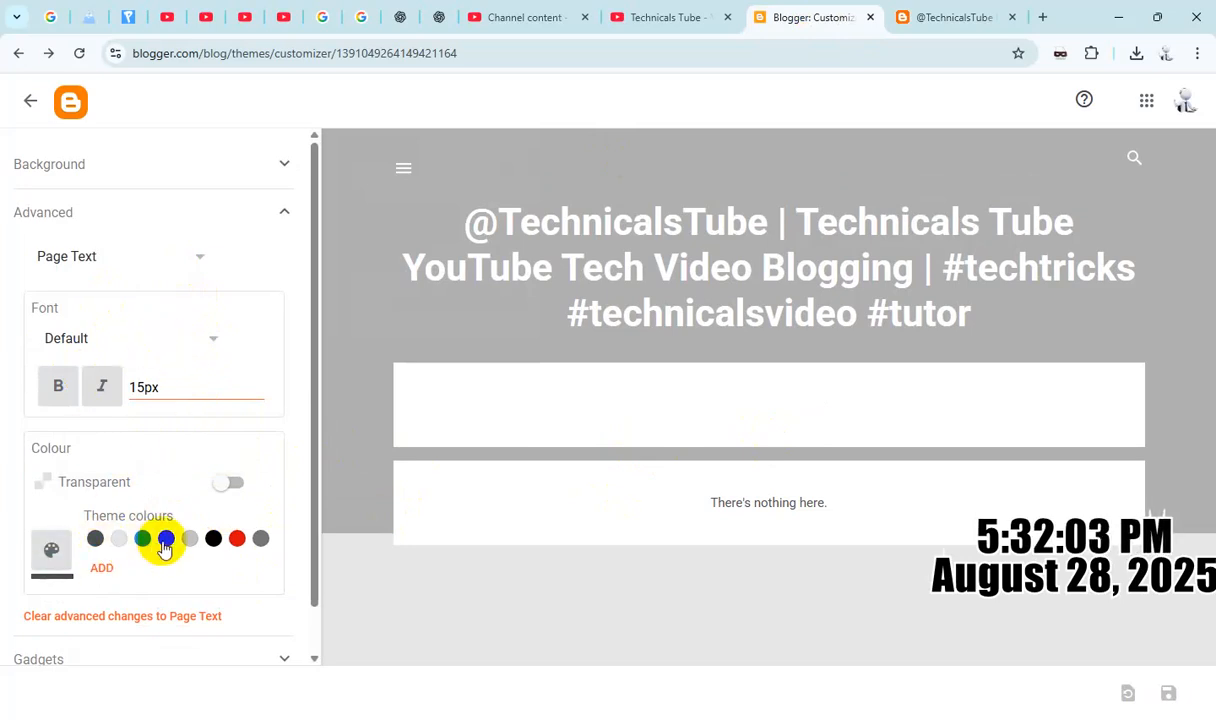
- Set the Page Text colour to turquoise from the colour palette
left_click(101, 570)
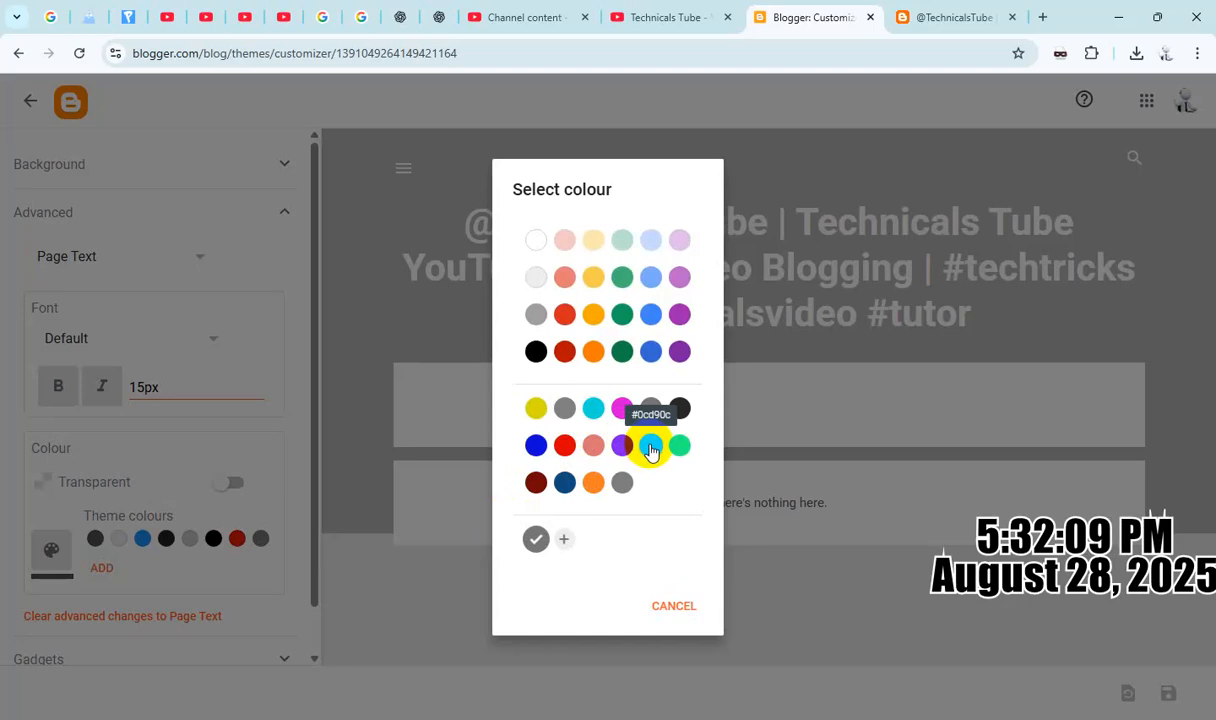
left_click(593, 410)
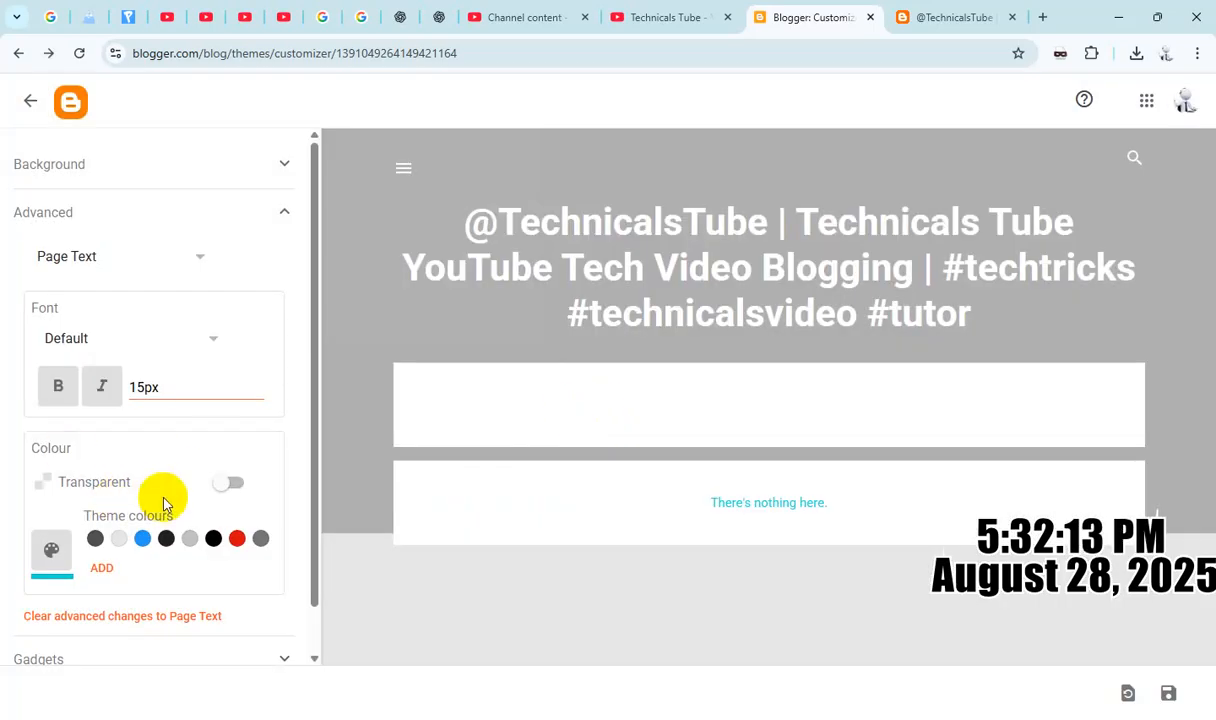
scroll(170, 500, "down", 1)
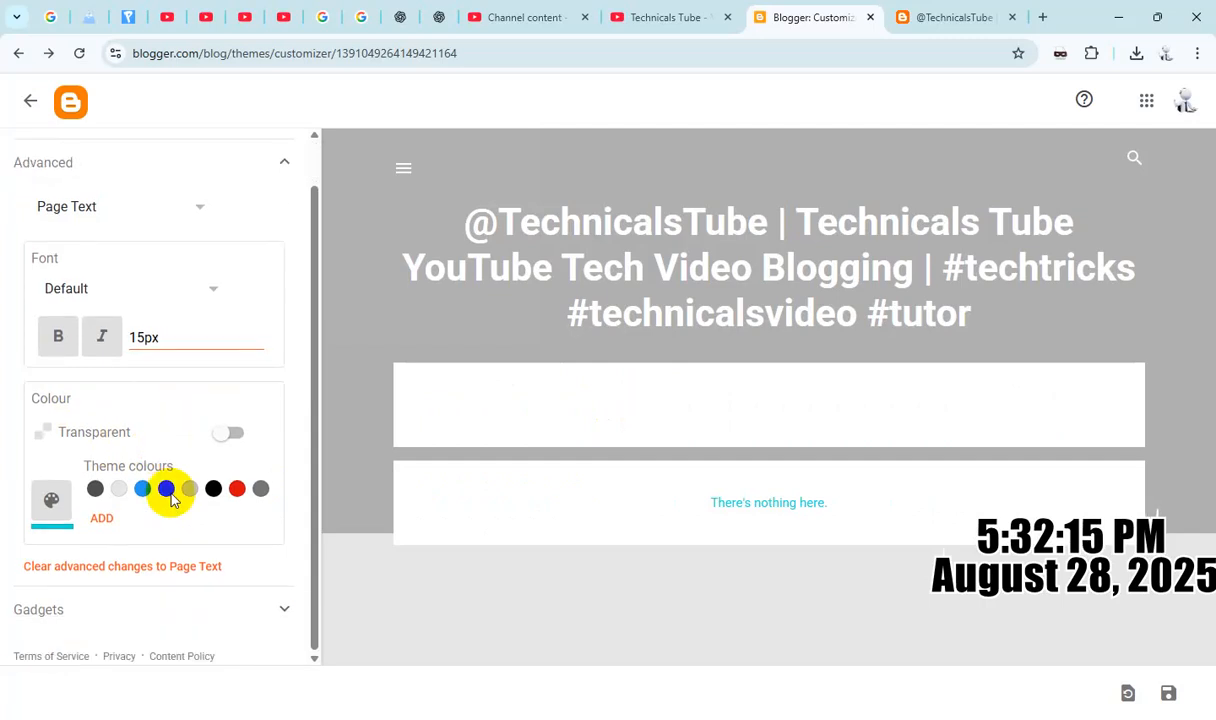
scroll(172, 500, "up", 1)
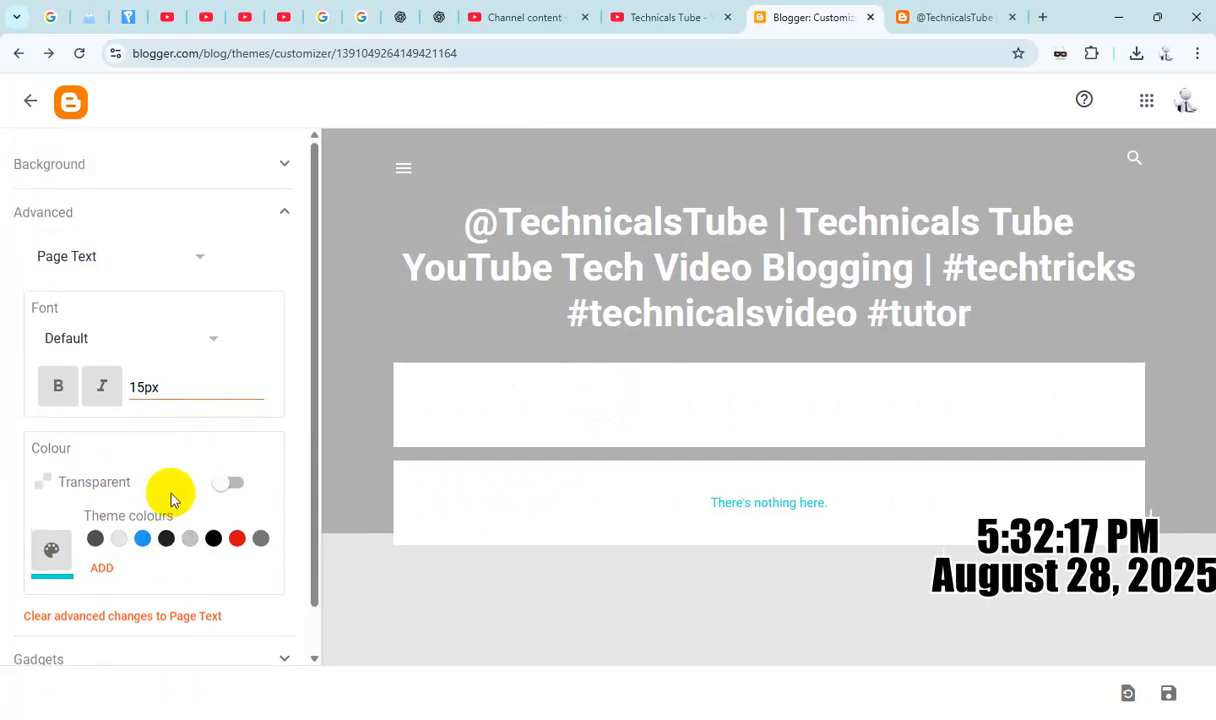
- In the advanced Backgrounds settings, set the body background colour to the near-black theme colour
scroll(170, 500, "down", 2)
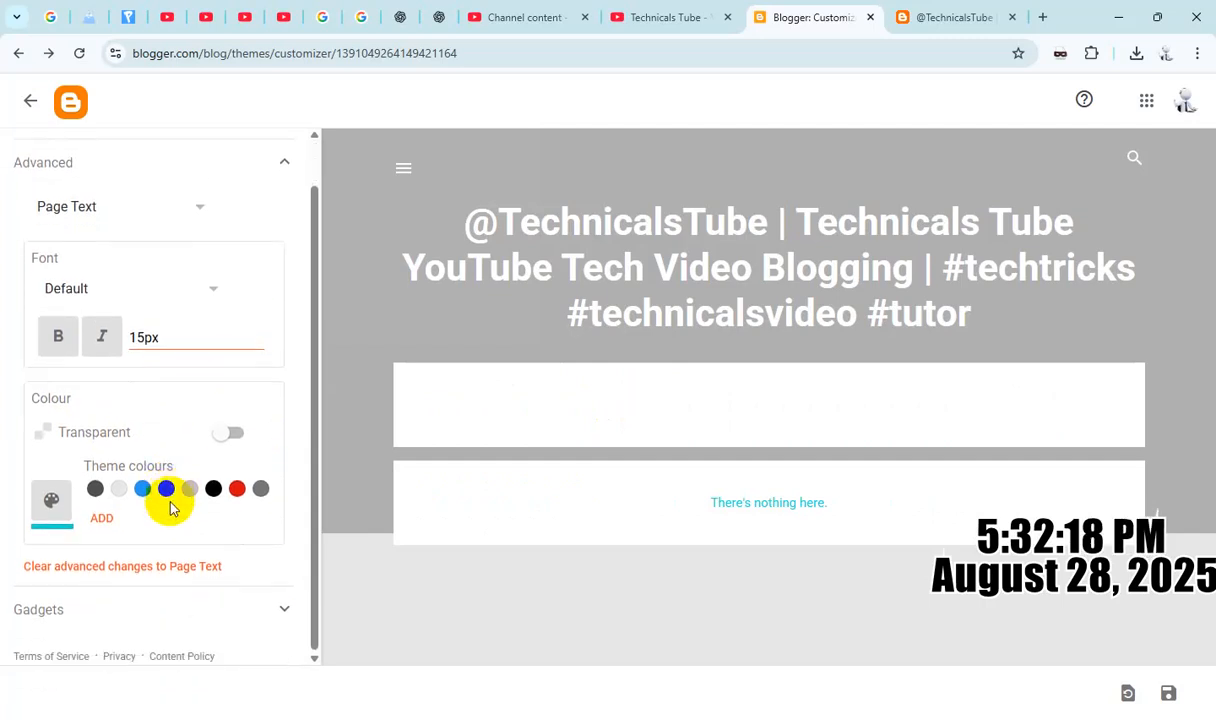
left_click(127, 216)
left_click(111, 249)
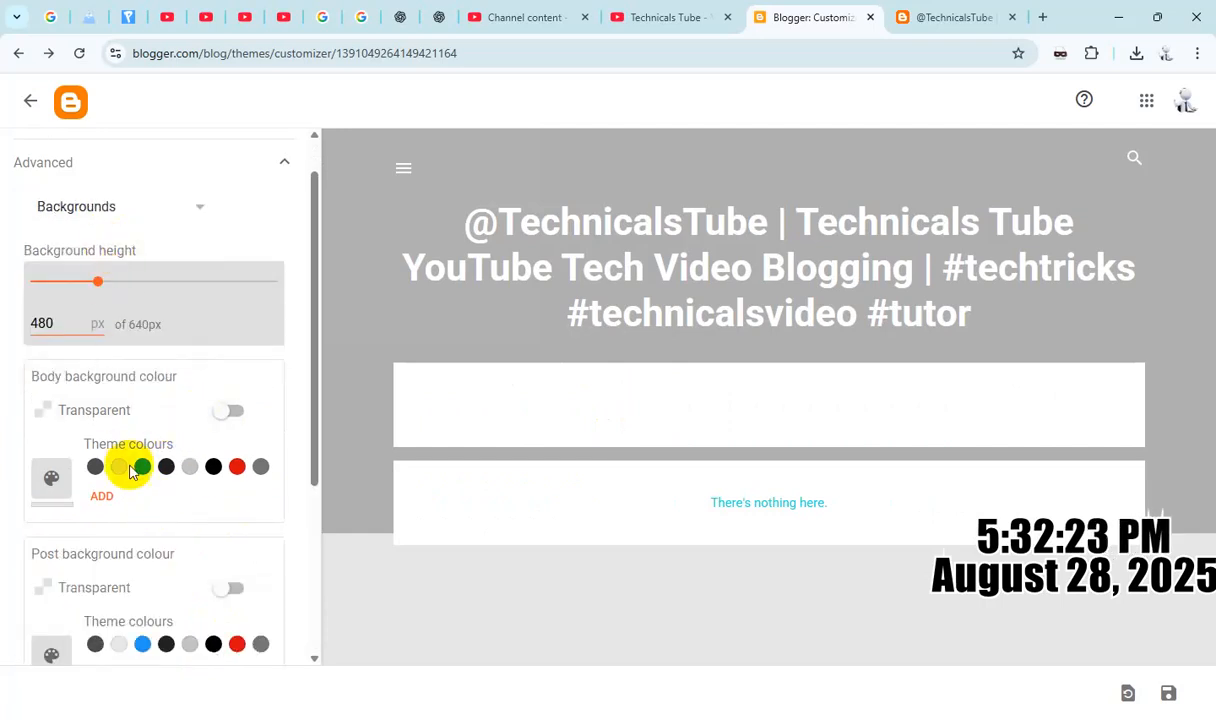
left_click(166, 470)
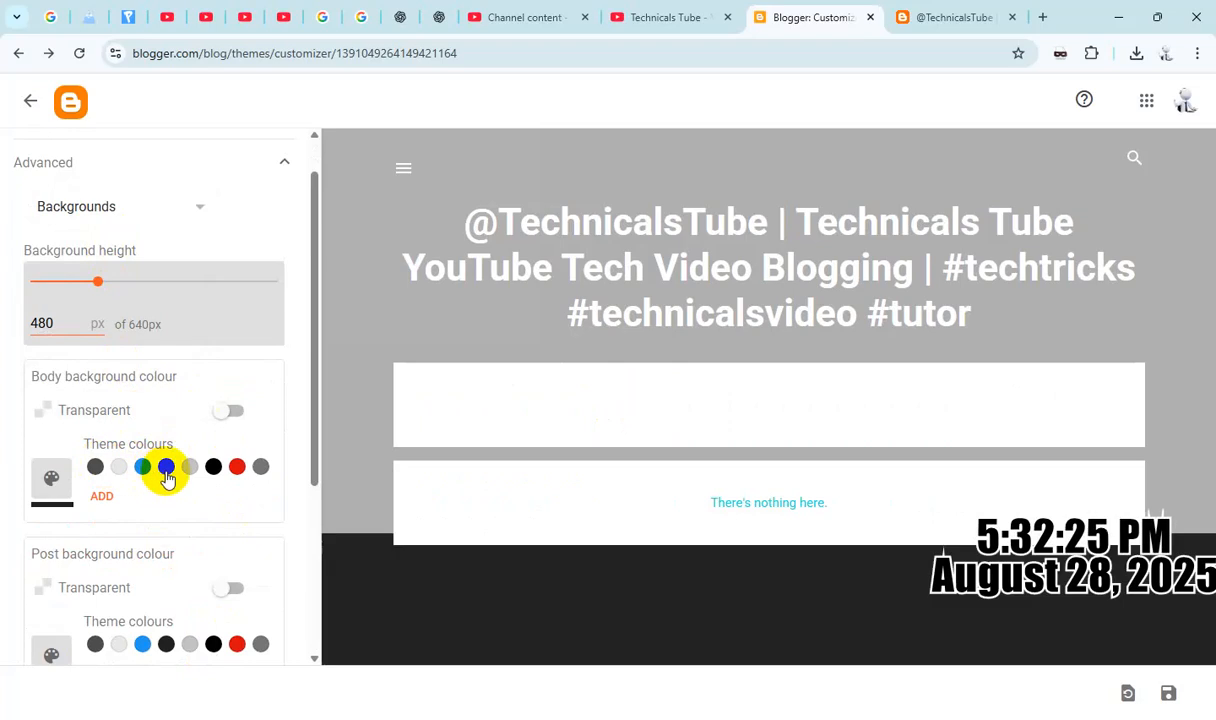
left_click(100, 209)
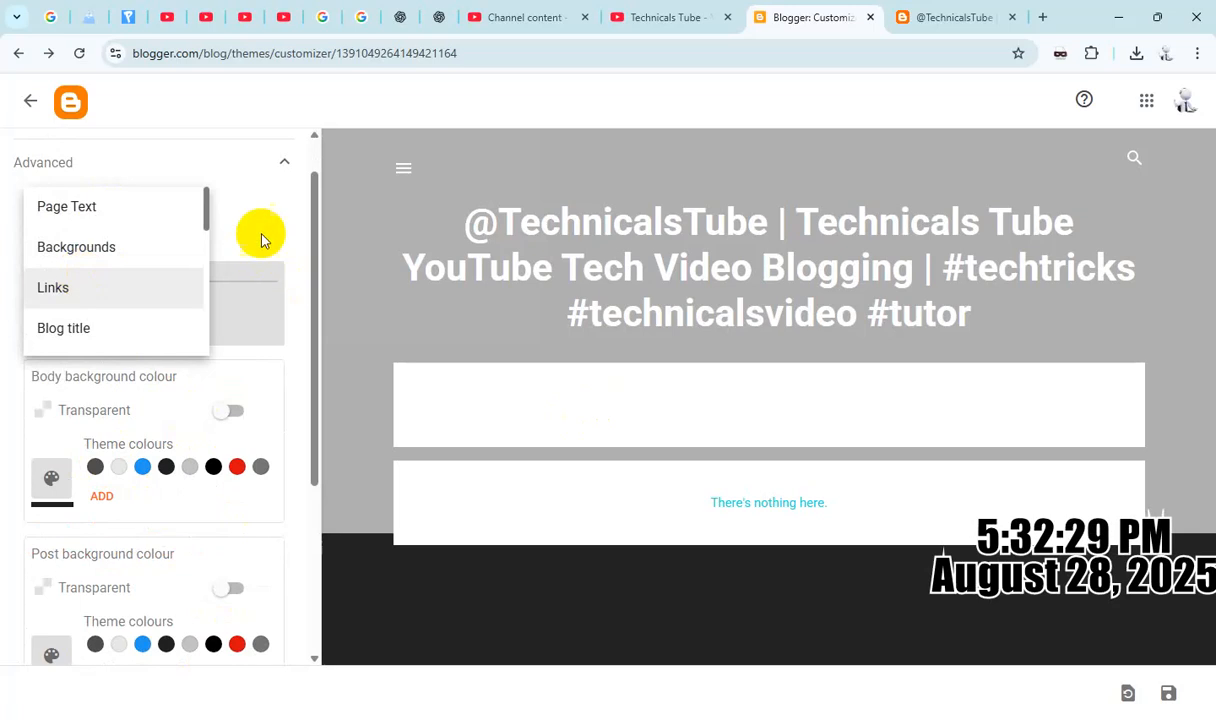
left_click(141, 207)
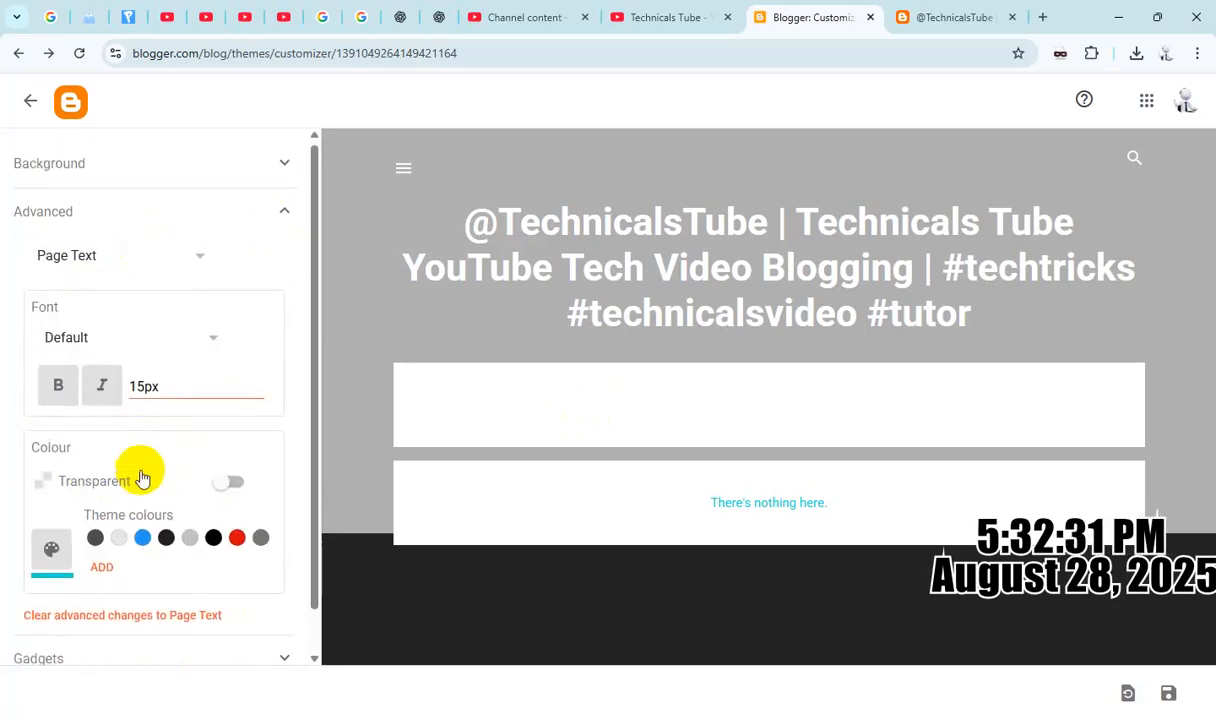
scroll(141, 479, "down", 1)
scroll(147, 460, "up", 1)
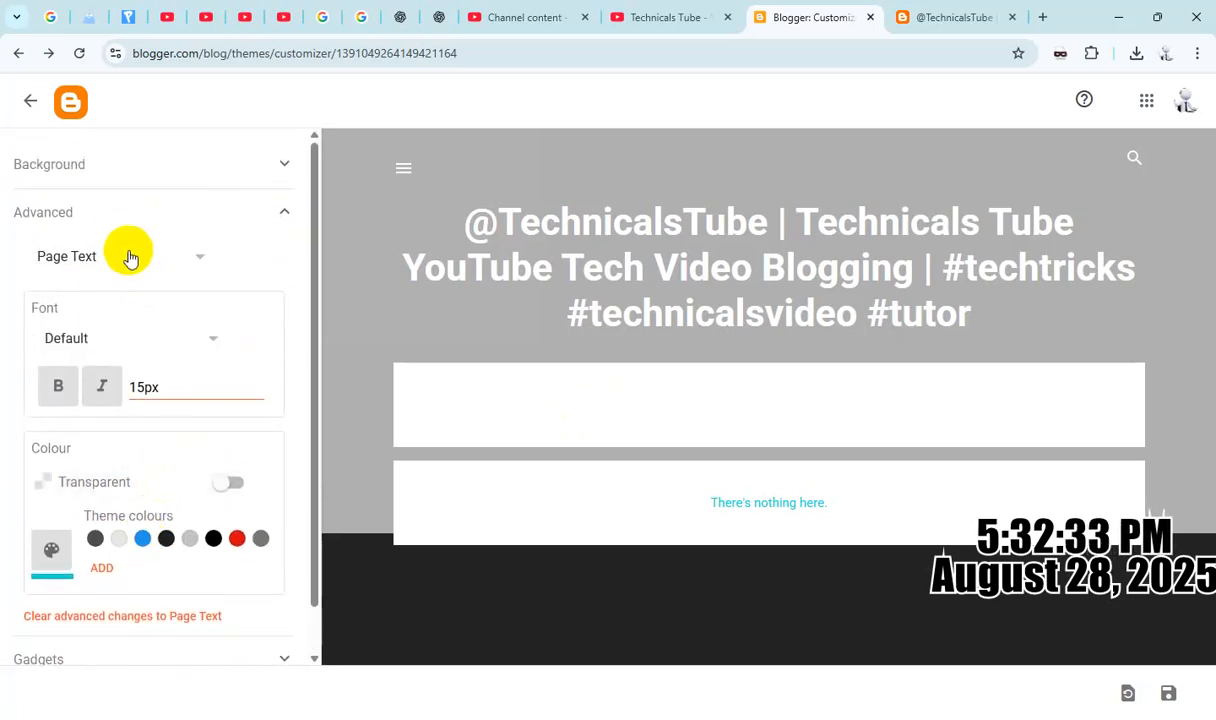
- Set the post background colour in the advanced Backgrounds settings to the near-black theme colour
left_click(120, 255)
left_click(109, 293)
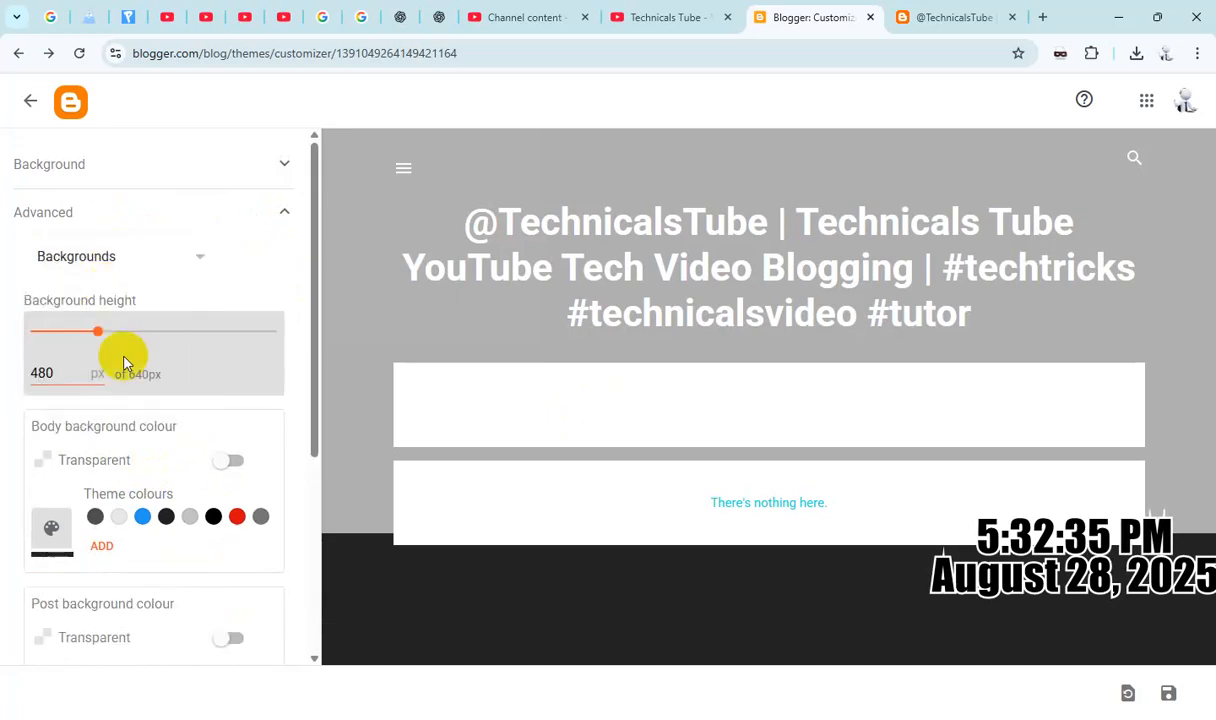
scroll(163, 467, "down", 5)
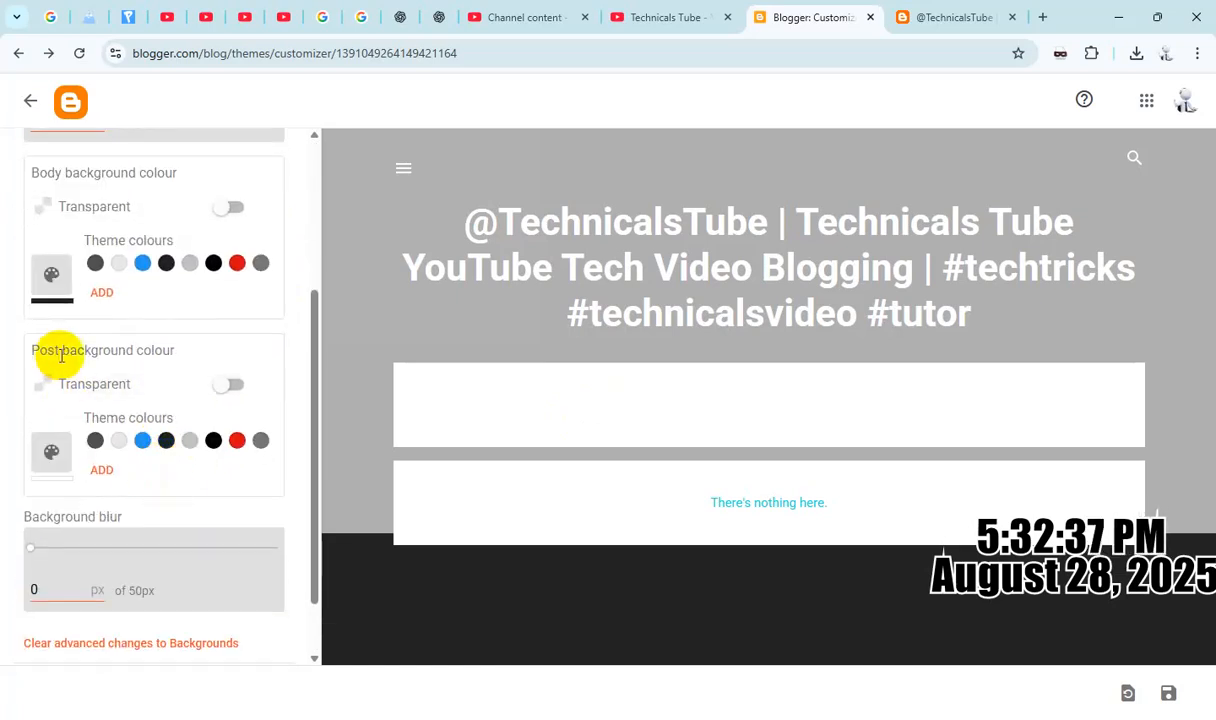
left_click(166, 441)
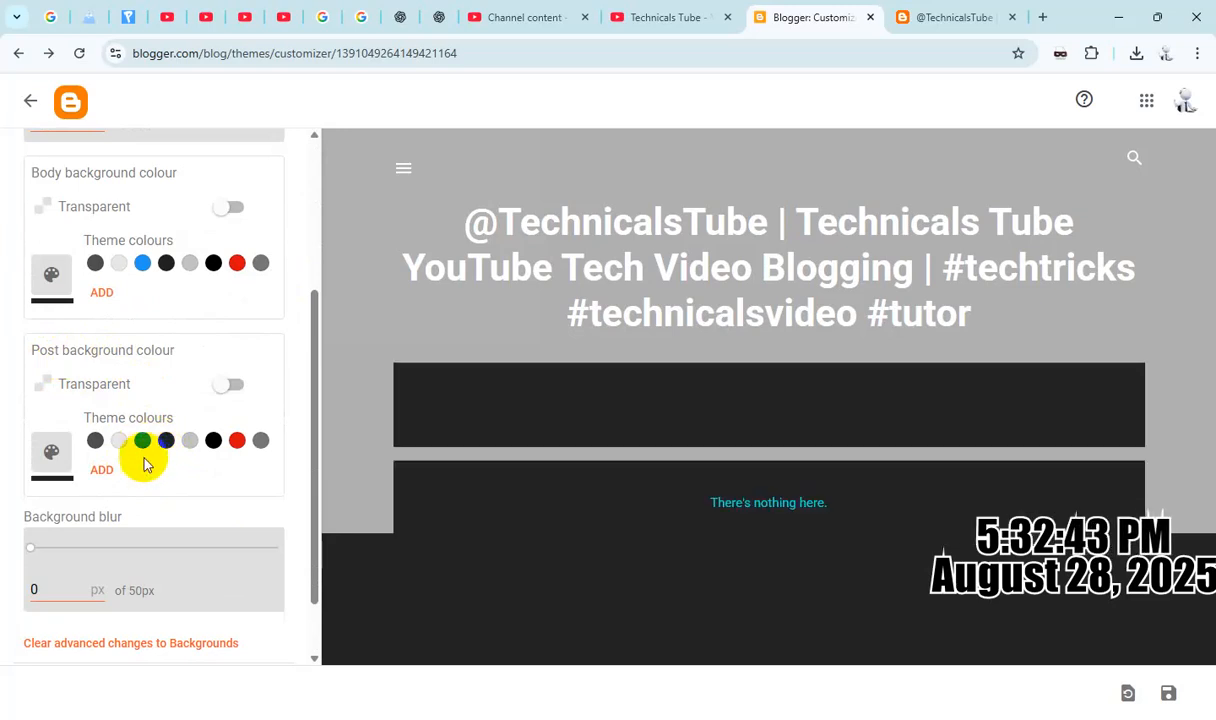
- In the advanced Links settings, set the link colour to the green #21f380 palette colour
scroll(143, 463, "down", 2)
scroll(168, 429, "up", 5)
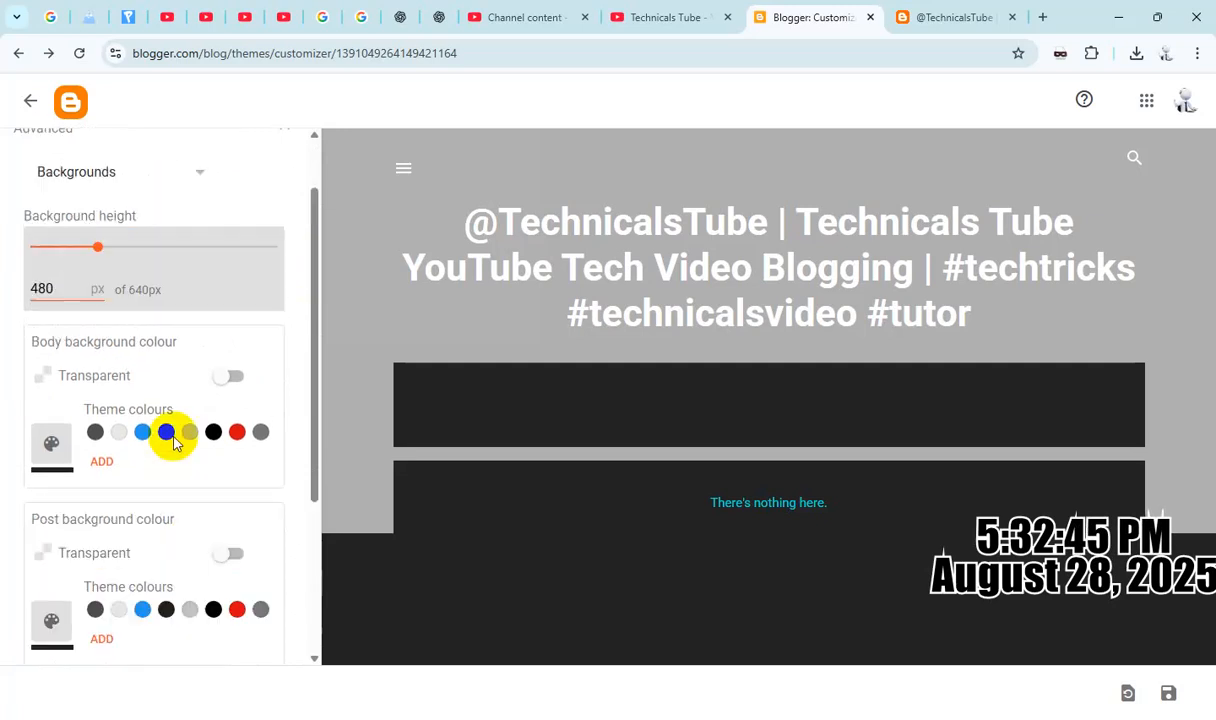
left_click(120, 263)
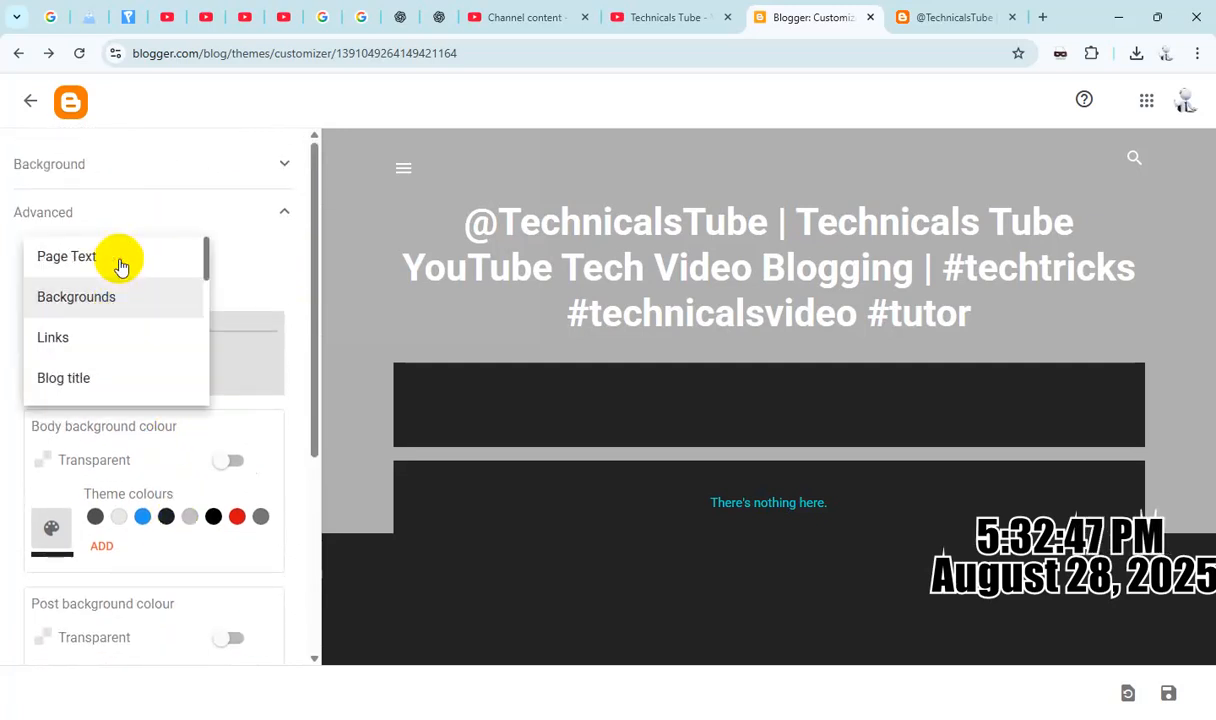
left_click(84, 337)
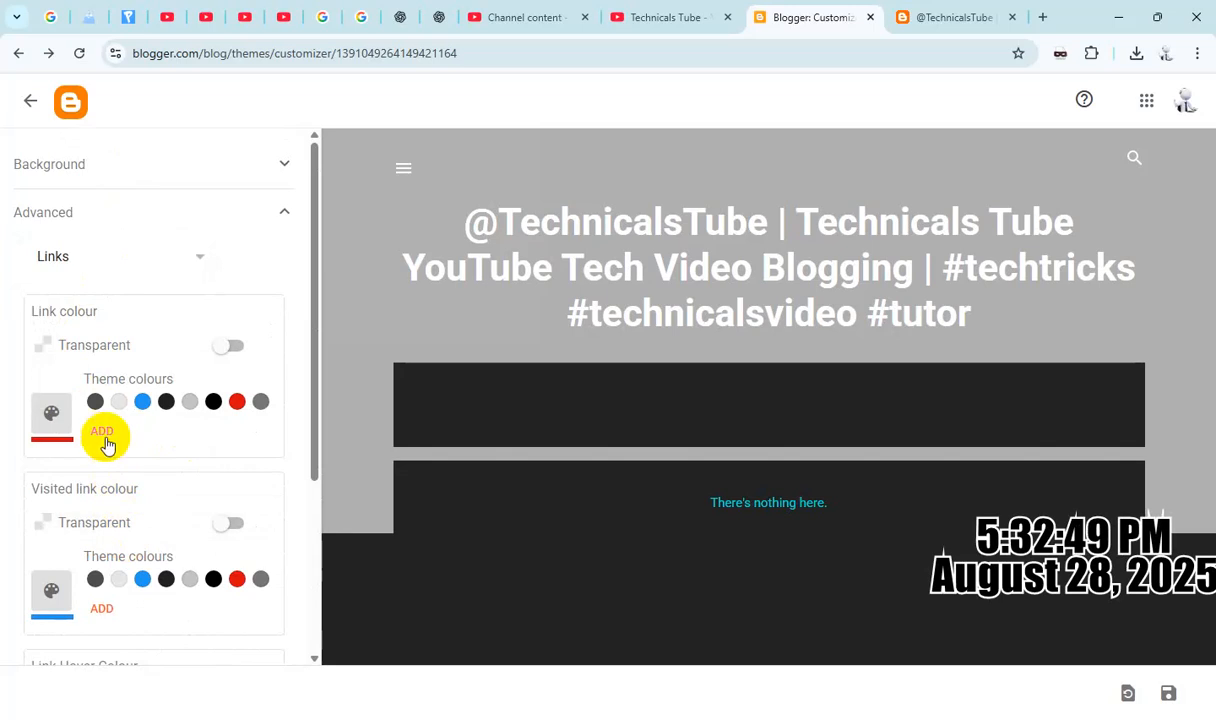
left_click(101, 431)
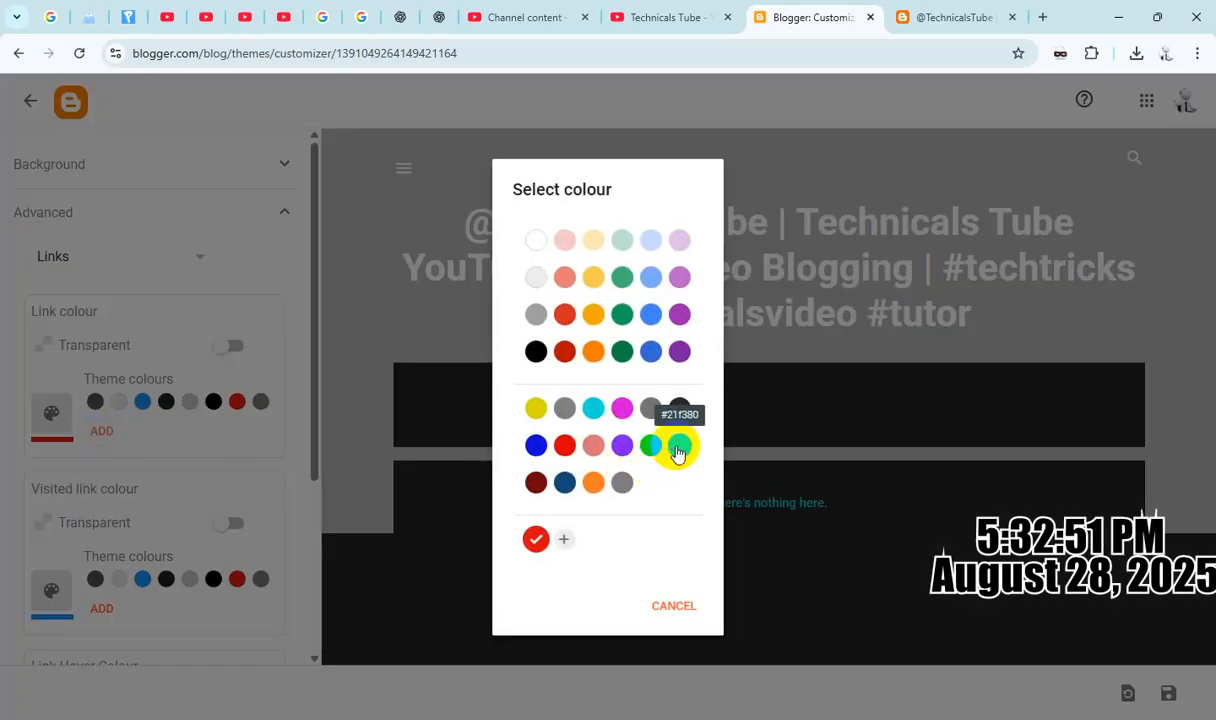
left_click(678, 450)
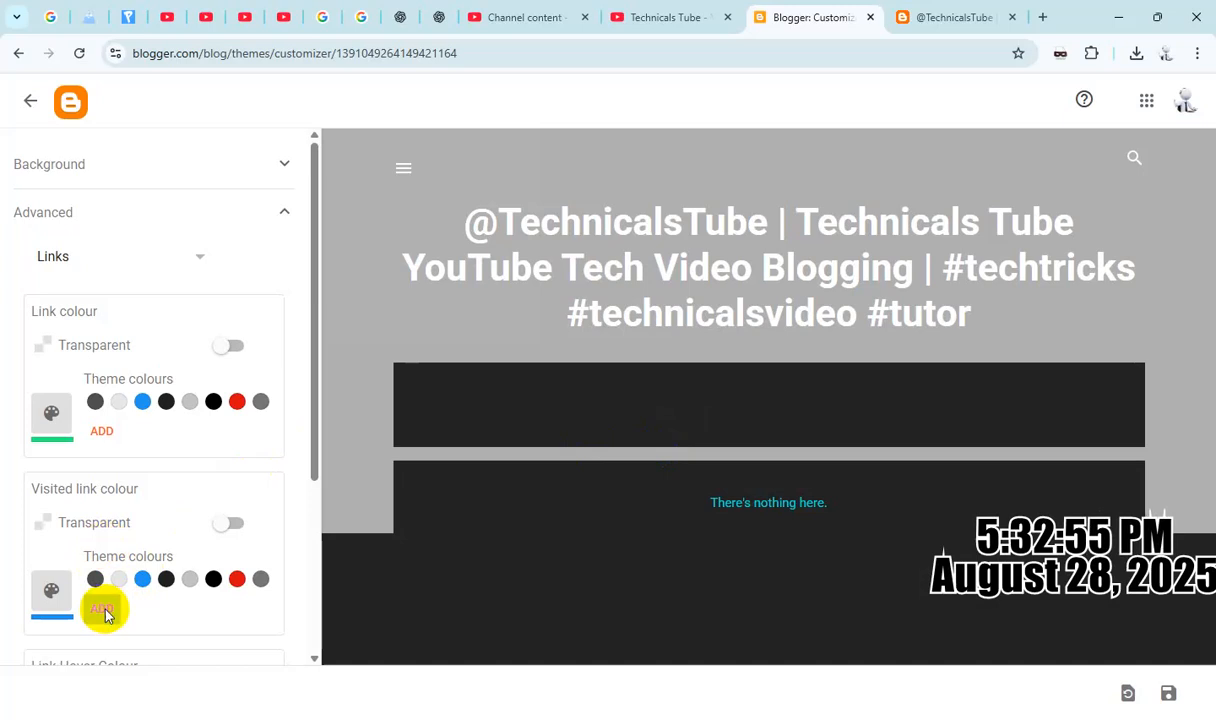
- Set the visited link colour to yellow and the link hover colour to light blue
left_click(102, 609)
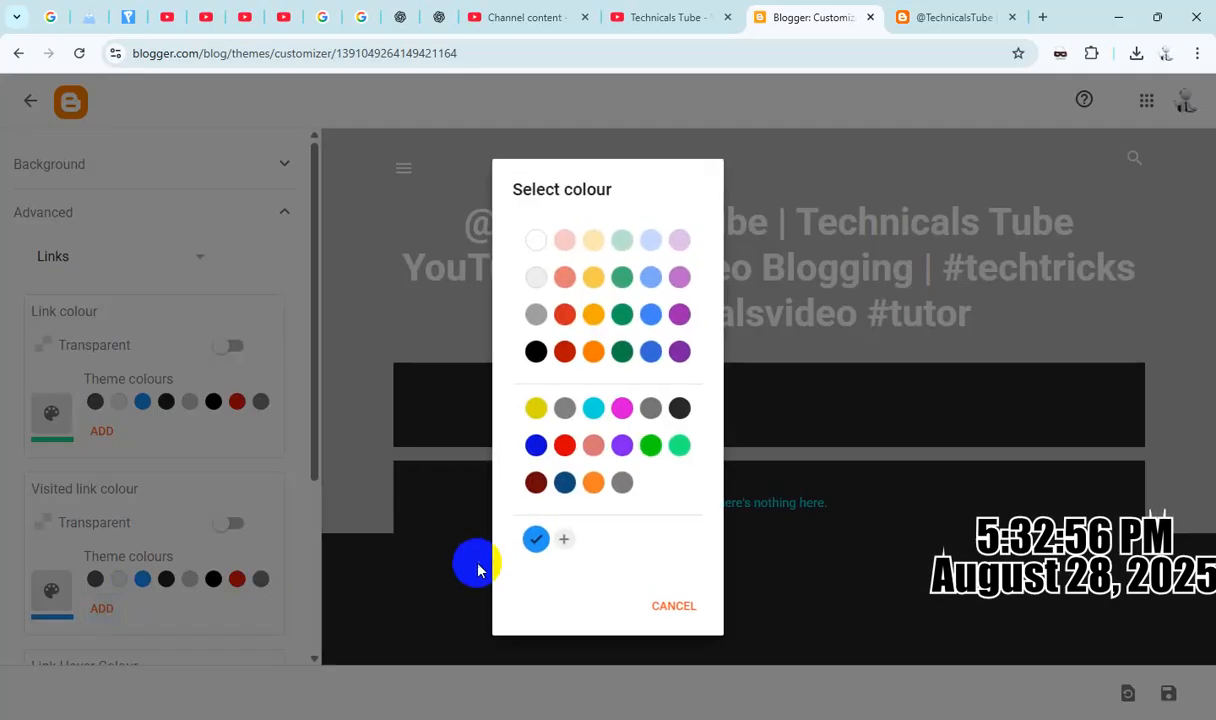
left_click(536, 408)
scroll(130, 494, "down", 4)
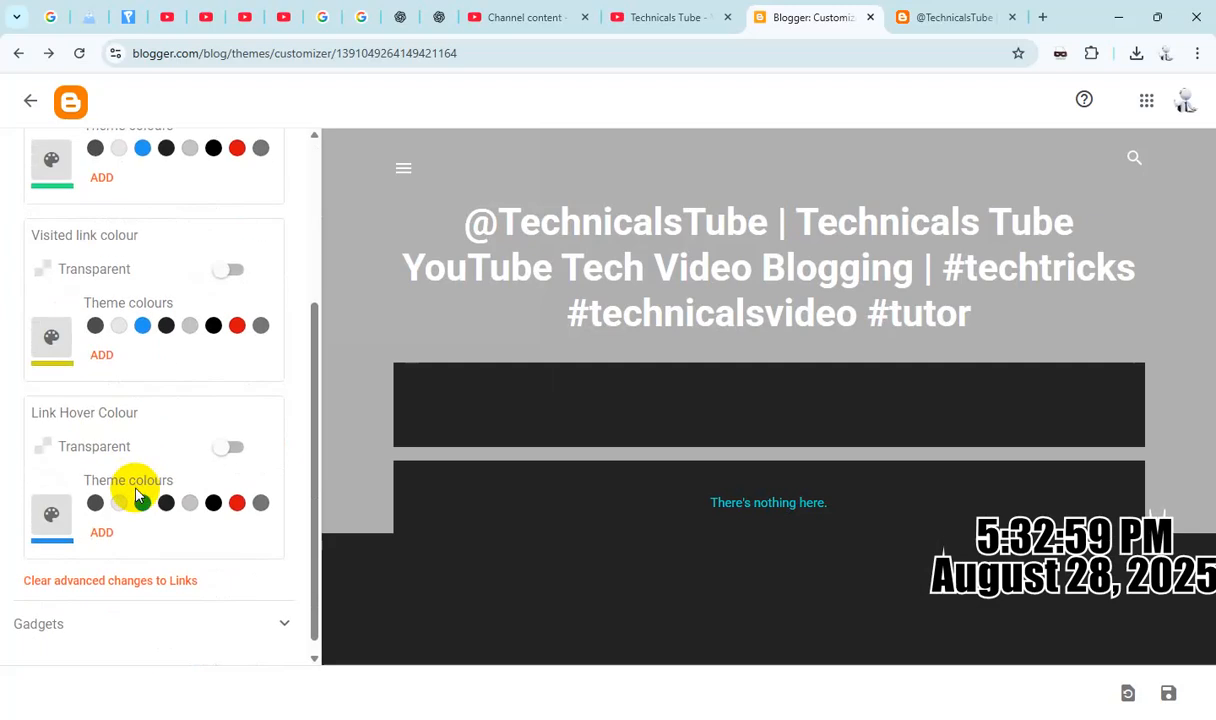
left_click(102, 533)
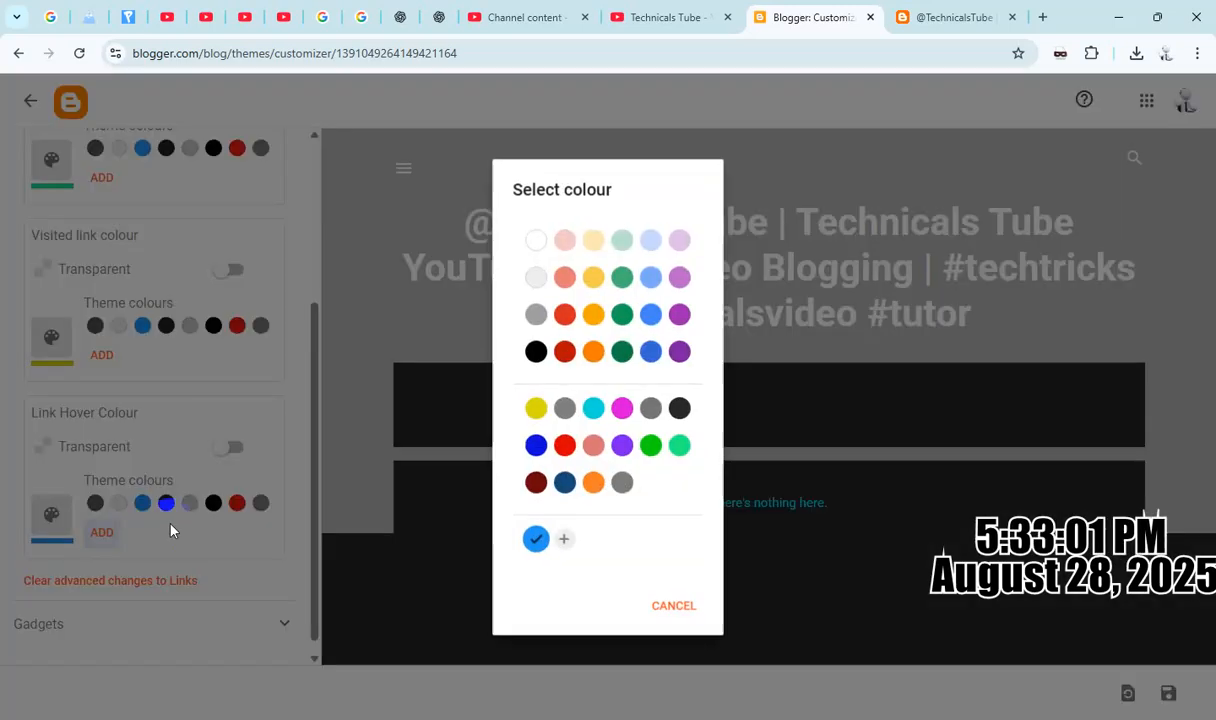
left_click(650, 242)
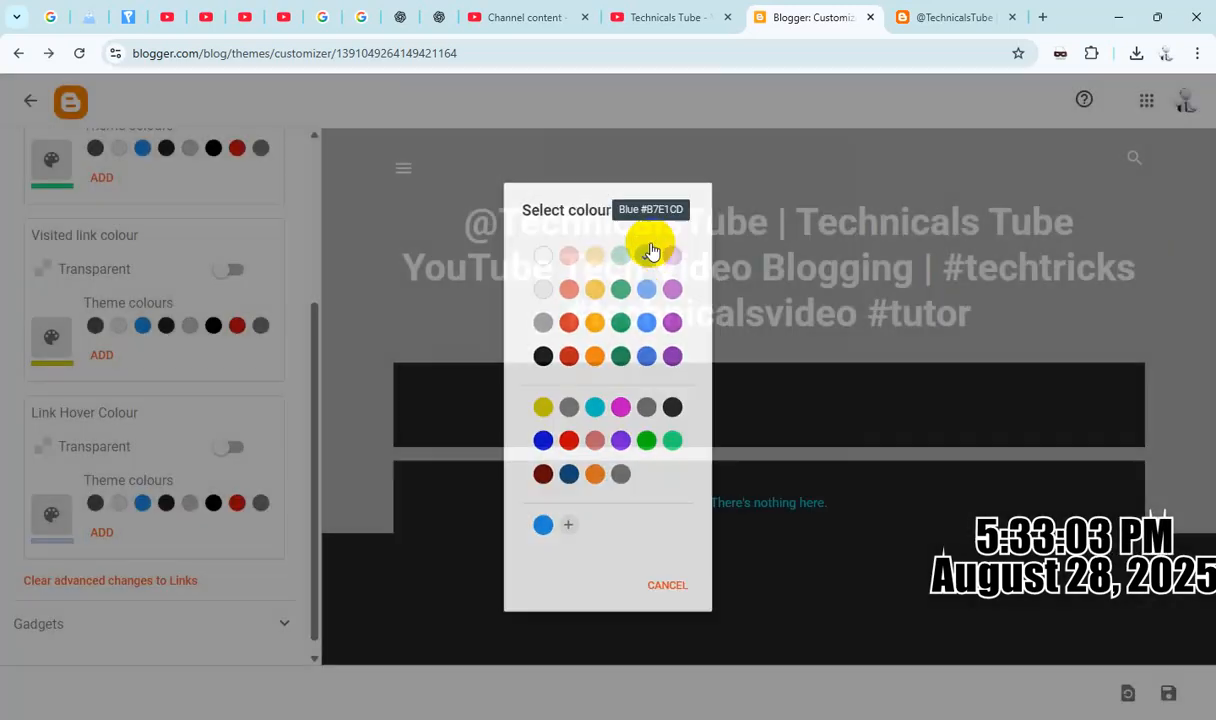
- Open the advanced Blog title settings and try toggling the title's bold style
scroll(193, 524, "down", 1)
scroll(202, 545, "up", 3)
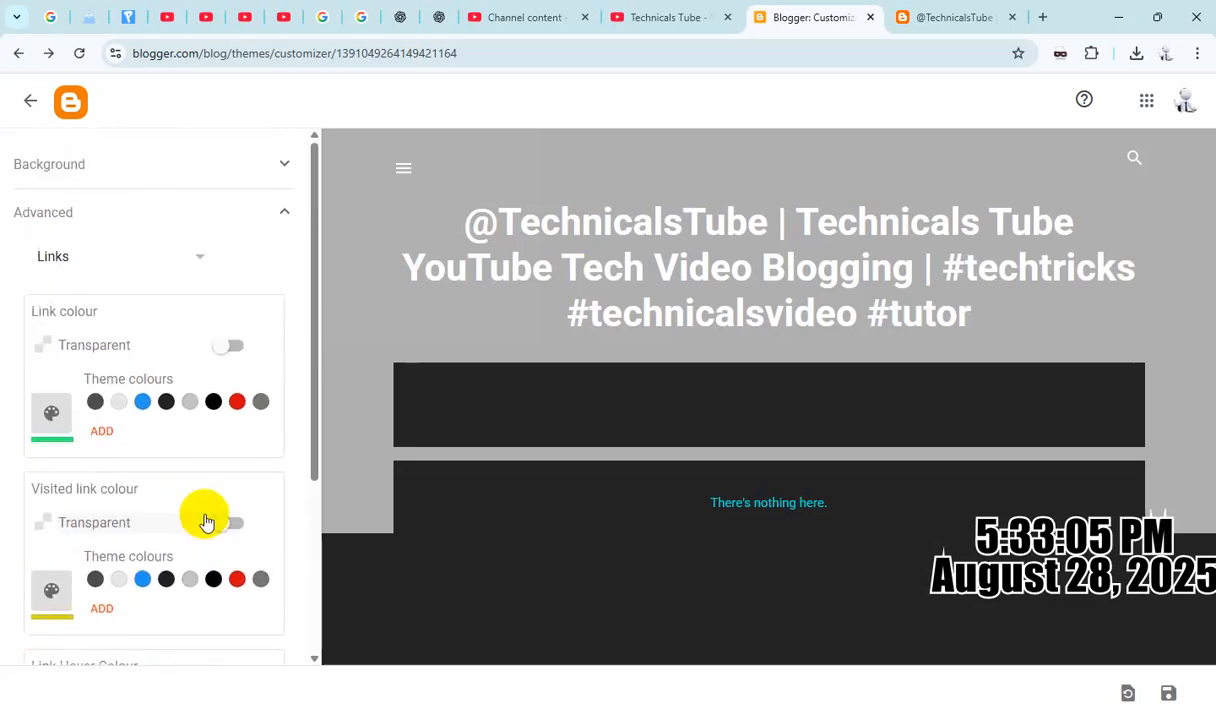
left_click(122, 262)
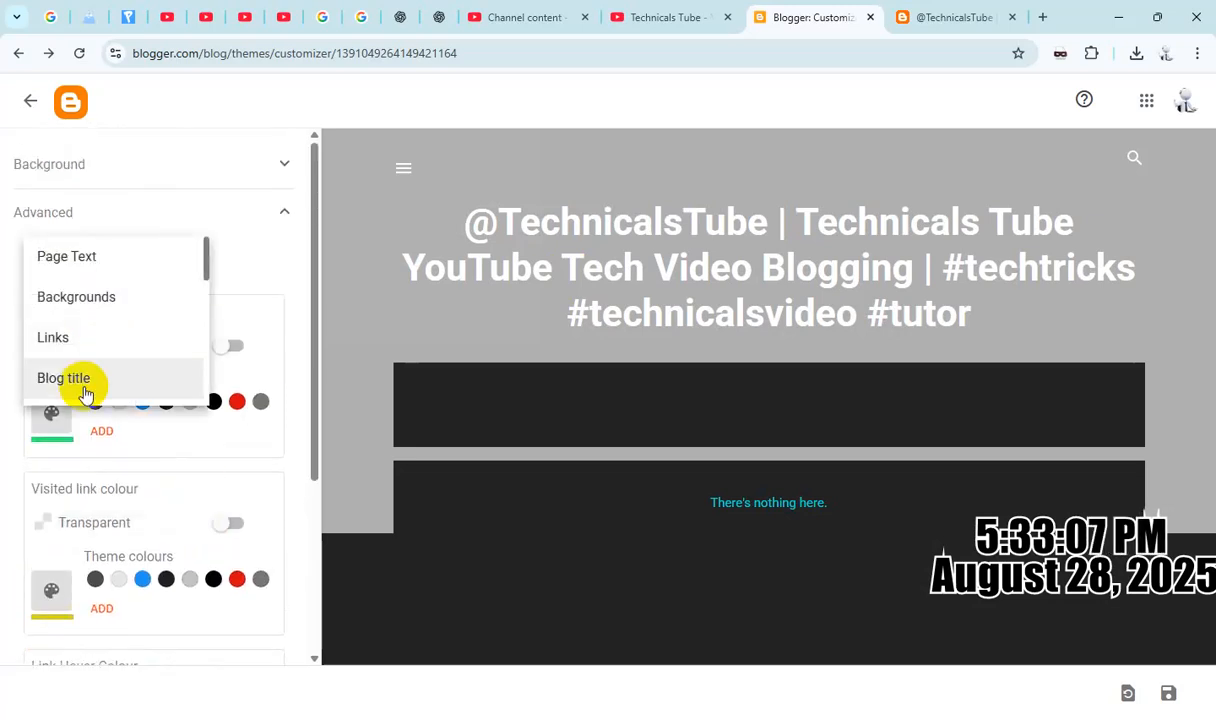
left_click(92, 381)
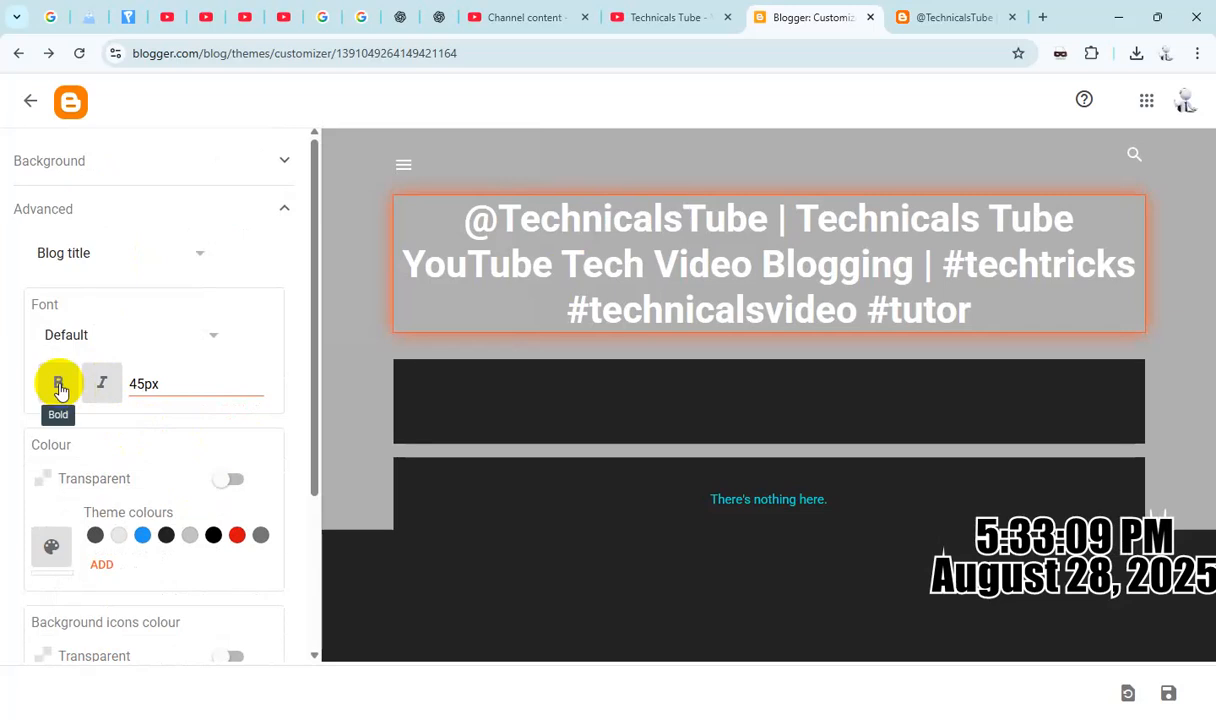
left_click(60, 390)
left_click(60, 390)
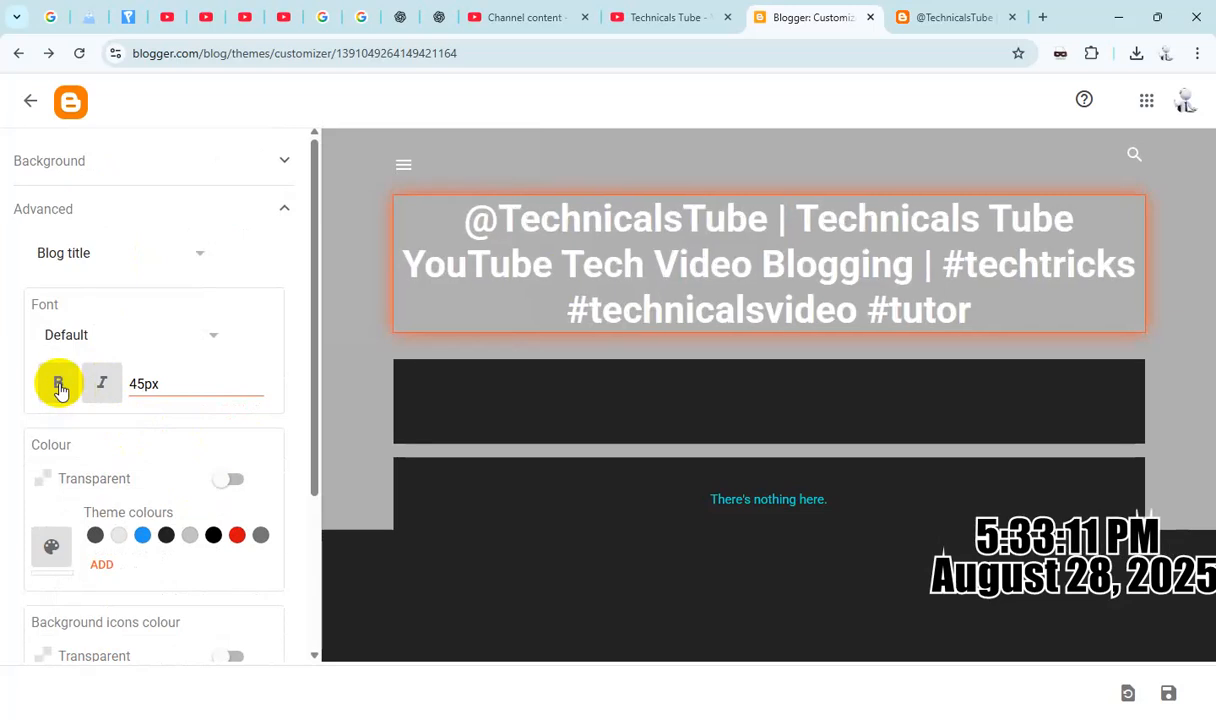
- Try the Kenia and Permanent Marker web fonts on the blog title
left_click(119, 342)
scroll(98, 410, "down", 3)
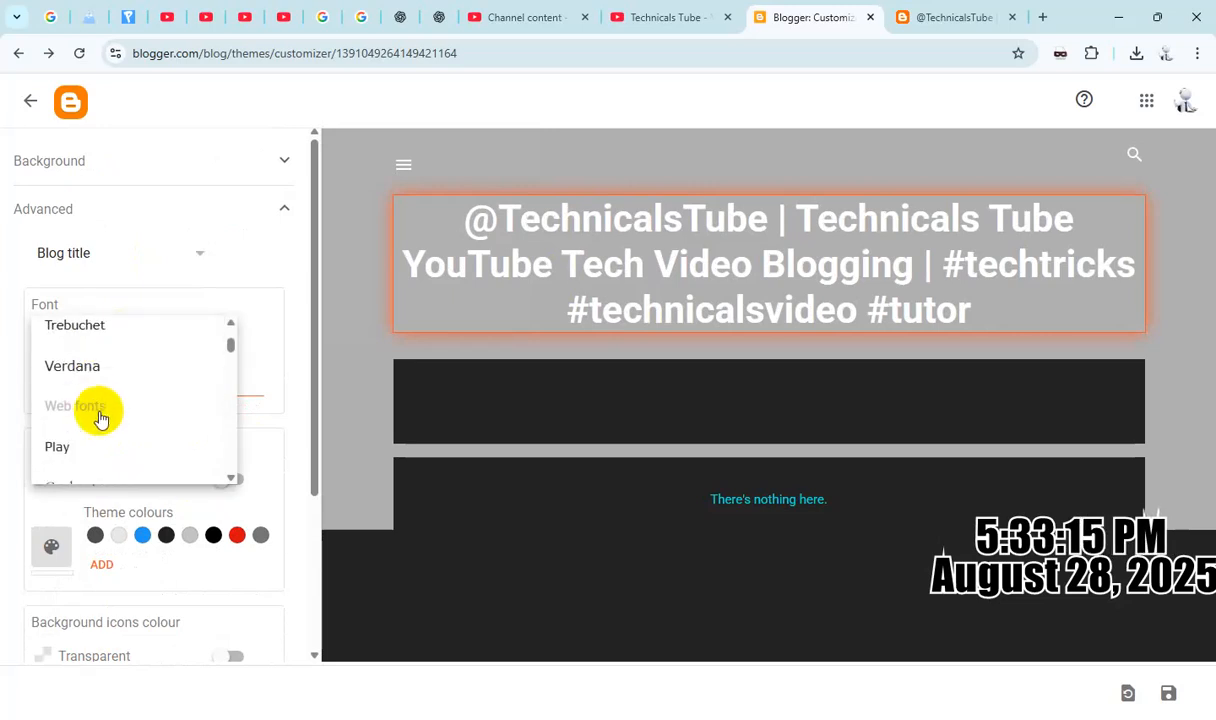
scroll(100, 413, "down", 3)
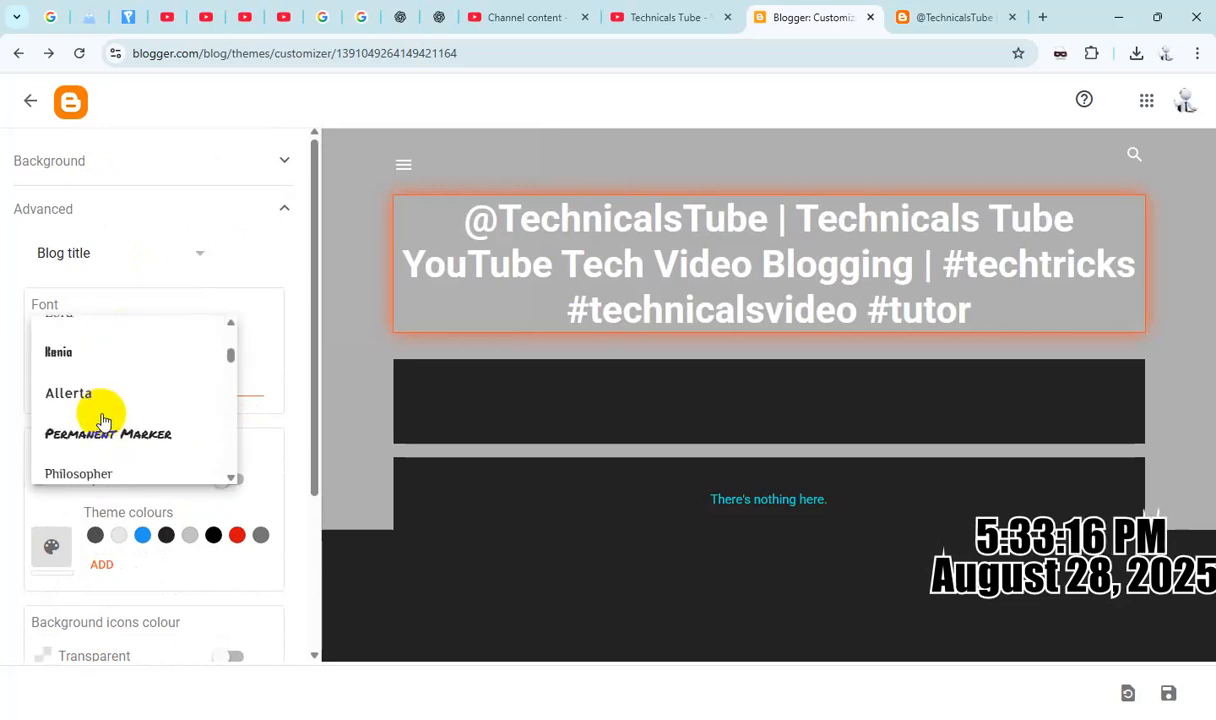
left_click(77, 362)
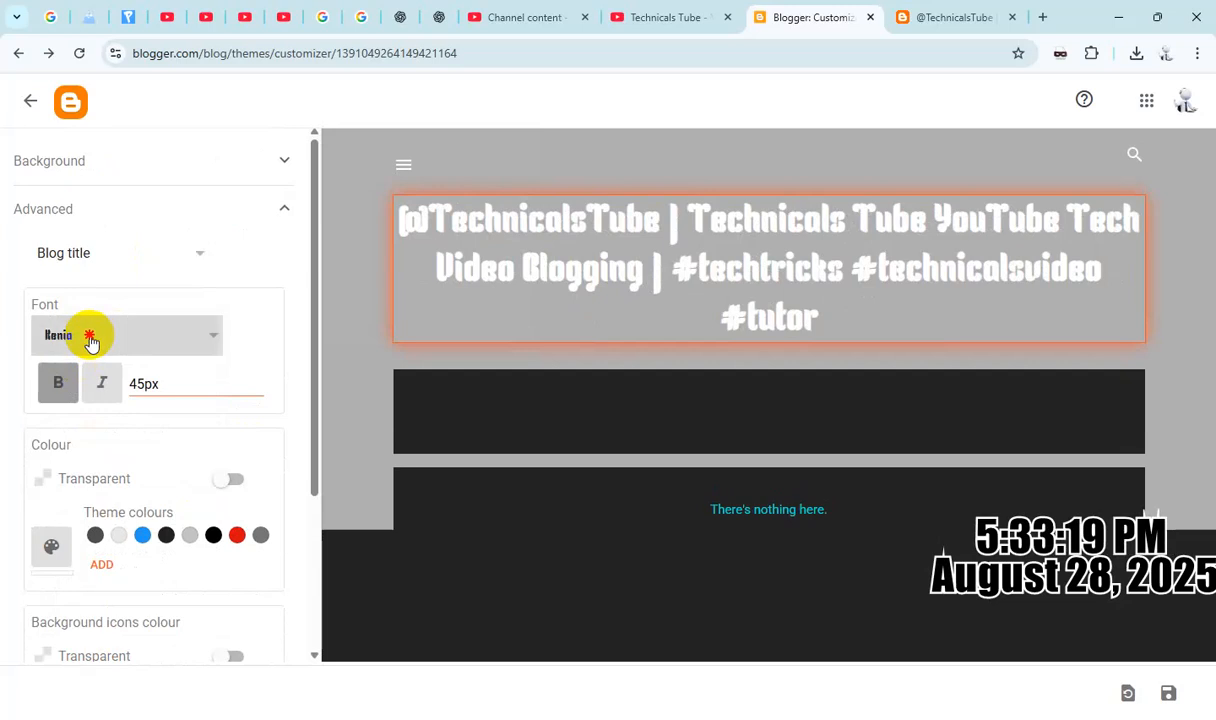
left_click(89, 339)
left_click(100, 443)
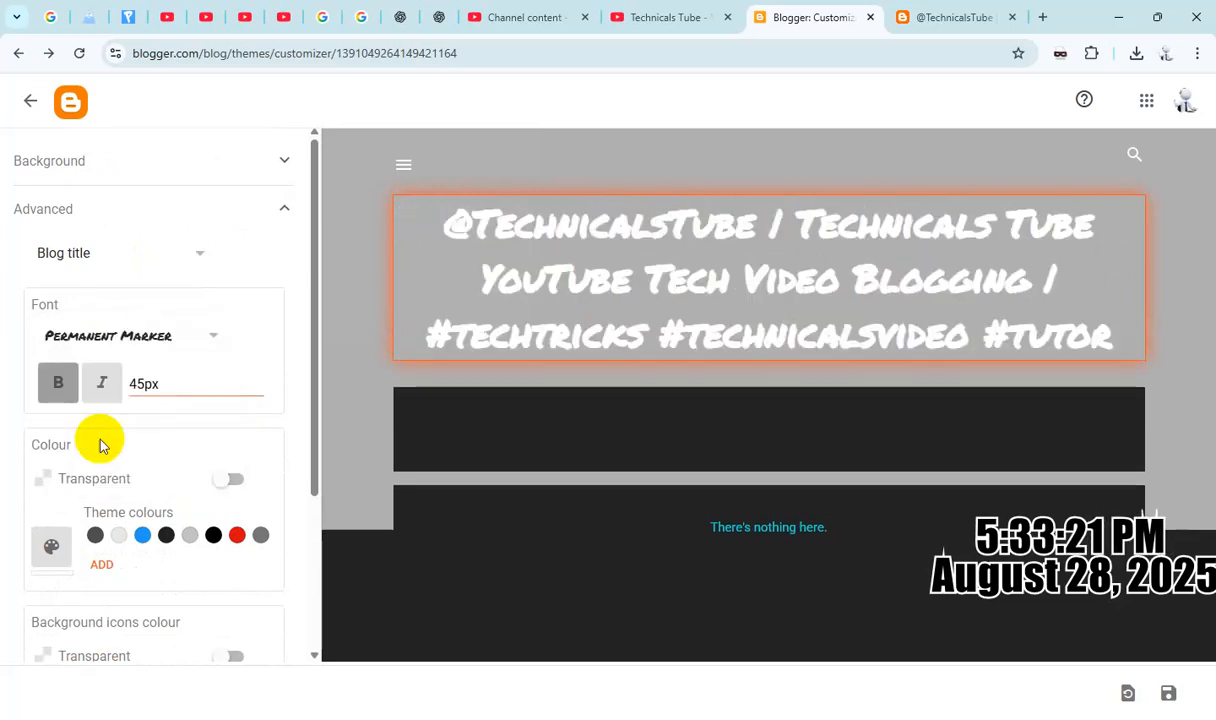
- Try the Sacramento font on the blog title, and change it to Schoolbell
left_click(103, 342)
scroll(100, 430, "down", 2)
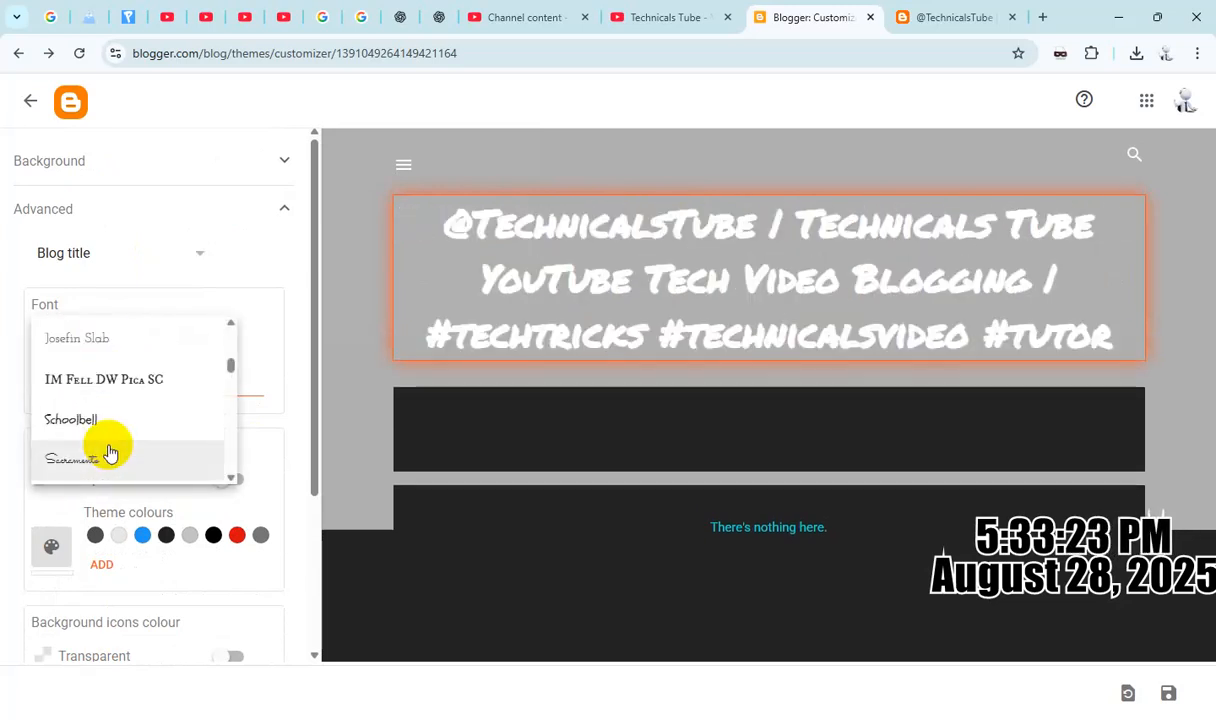
left_click(105, 459)
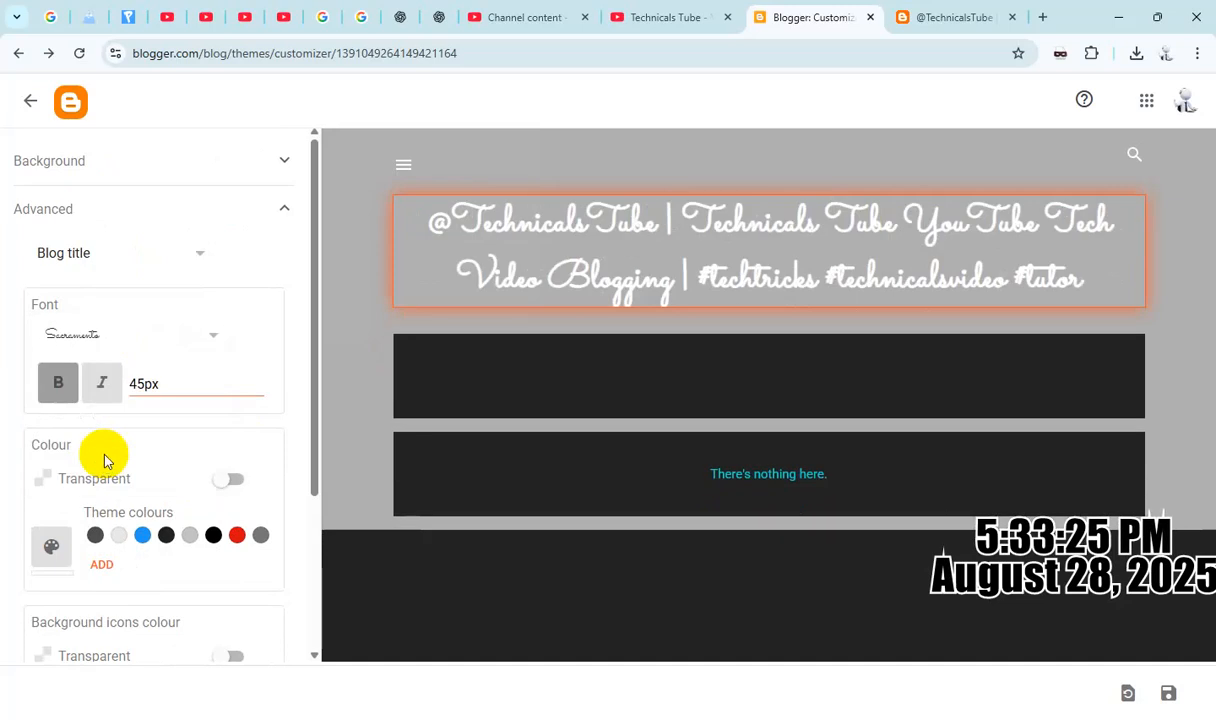
left_click(95, 341)
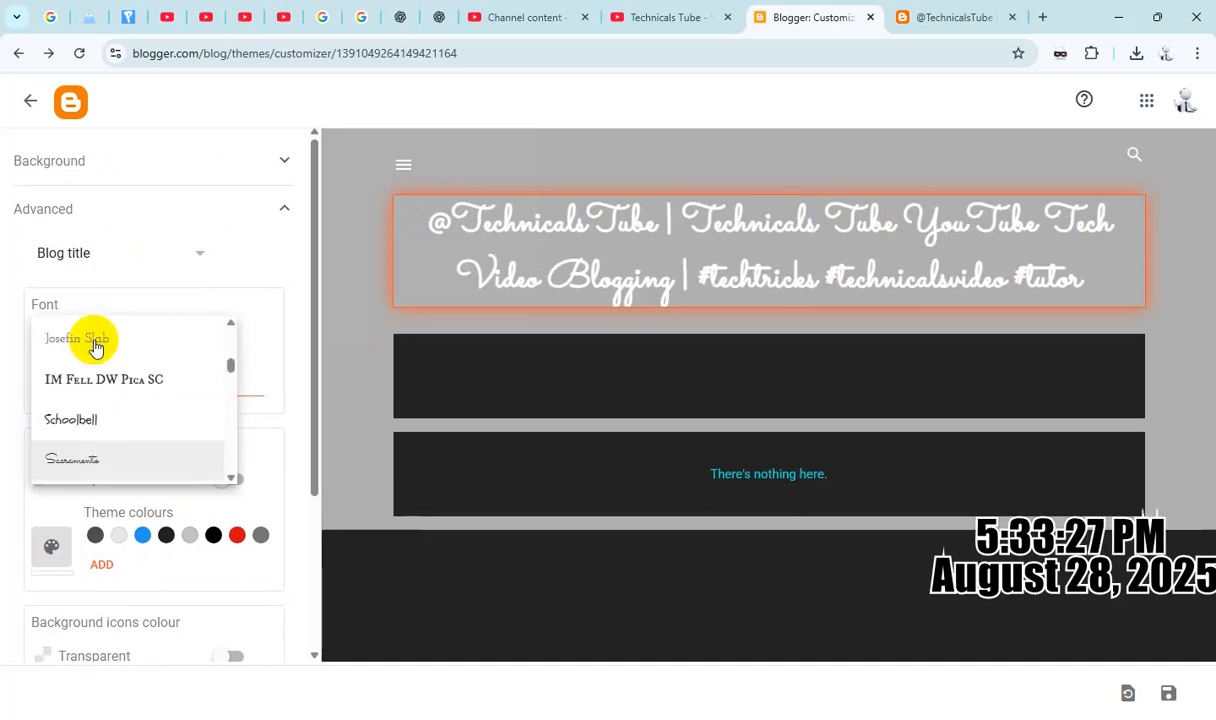
left_click(119, 430)
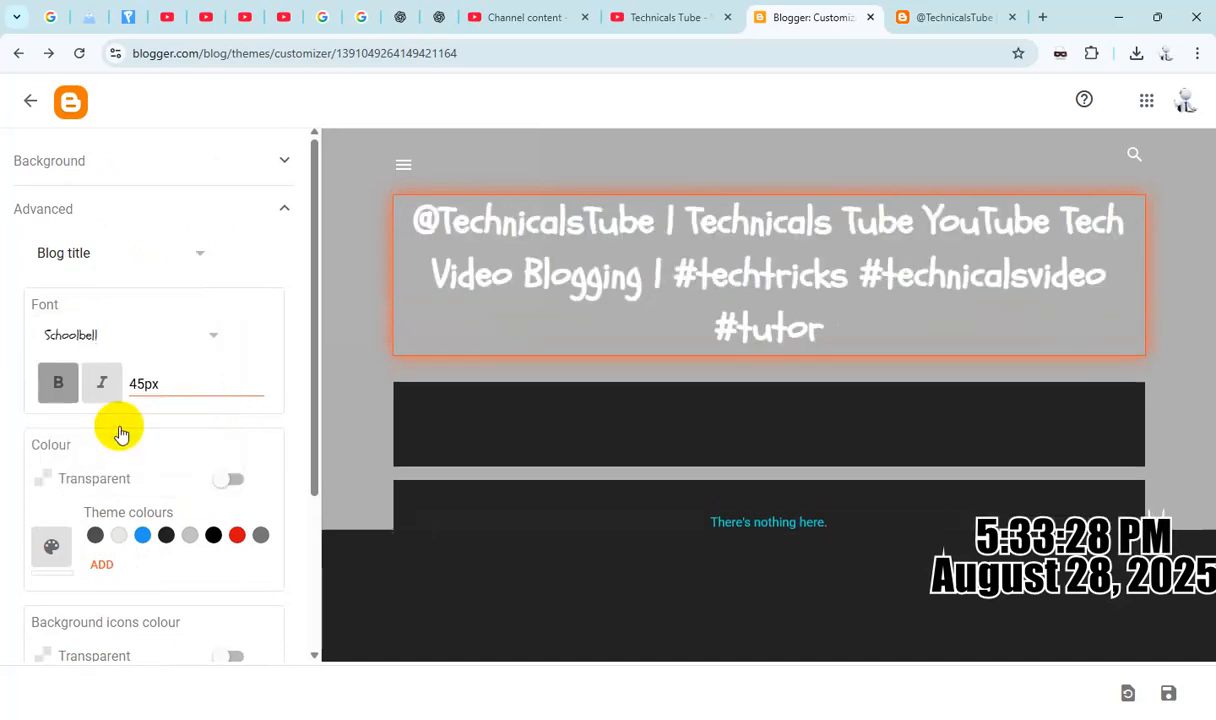
- Try the Fontdiner Swanky and Droid Serif web fonts on the blog title
left_click(129, 347)
scroll(149, 434, "down", 5)
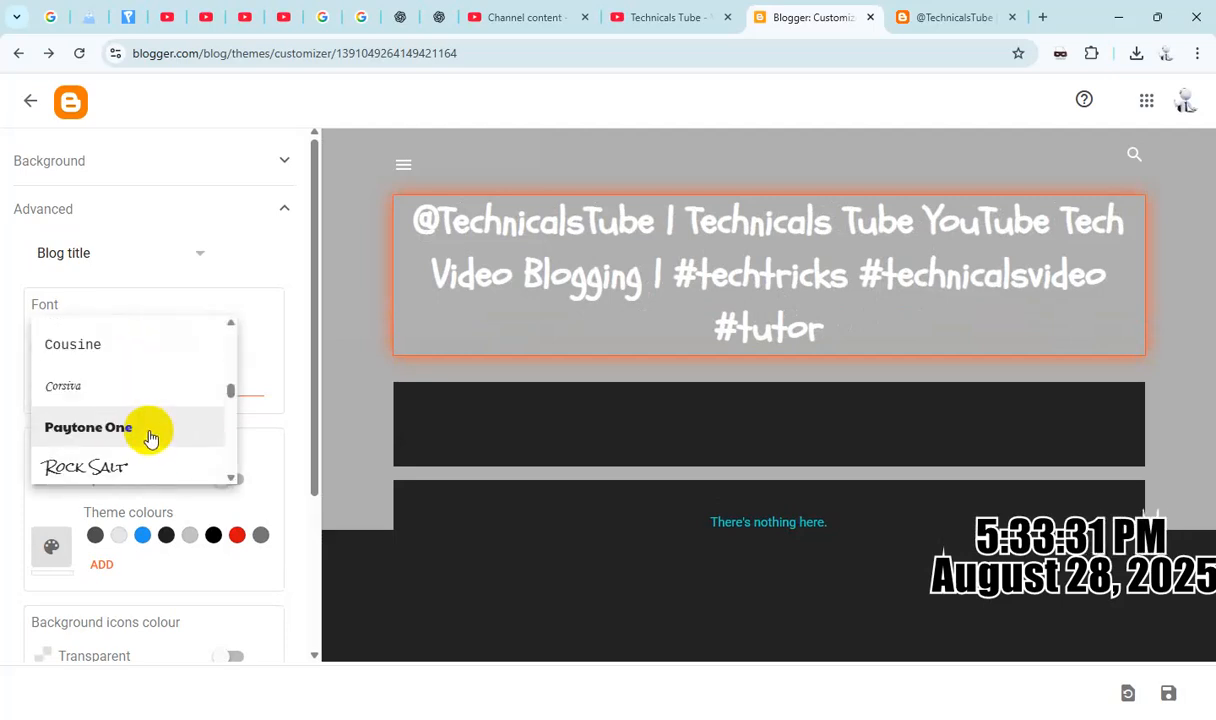
scroll(149, 437, "down", 6)
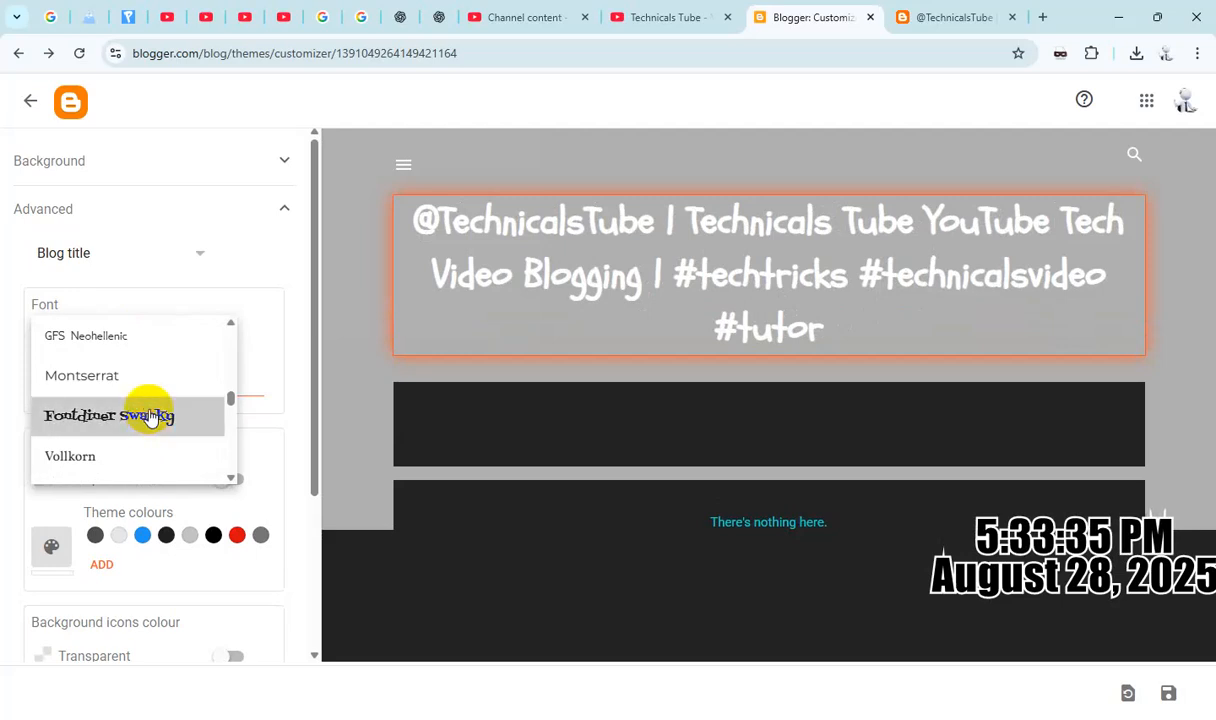
left_click(149, 410)
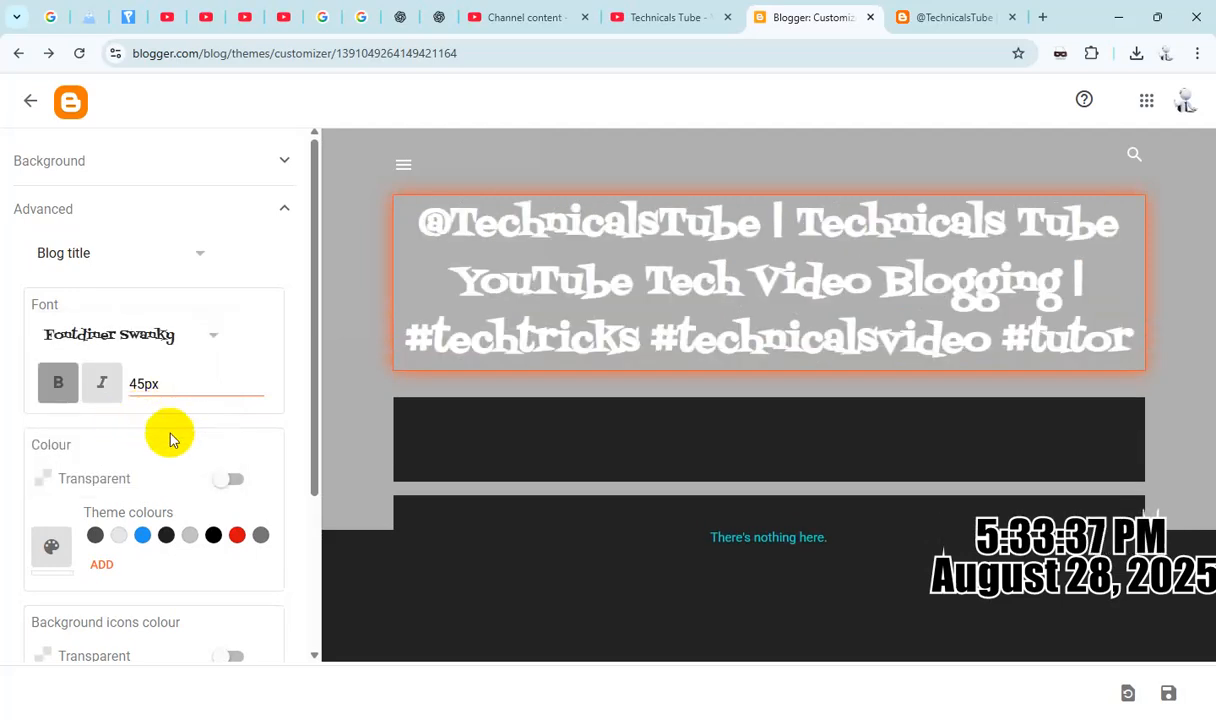
left_click(164, 334)
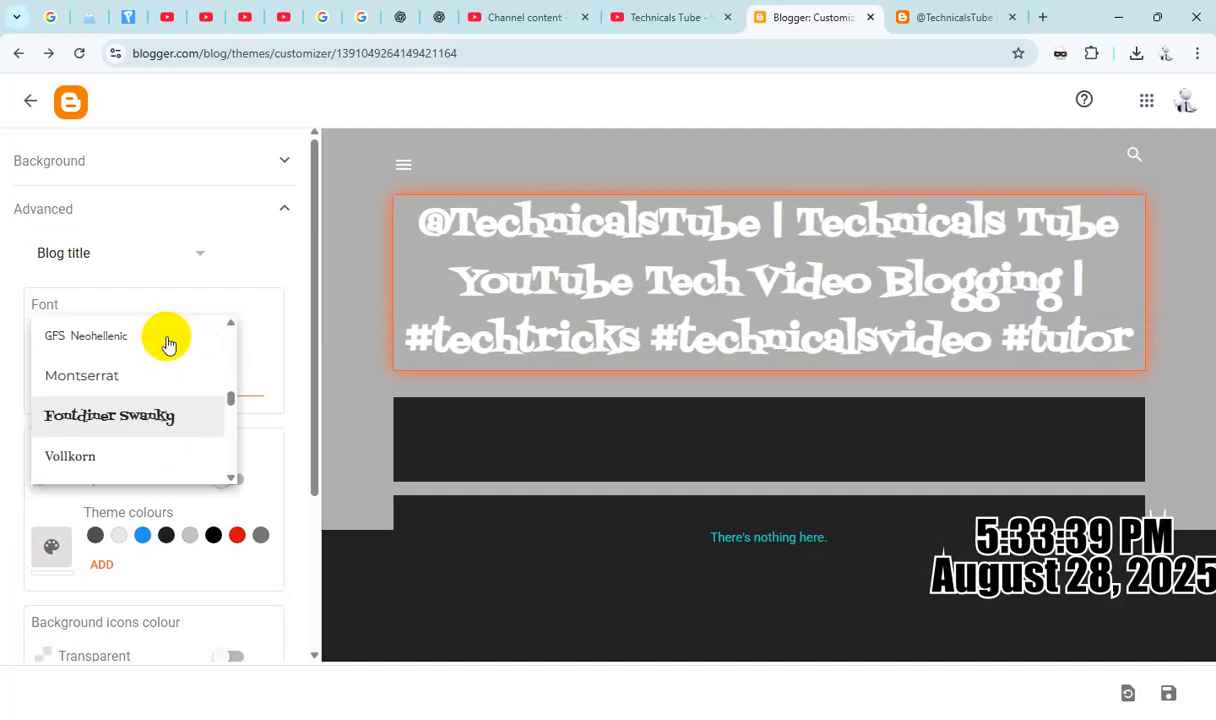
scroll(138, 443, "down", 3)
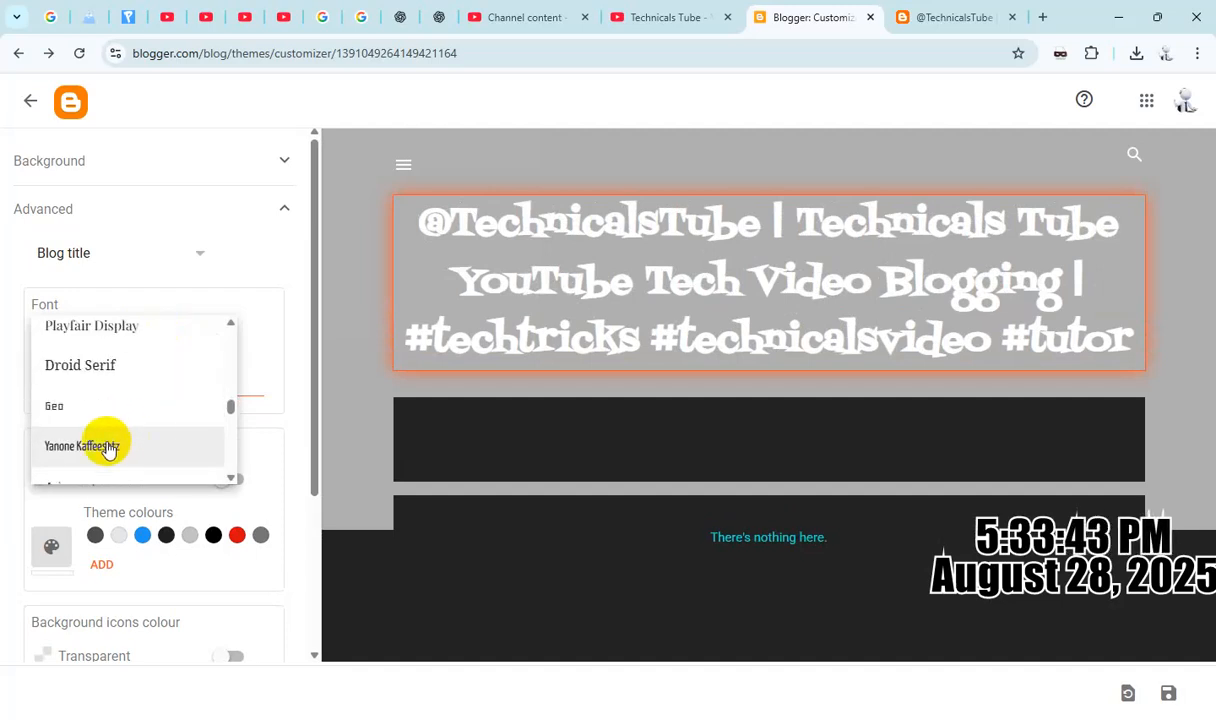
left_click(112, 372)
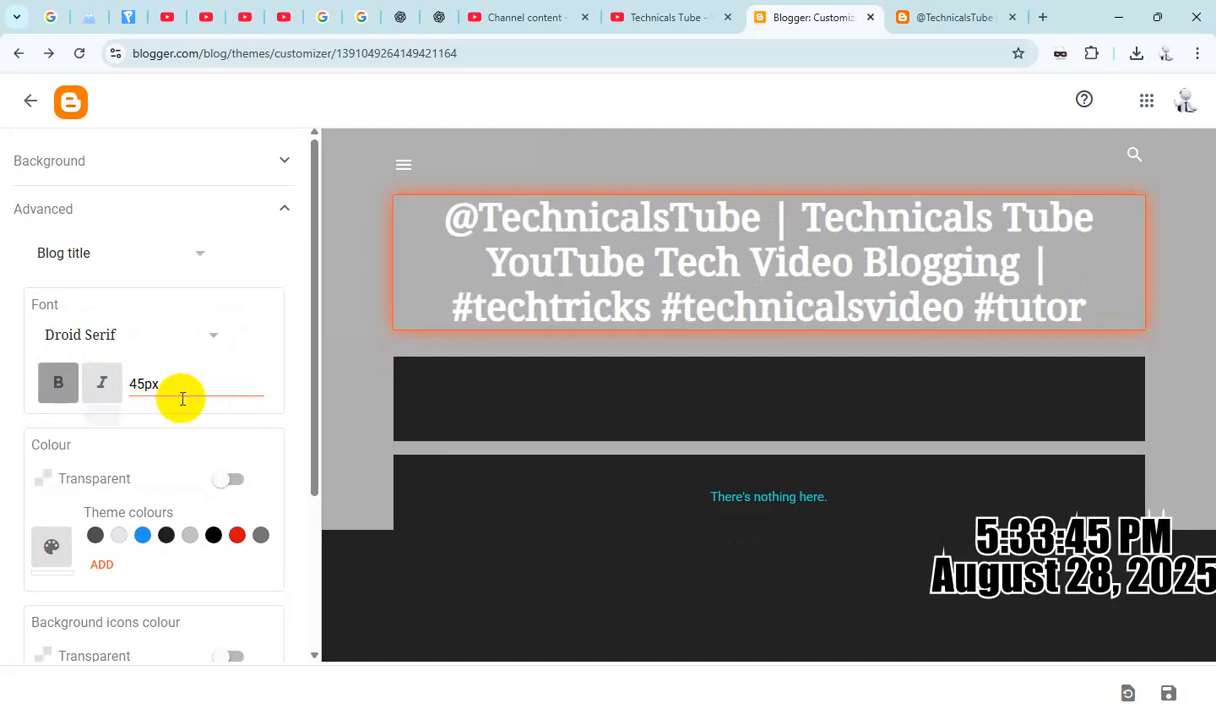
- Set the blog title's font to IM Fell French Canon SC
left_click(133, 334)
scroll(131, 423, "down", 3)
scroll(131, 421, "down", 1)
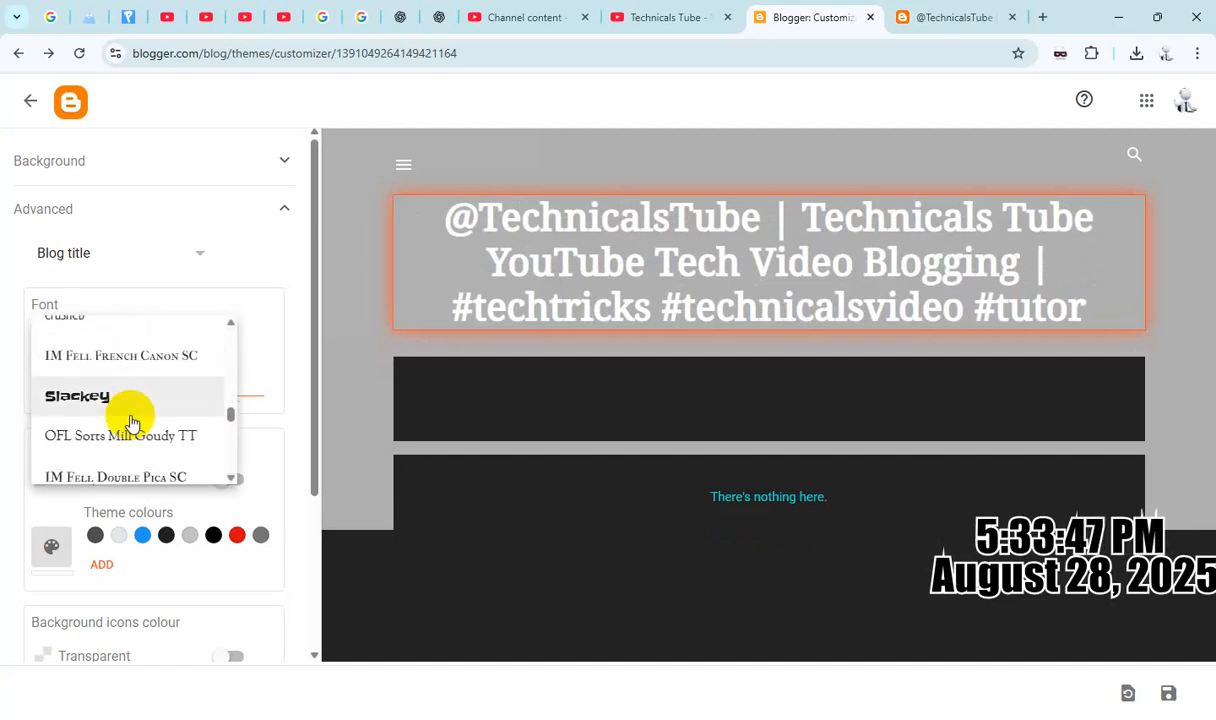
left_click(130, 362)
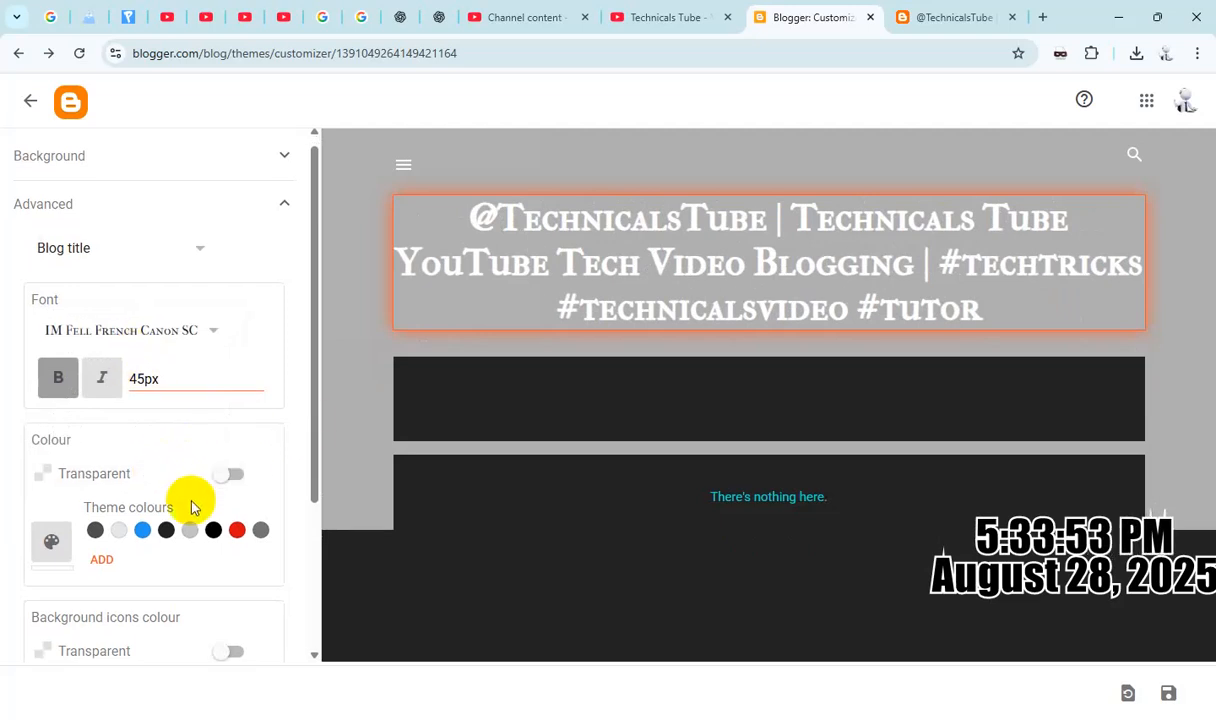
- Try pale yellow and cyan as the blog title's text colour
scroll(190, 500, "down", 1)
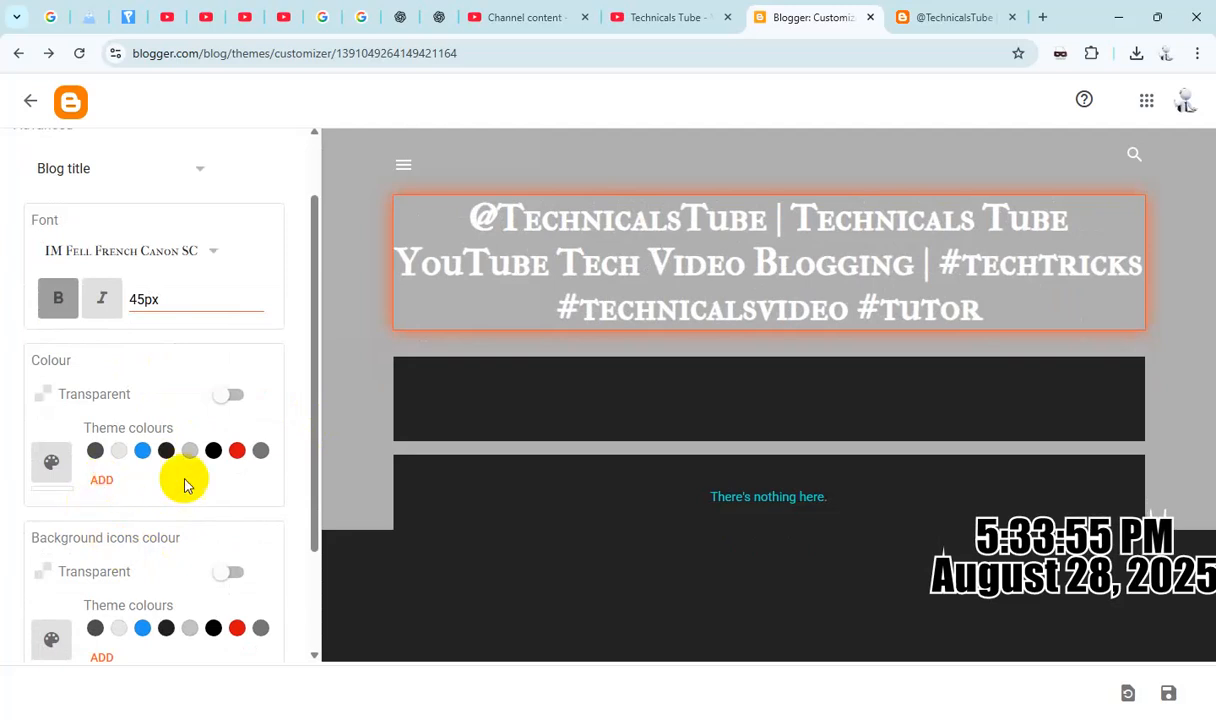
left_click(101, 480)
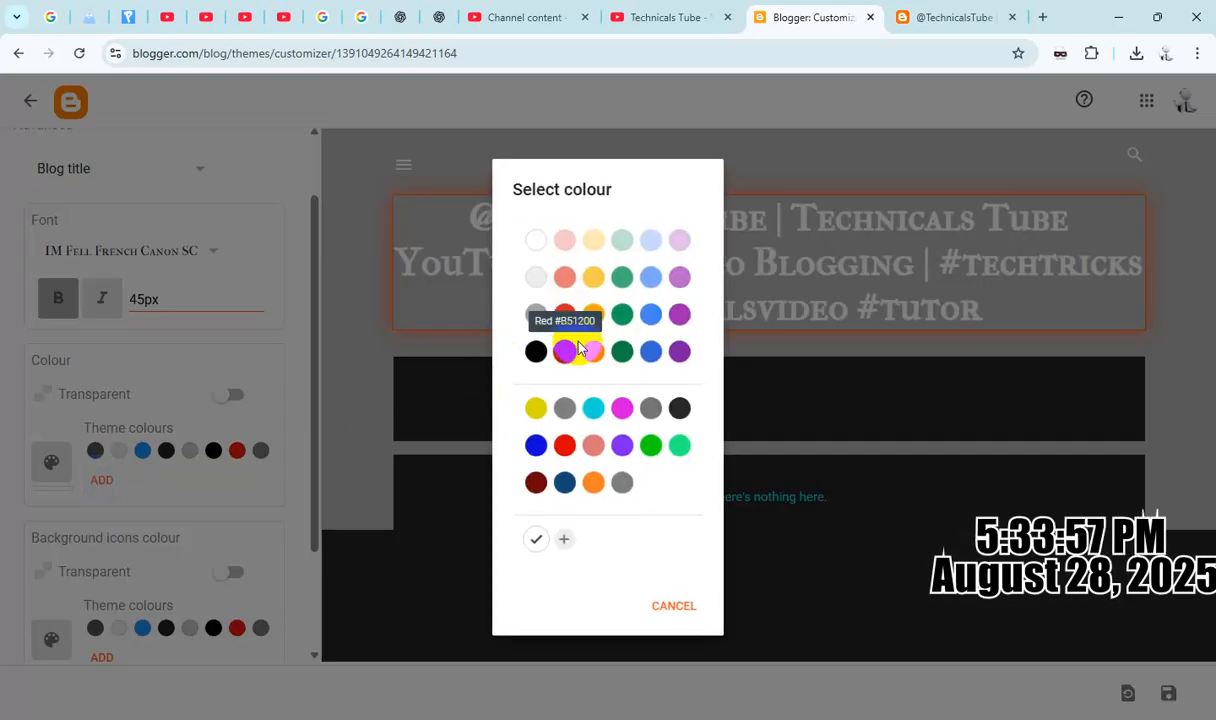
left_click(600, 250)
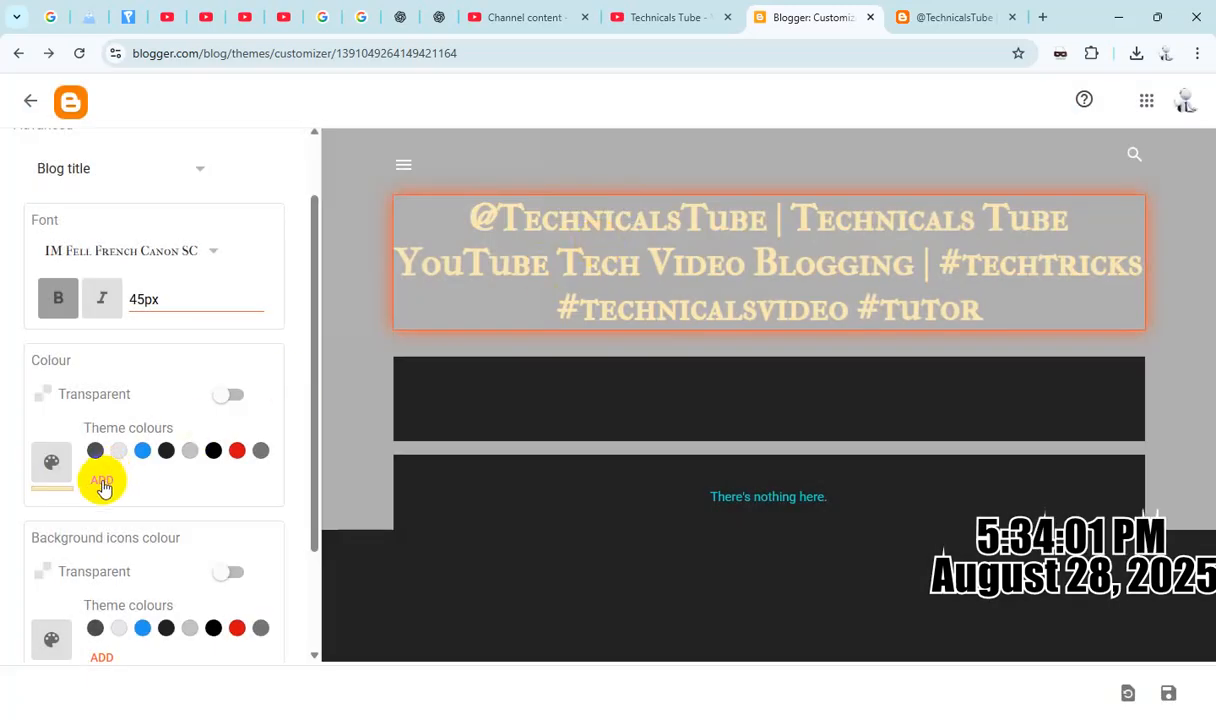
left_click(52, 466)
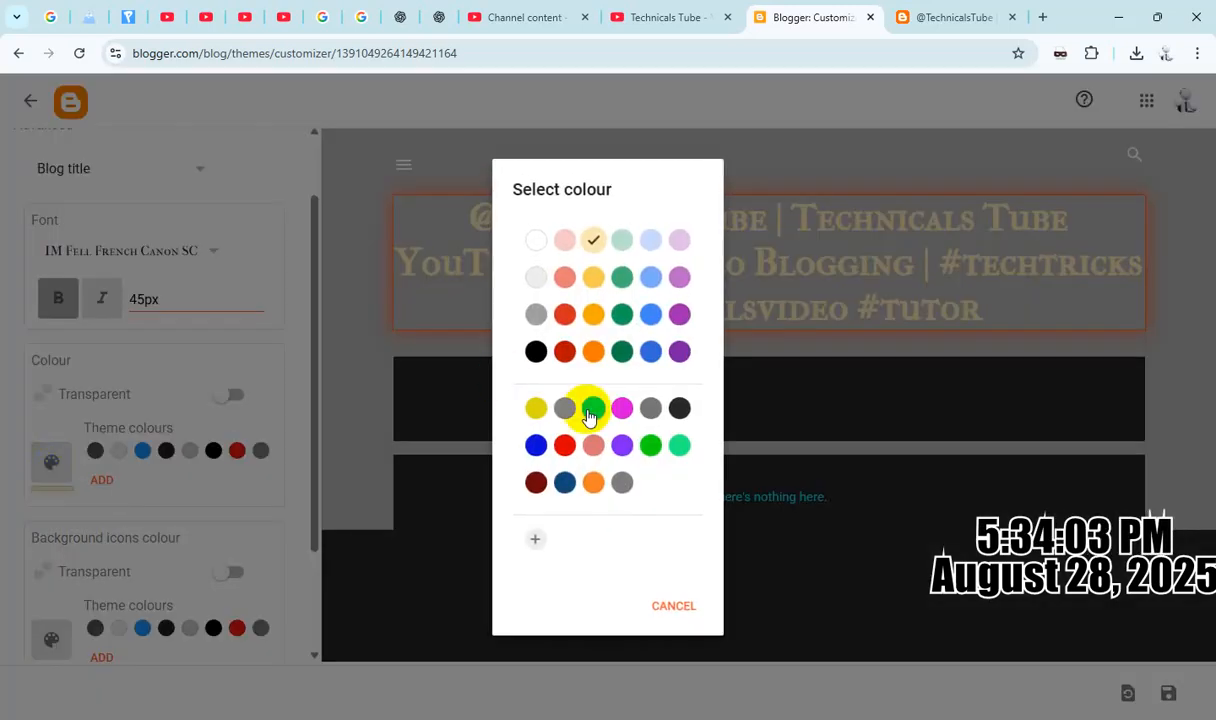
left_click(590, 412)
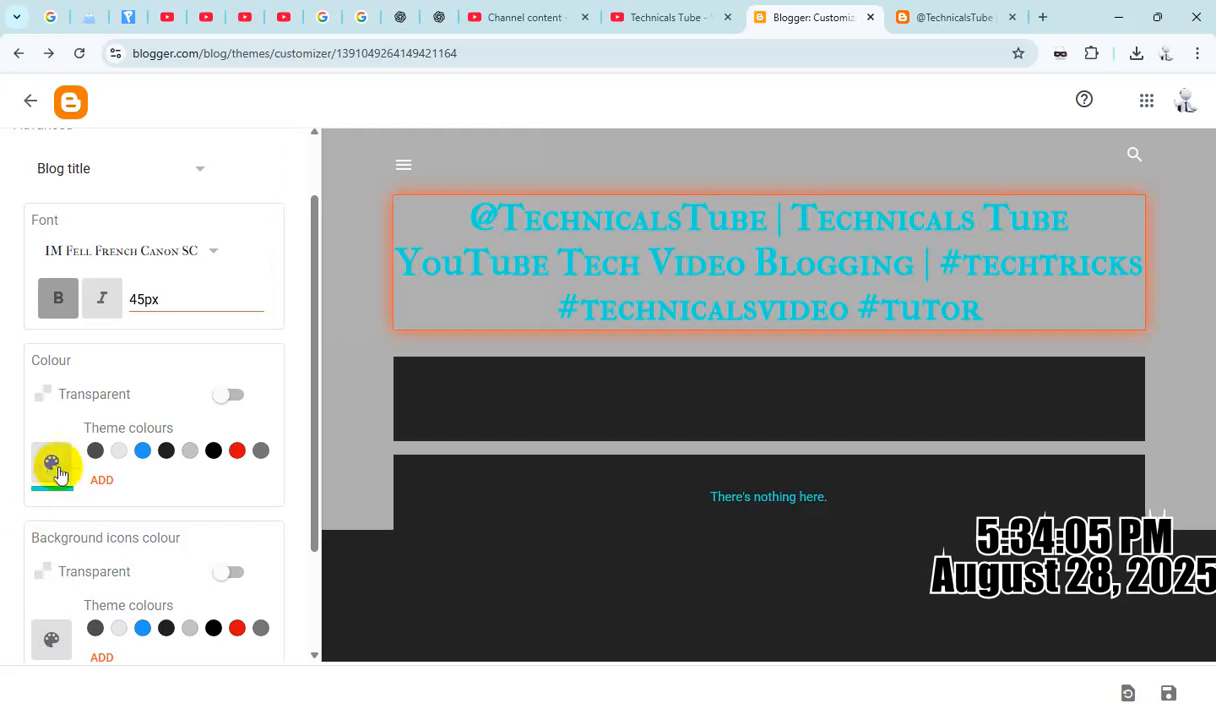
- Set the blog title's text colour to black
left_click(51, 464)
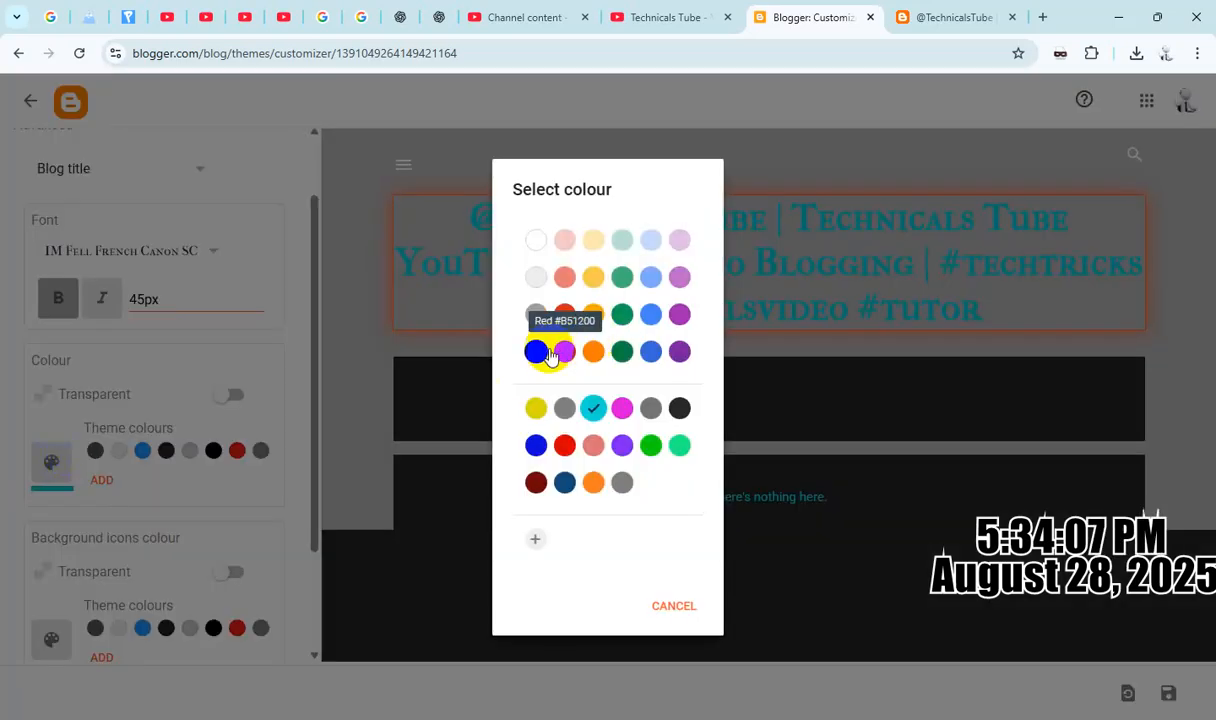
left_click(536, 350)
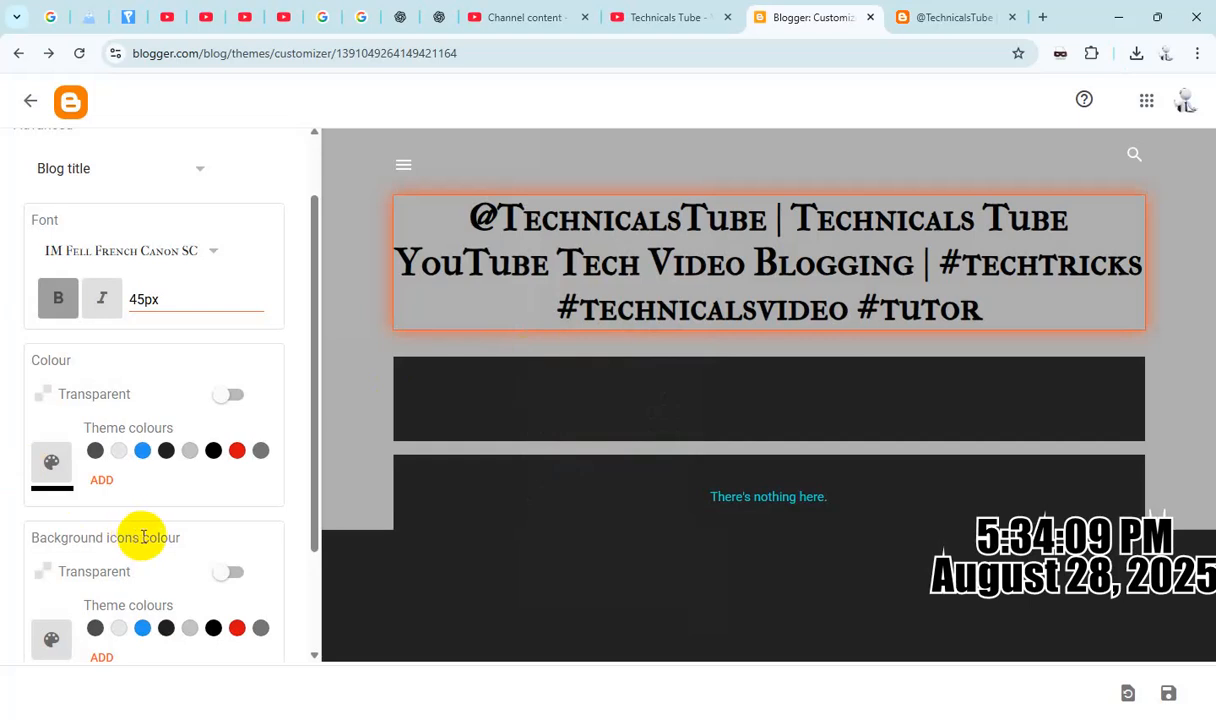
scroll(143, 537, "down", 1)
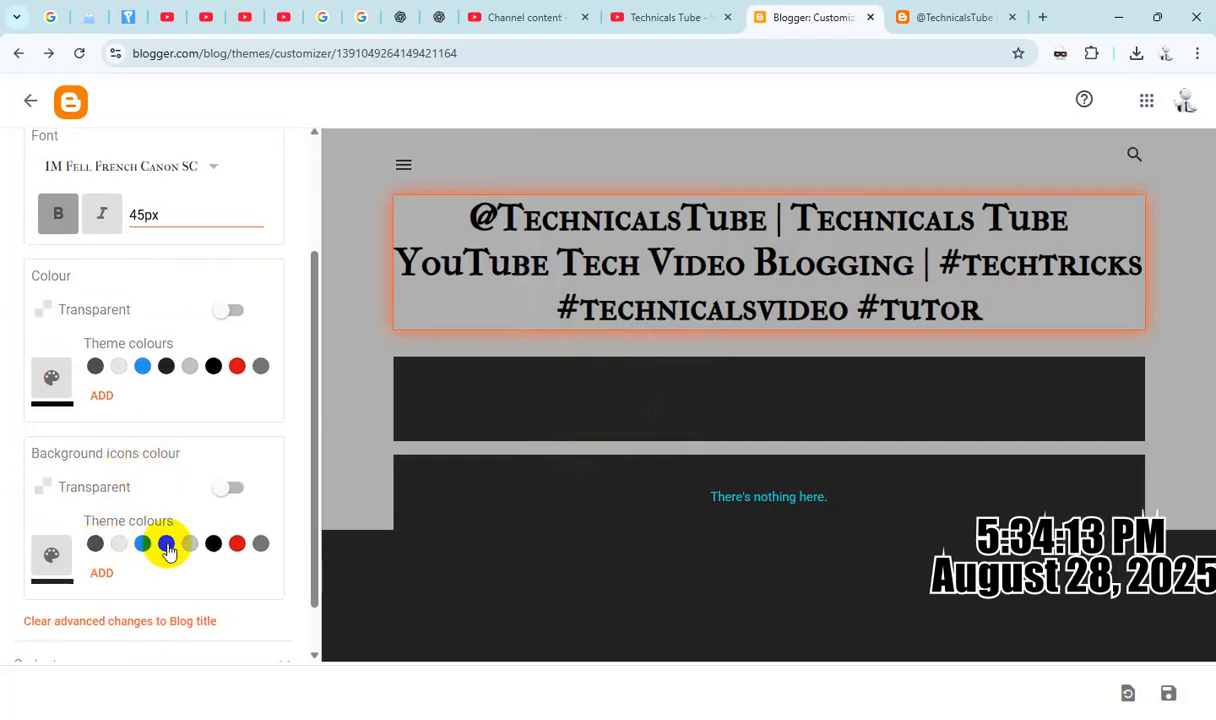
scroll(155, 585, "down", 1)
scroll(152, 571, "up", 3)
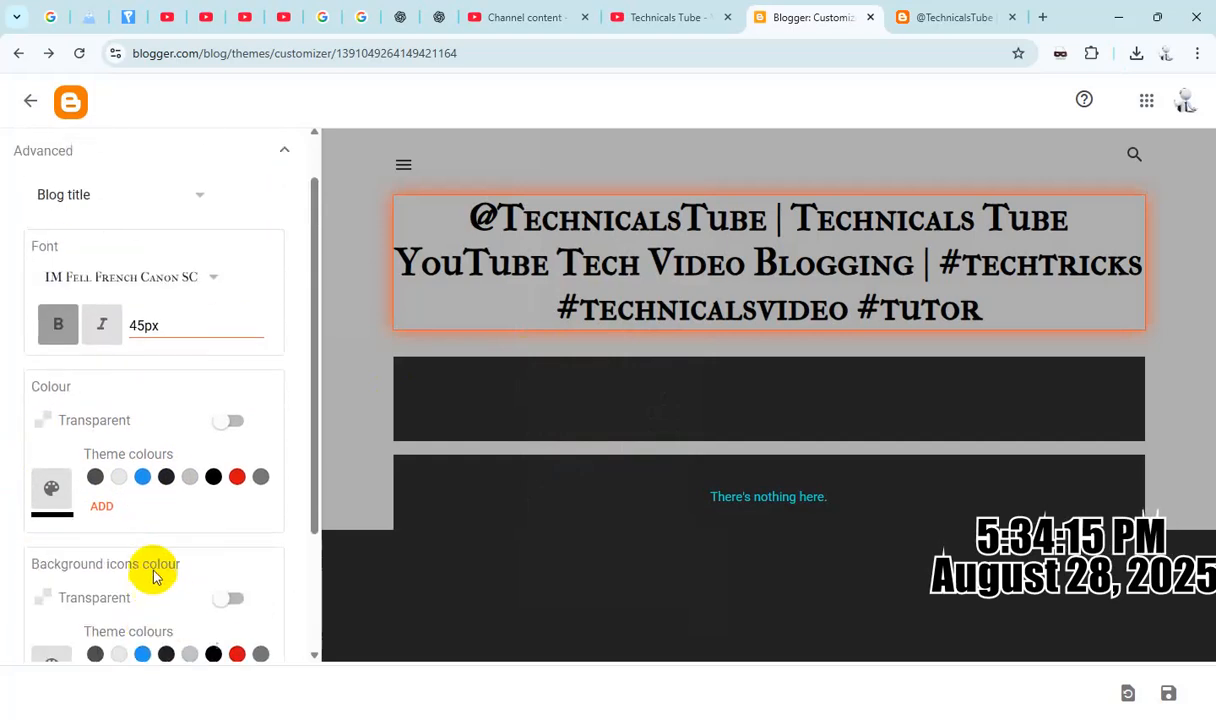
scroll(160, 280, "up", 1)
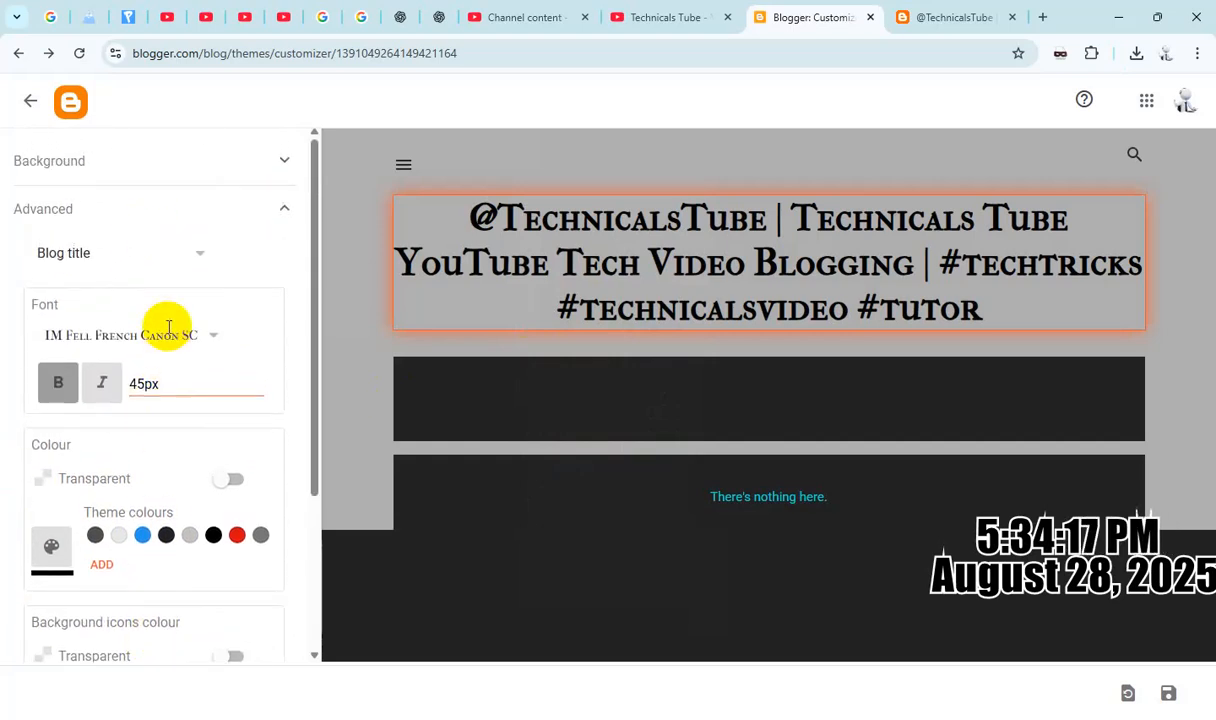
- Open the advanced Tabs text settings, make the tabs font bold and set its text colour to mint green
left_click(153, 254)
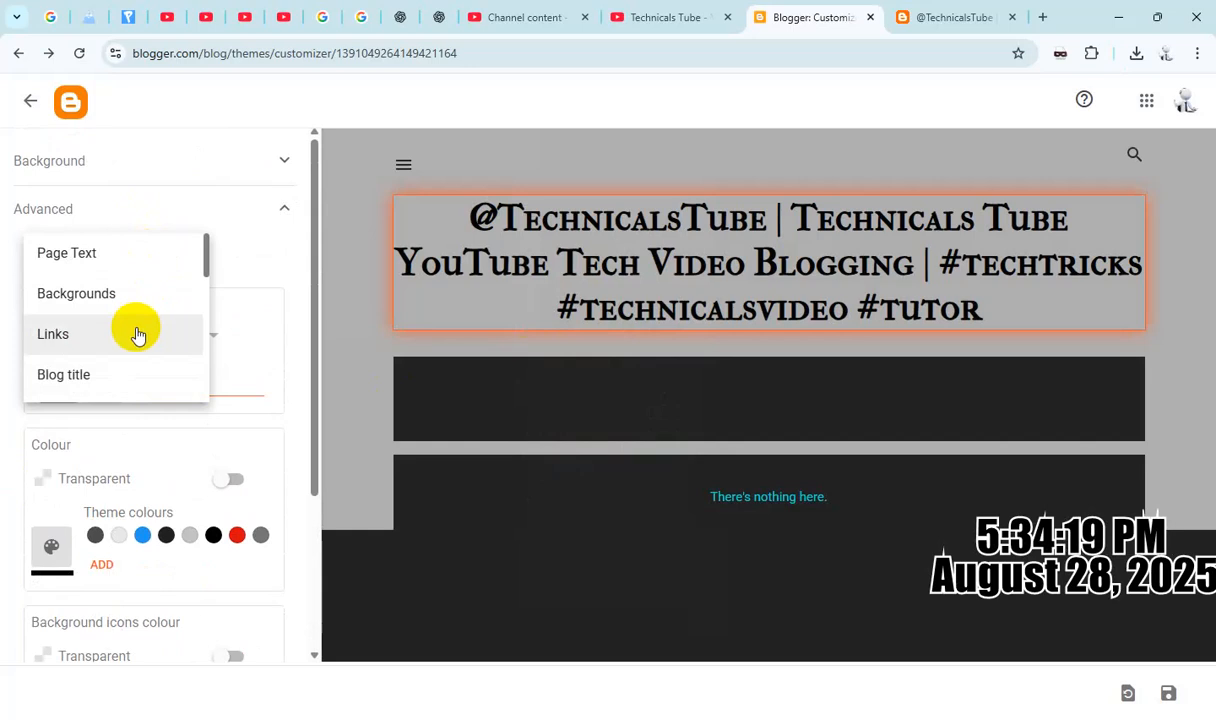
scroll(136, 331, "down", 1)
left_click(98, 345)
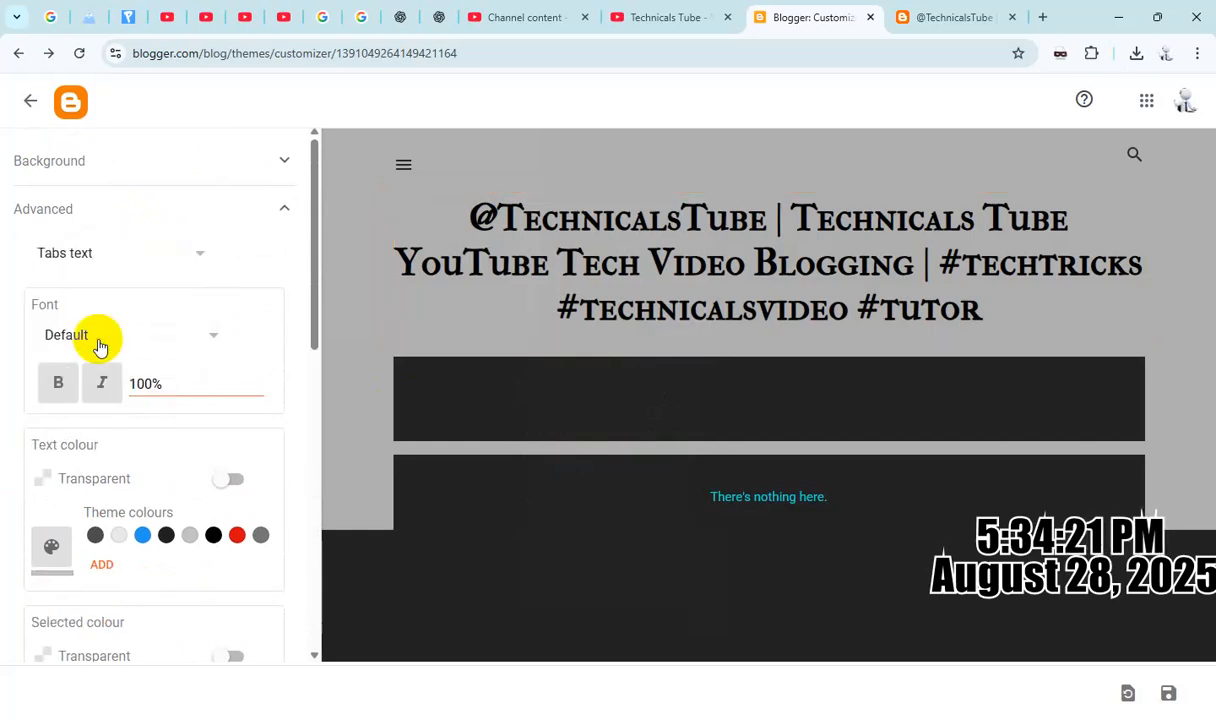
left_click(56, 388)
left_click(211, 538)
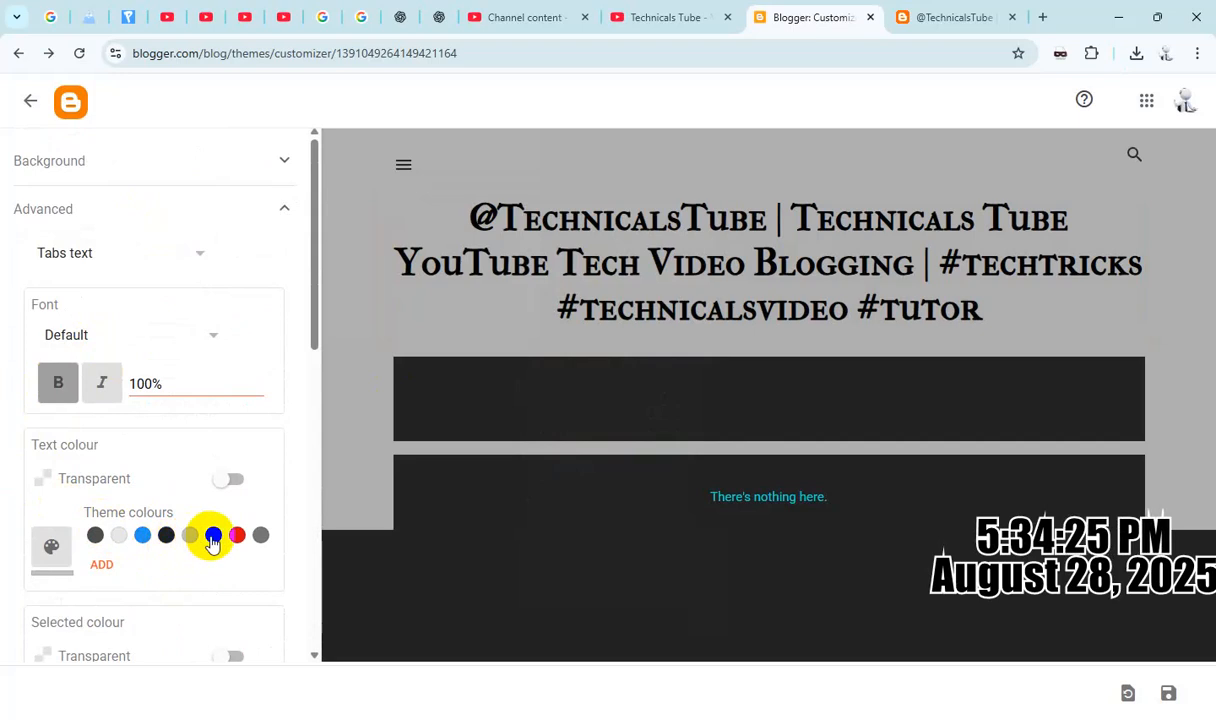
left_click(101, 566)
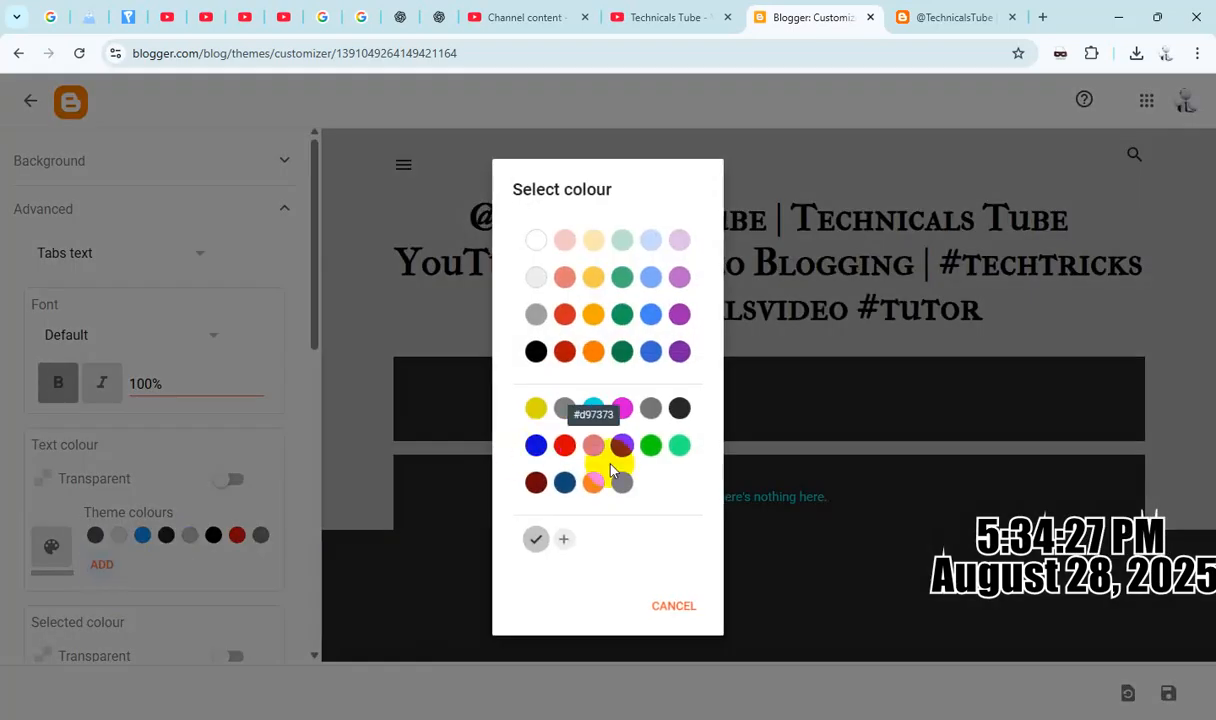
left_click(680, 450)
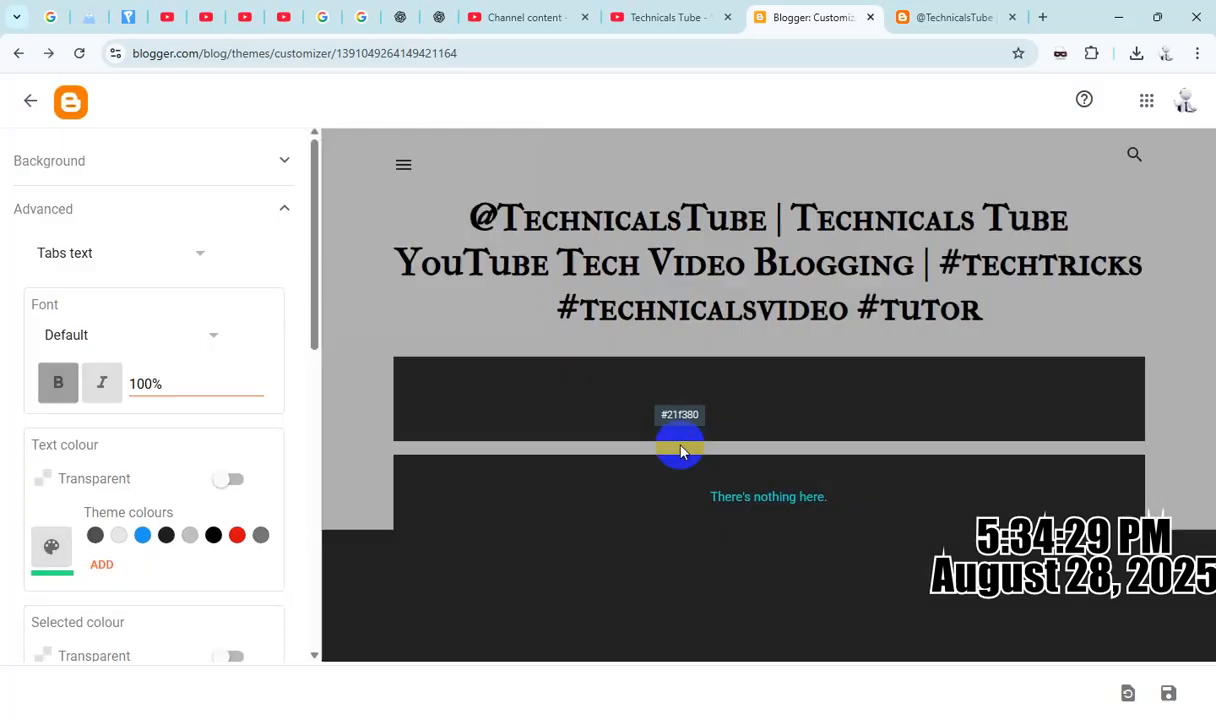
- Create the custom cyan #00fff7 and save it as the selected colour for the tabs text
scroll(183, 500, "down", 2)
scroll(185, 505, "down", 1)
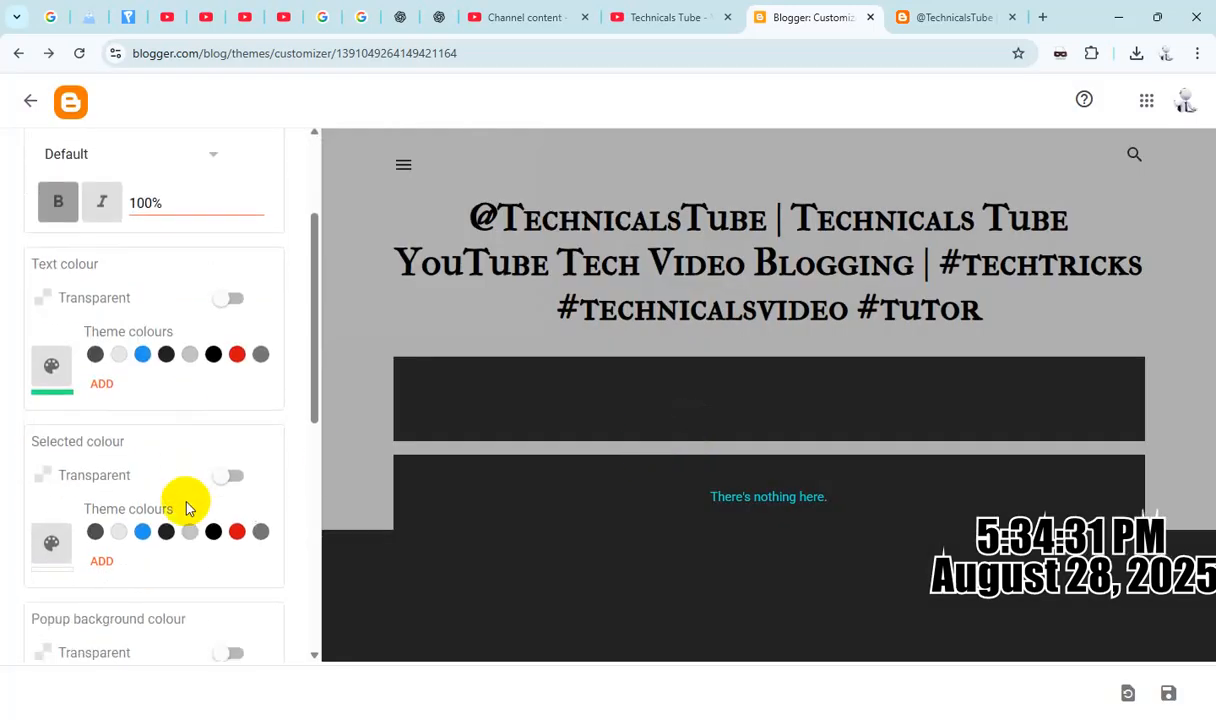
left_click(100, 493)
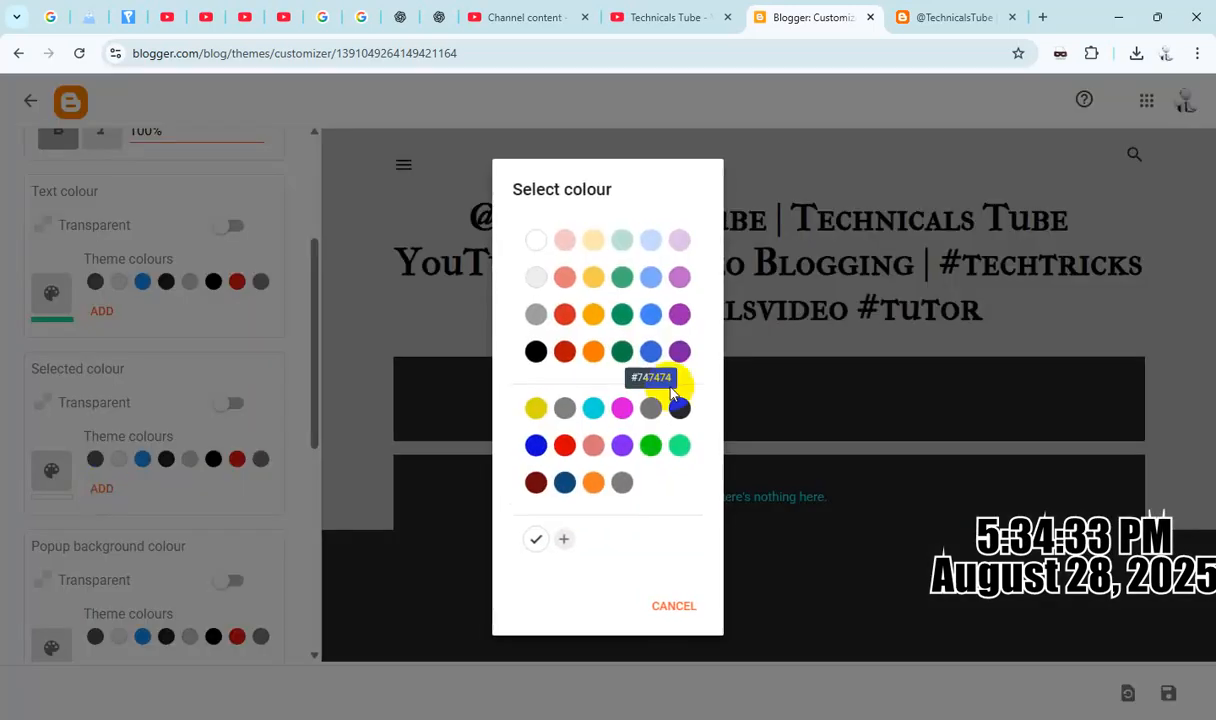
left_click(563, 541)
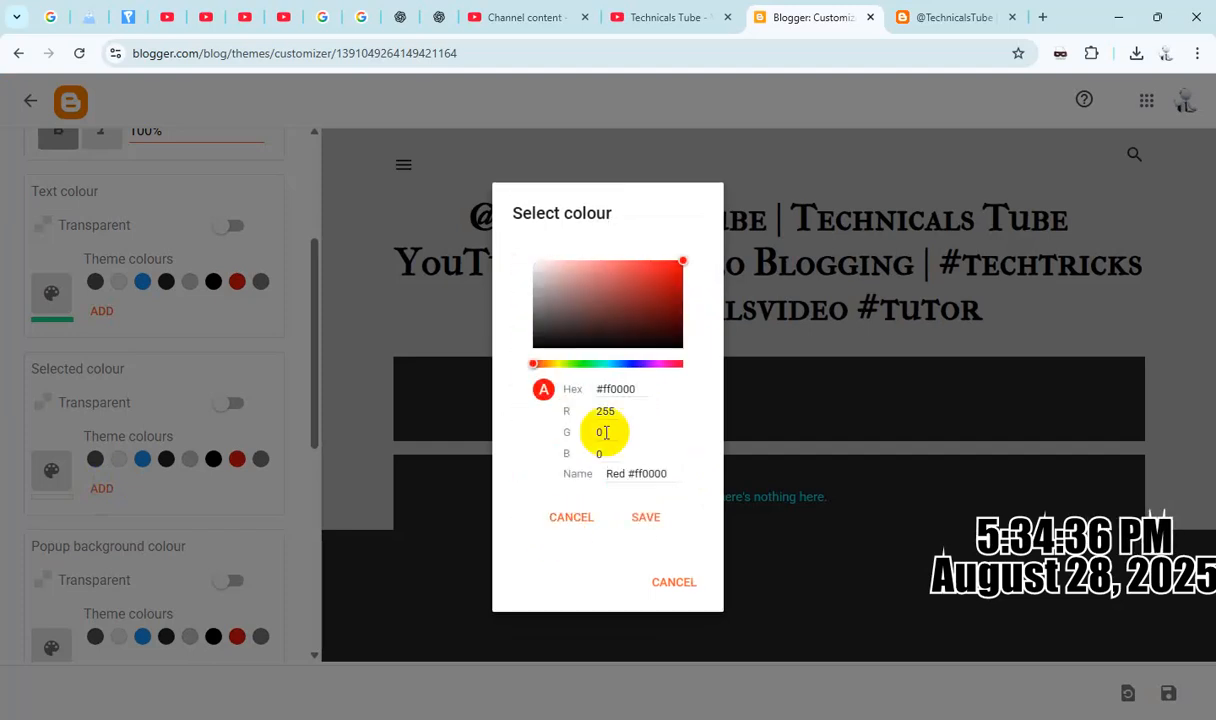
left_click(600, 365)
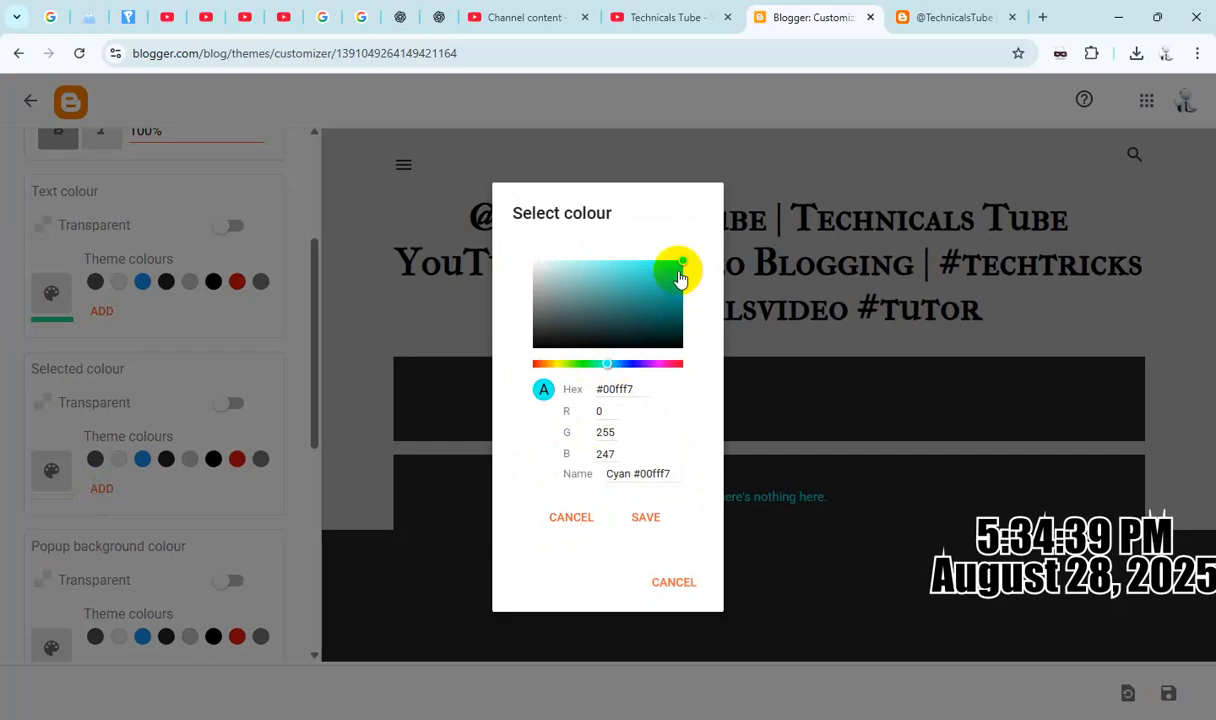
left_click(643, 524)
left_click(472, 467)
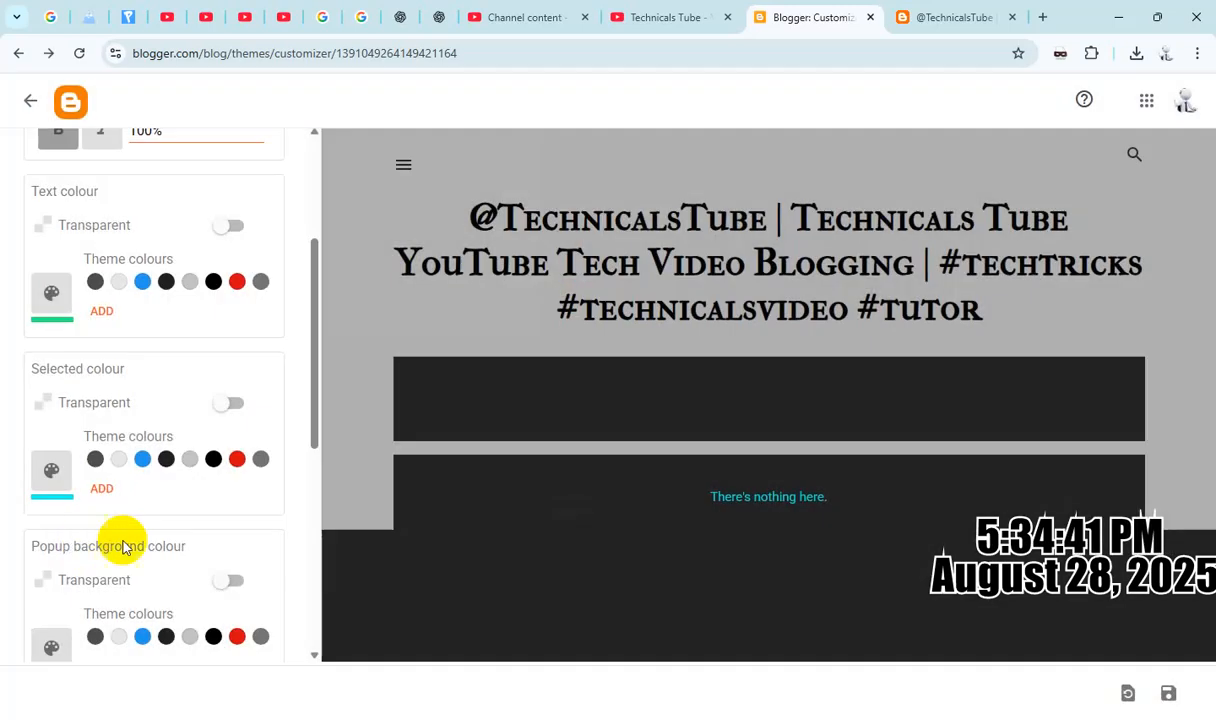
- Set the tabs' popup background colour to yellow #d9d90c
scroll(122, 543, "down", 3)
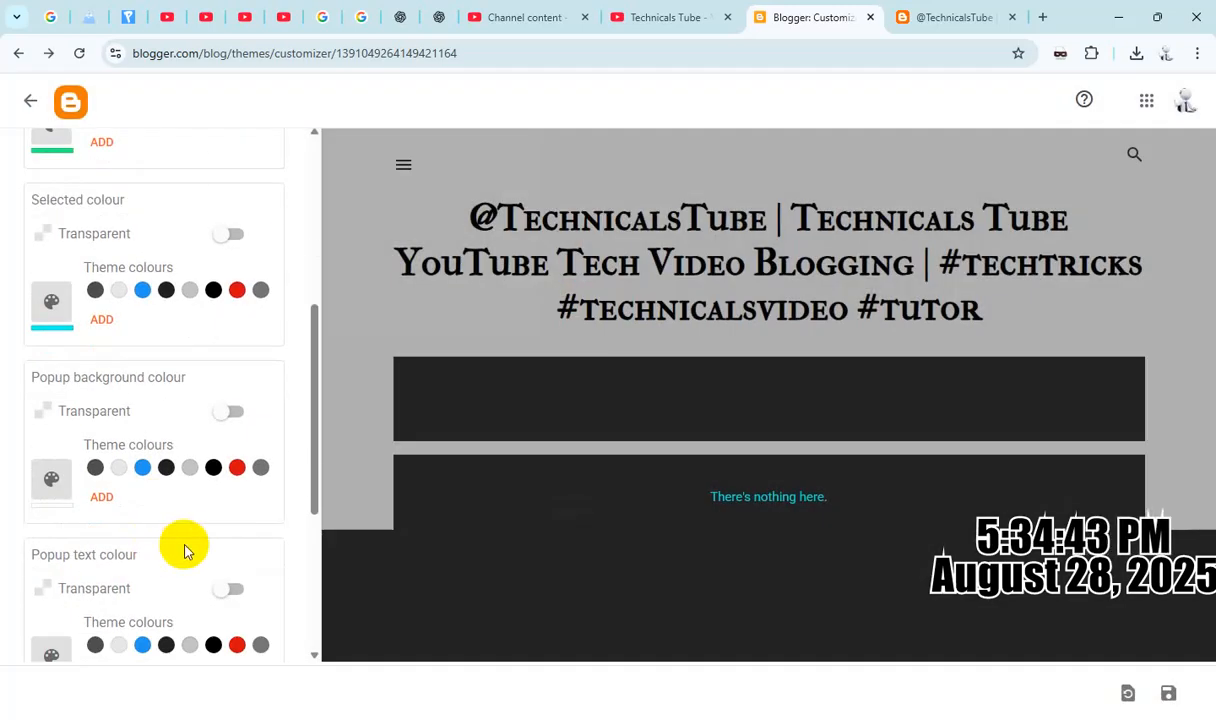
left_click(97, 497)
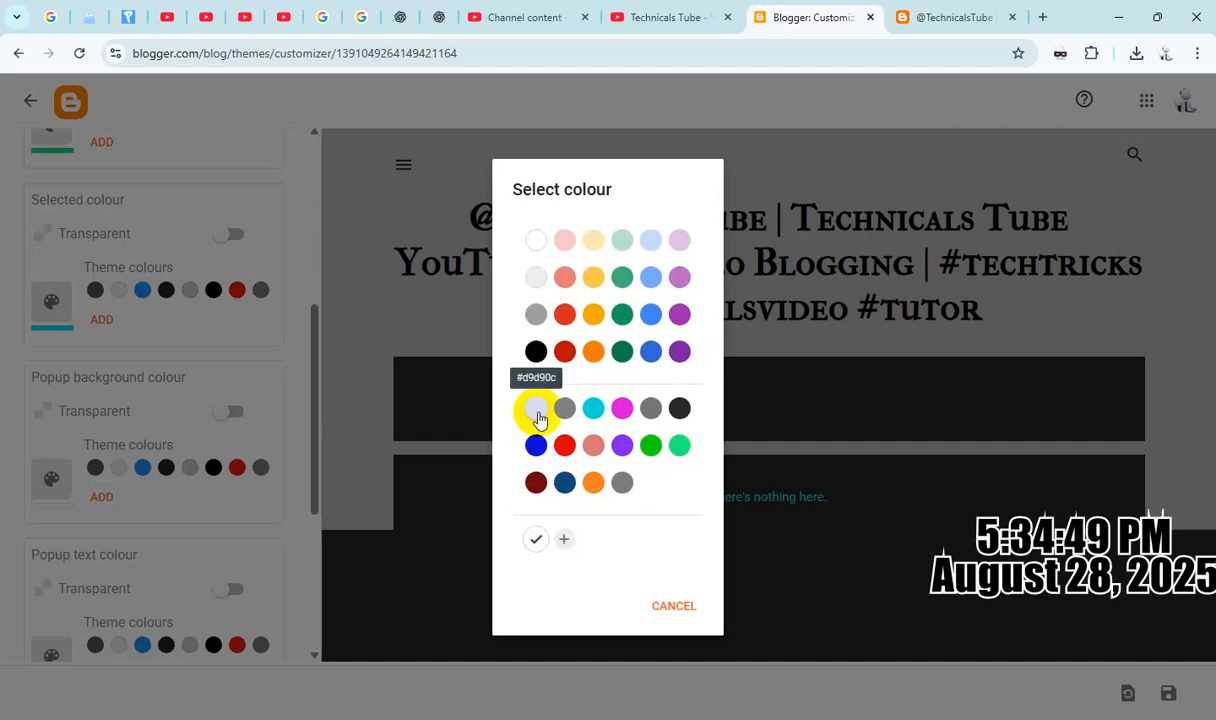
left_click(536, 409)
- Set the tabs' popup selected colour to mint green
scroll(160, 500, "down", 2)
scroll(168, 510, "down", 1)
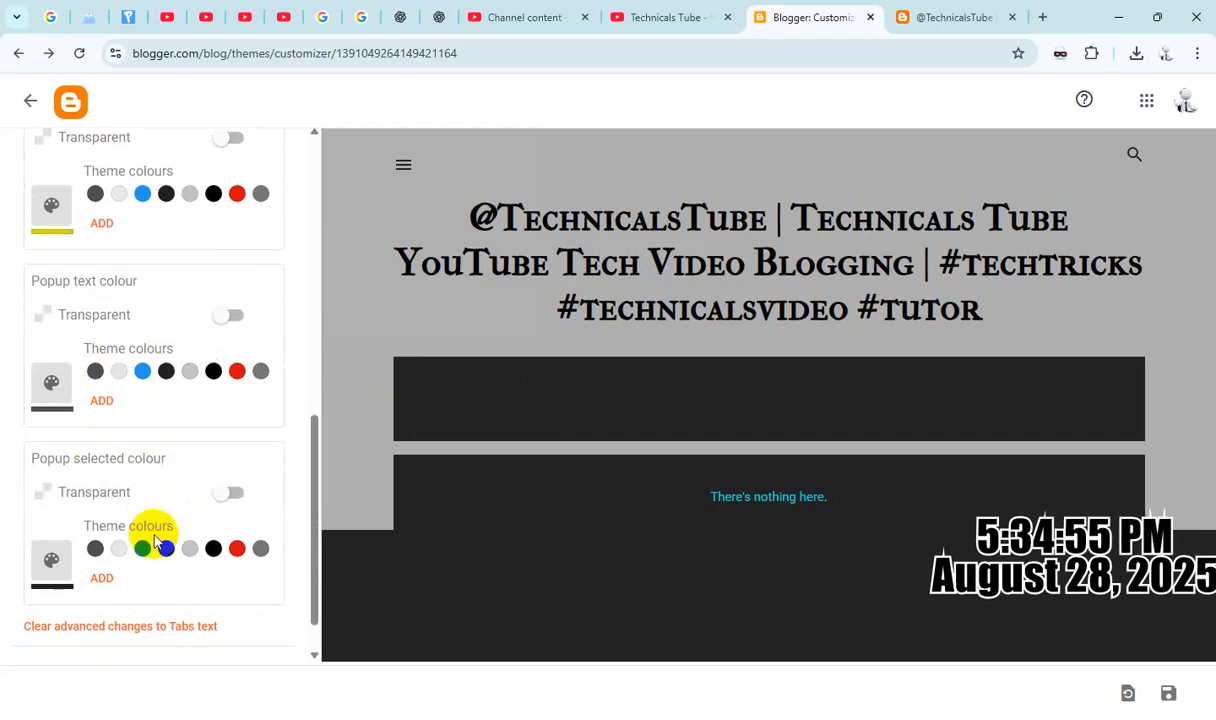
scroll(149, 524, "down", 1)
left_click(111, 522)
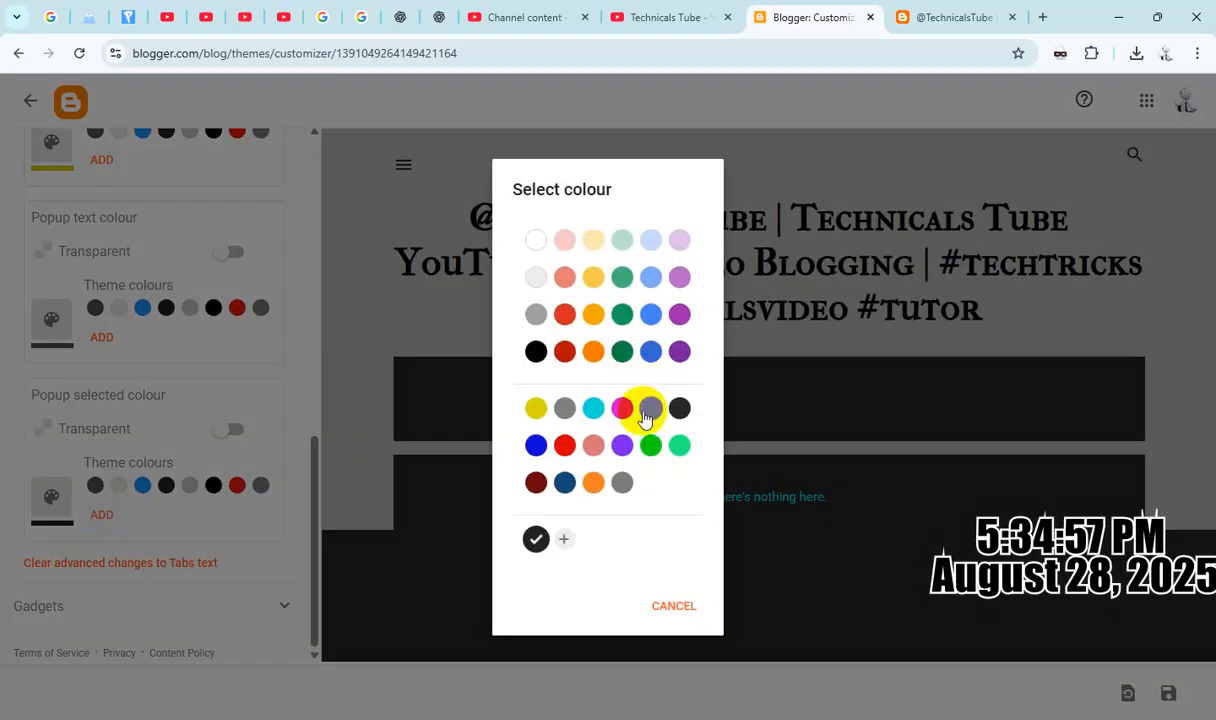
left_click(679, 445)
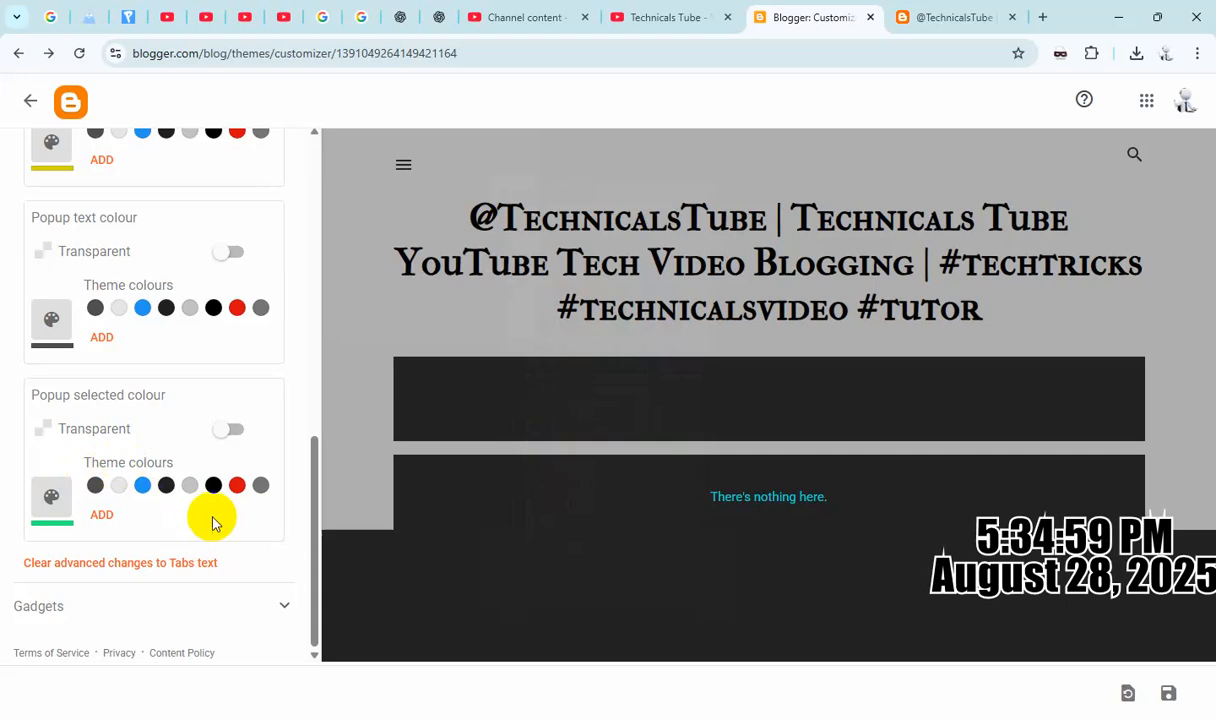
- Open the advanced settings for Posts
scroll(212, 523, "up", 10)
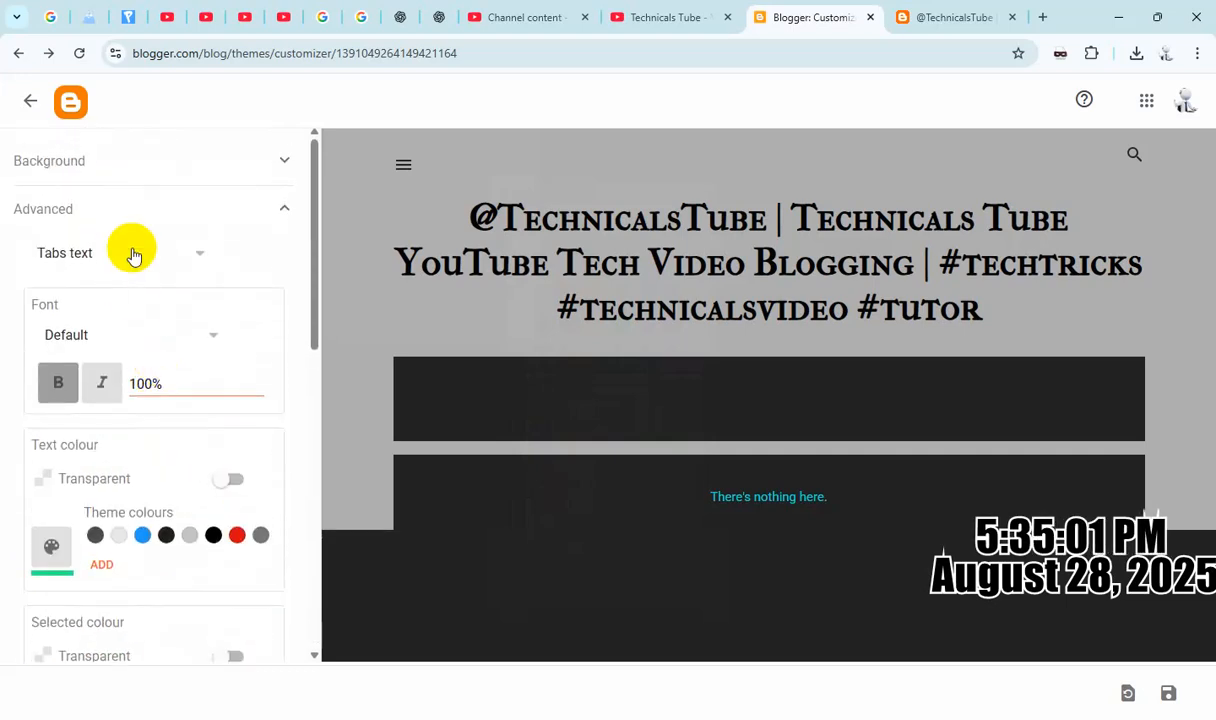
left_click(134, 257)
left_click(90, 377)
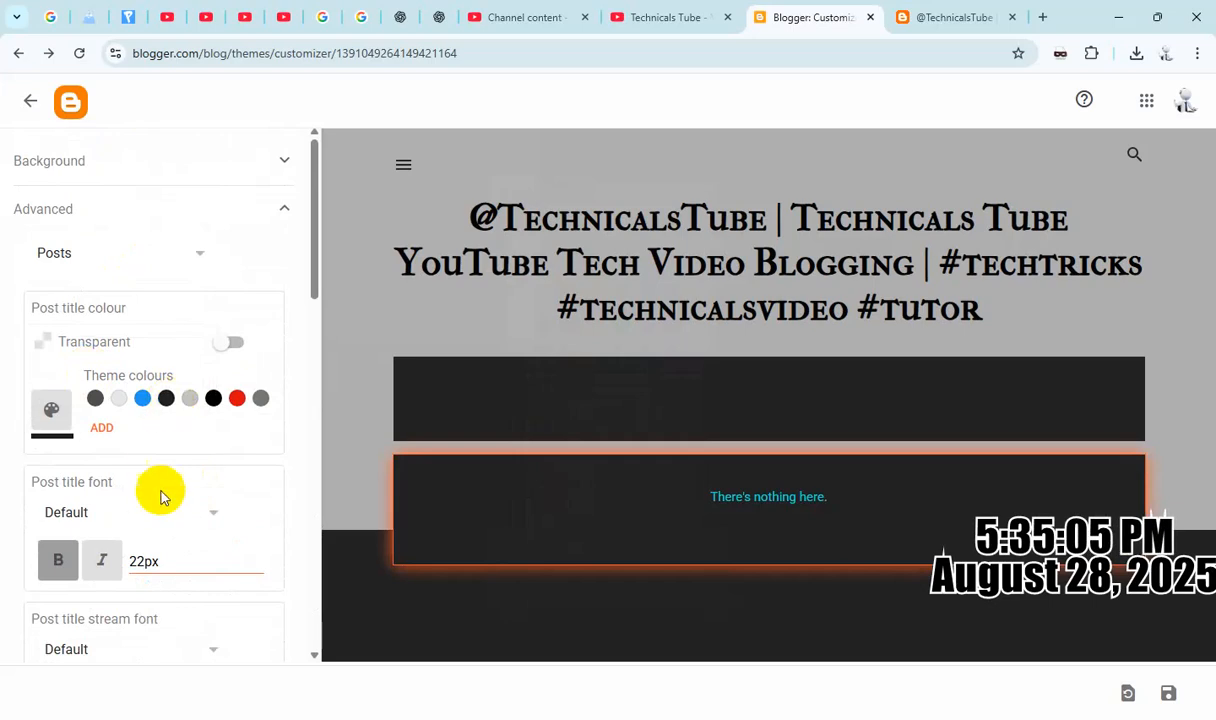
- Set the post text colour to the cyan swatch
scroll(163, 494, "down", 3)
scroll(168, 514, "down", 2)
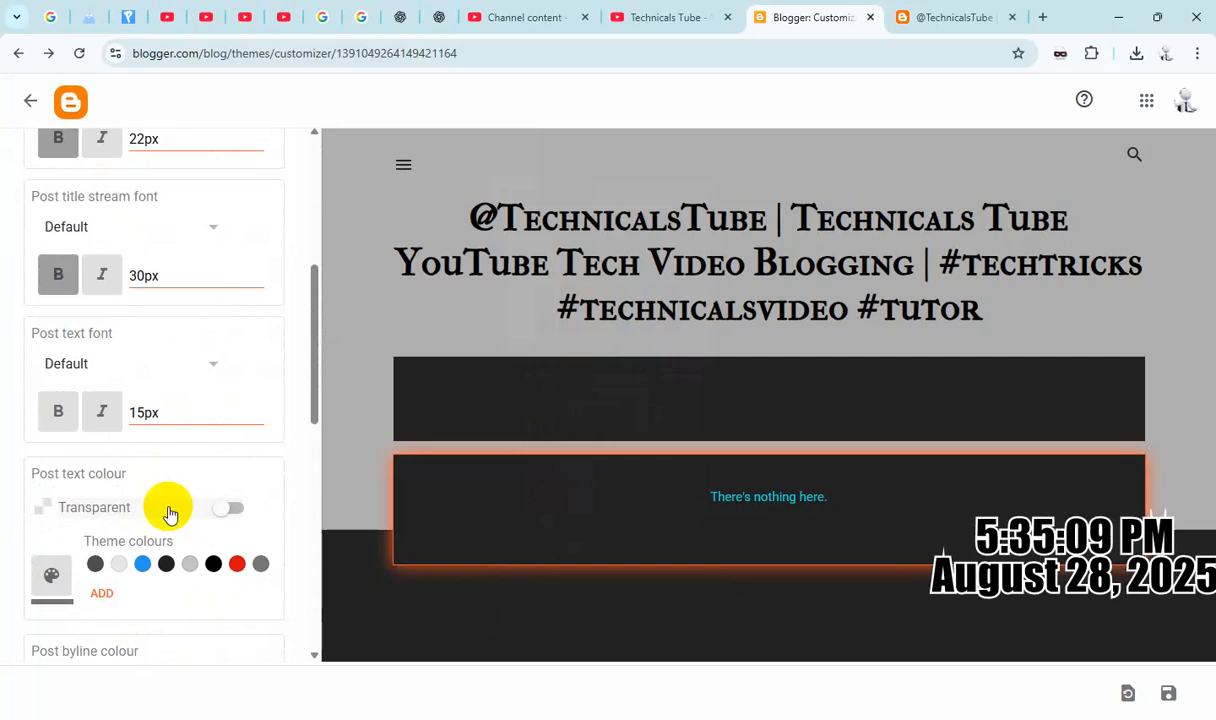
scroll(157, 491, "down", 2)
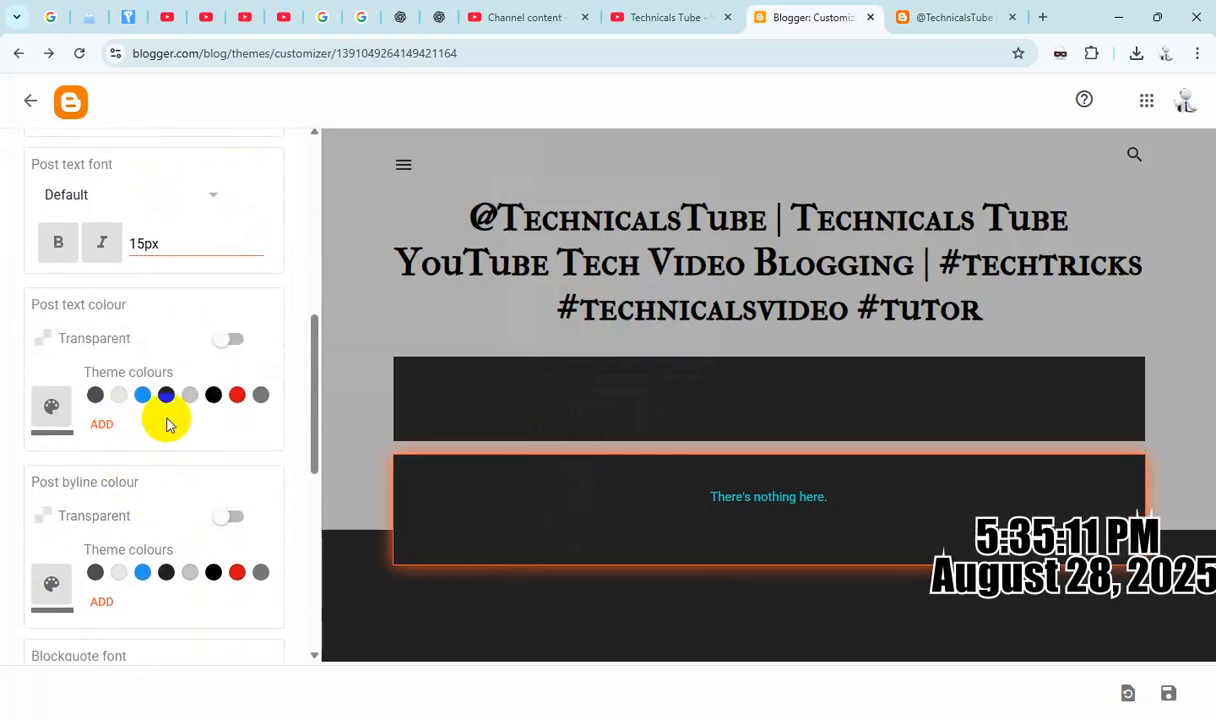
left_click(104, 425)
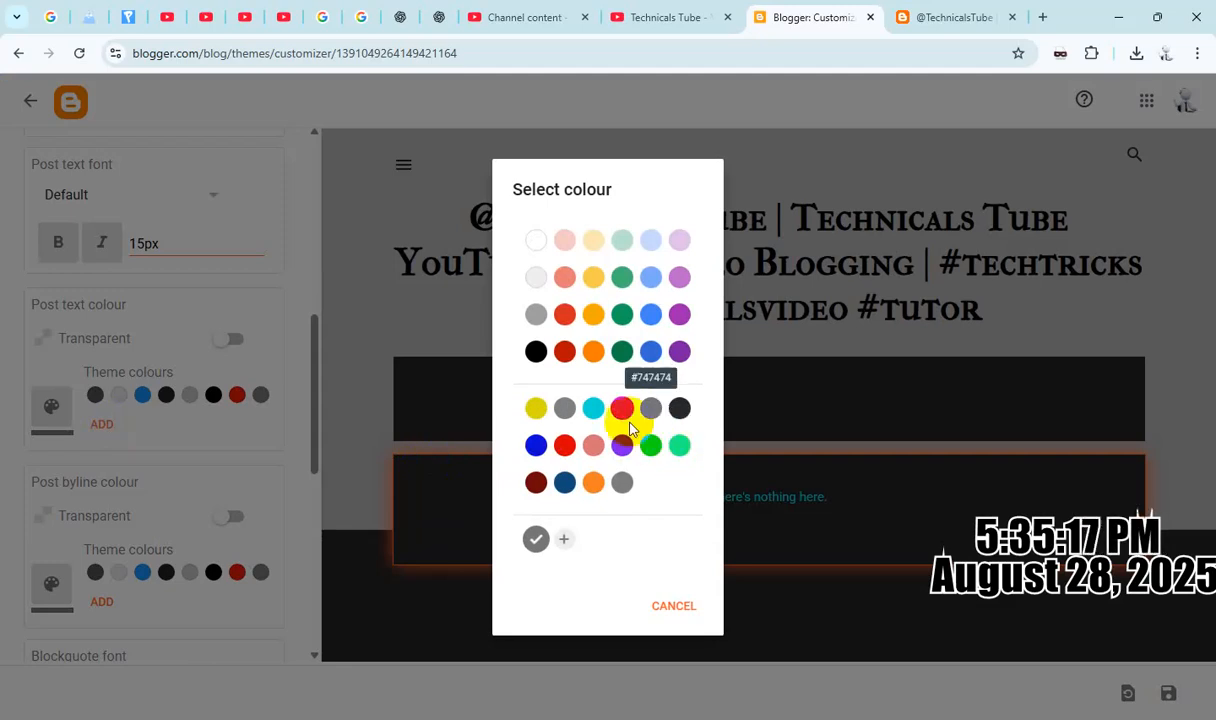
left_click(593, 410)
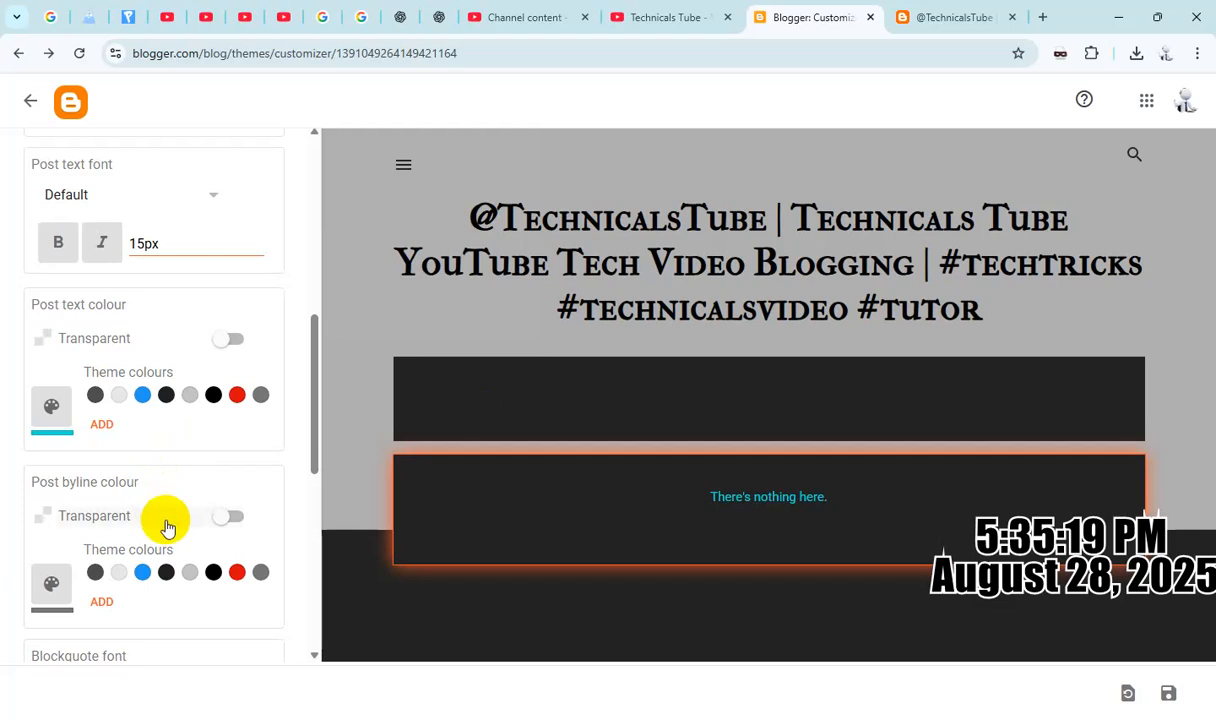
- Set the post byline colour to mint green
scroll(163, 522, "down", 1)
left_click(104, 517)
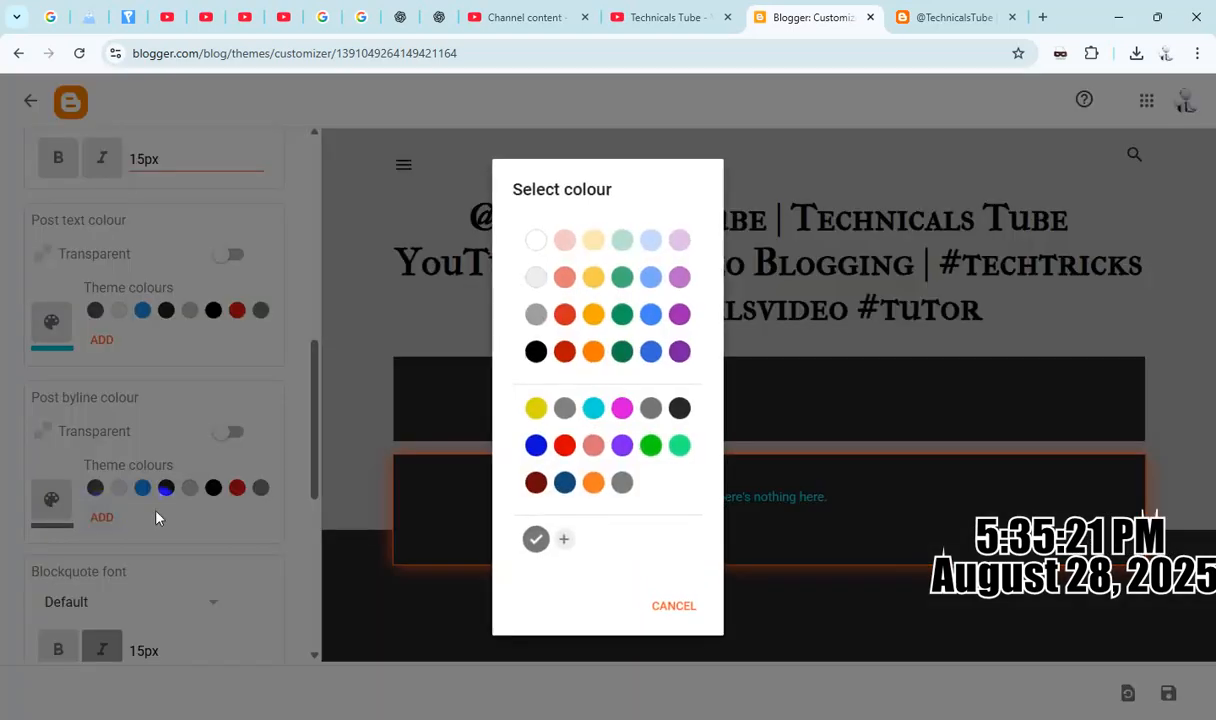
left_click(679, 447)
- Set the blockquote colour for posts to pale blue
scroll(163, 540, "down", 1)
scroll(163, 543, "down", 4)
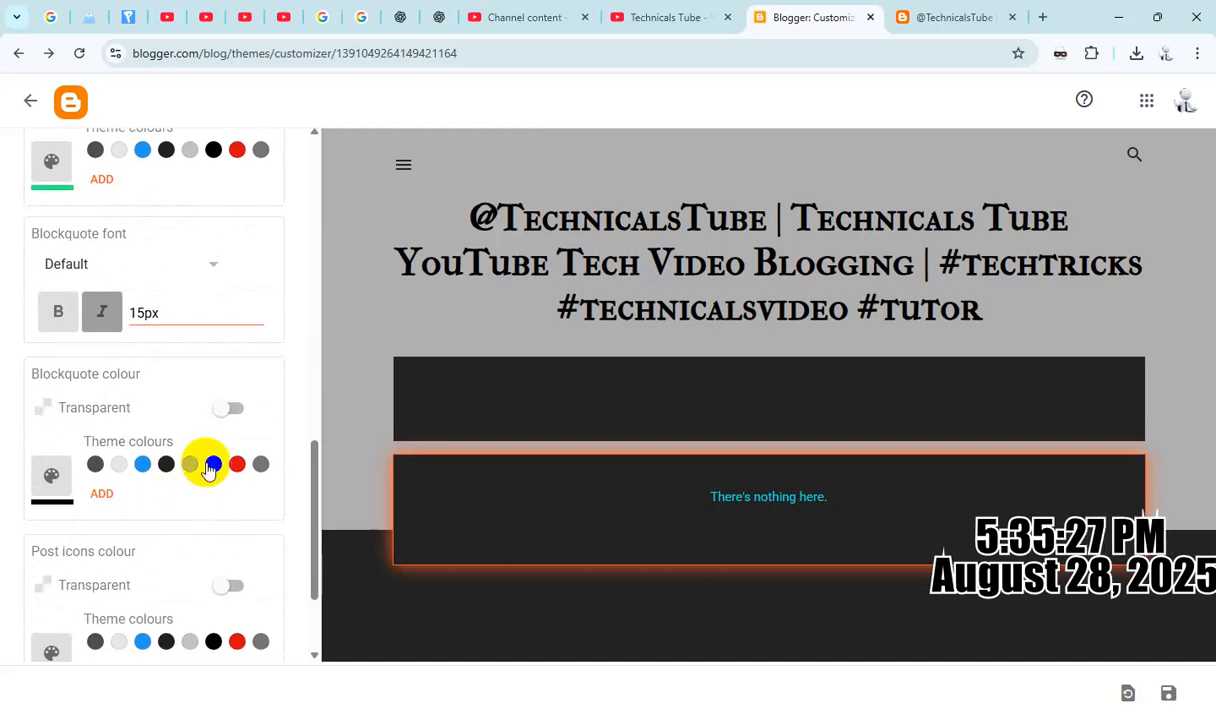
left_click(100, 493)
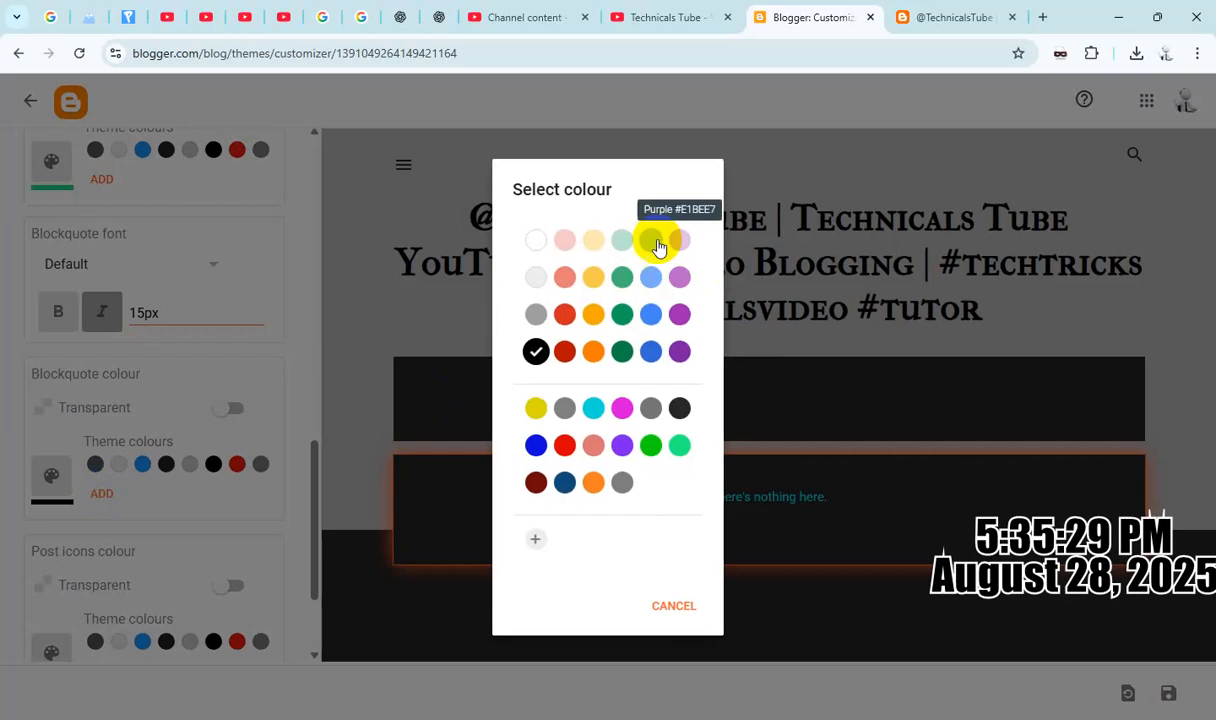
left_click(648, 244)
- Set the post icons colour to pale blue
scroll(231, 502, "down", 2)
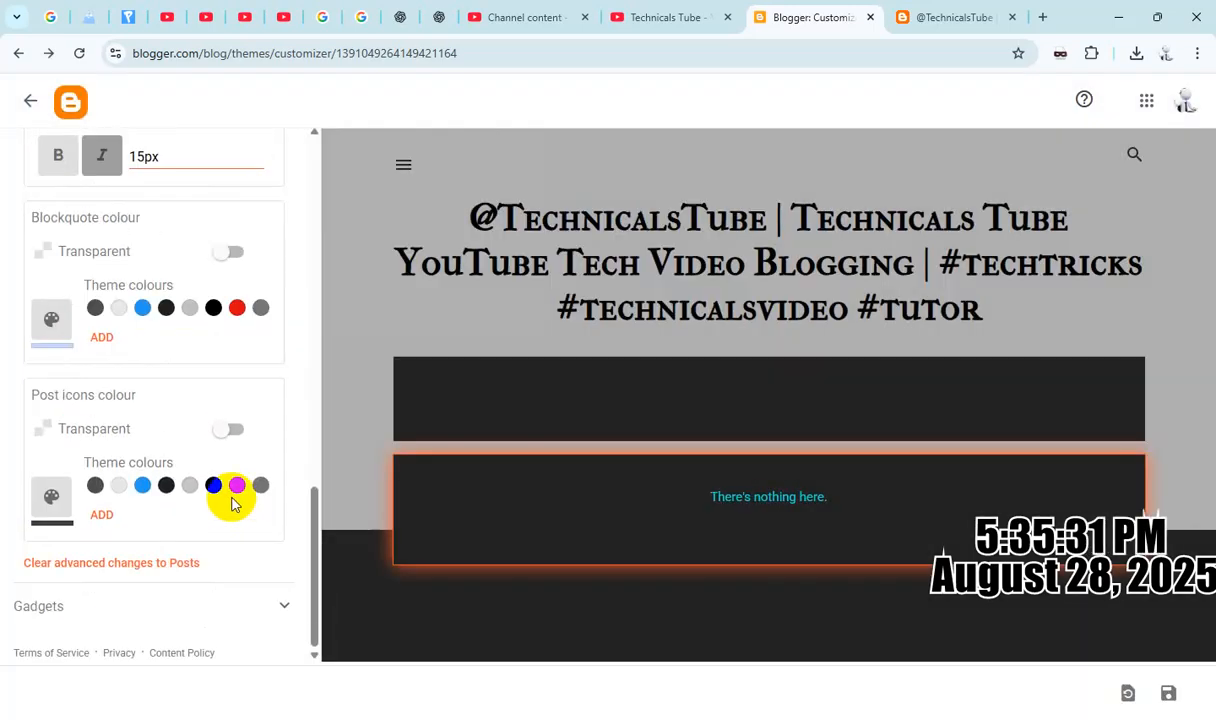
left_click(103, 515)
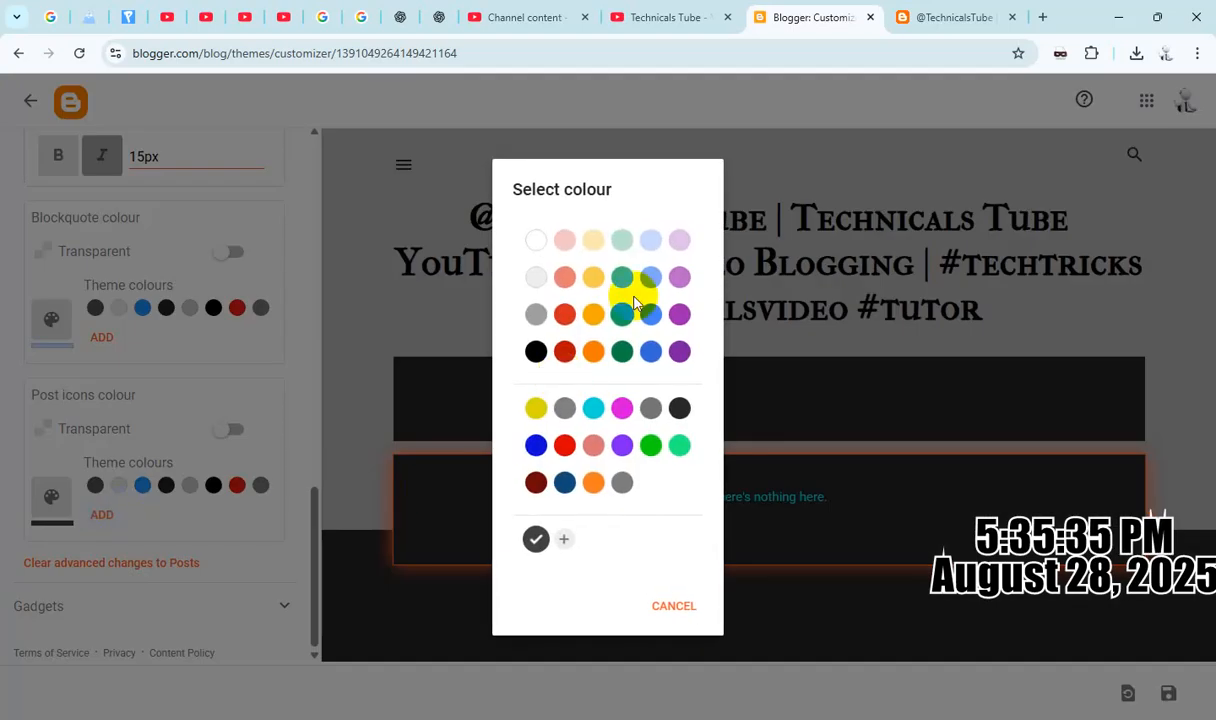
left_click(650, 244)
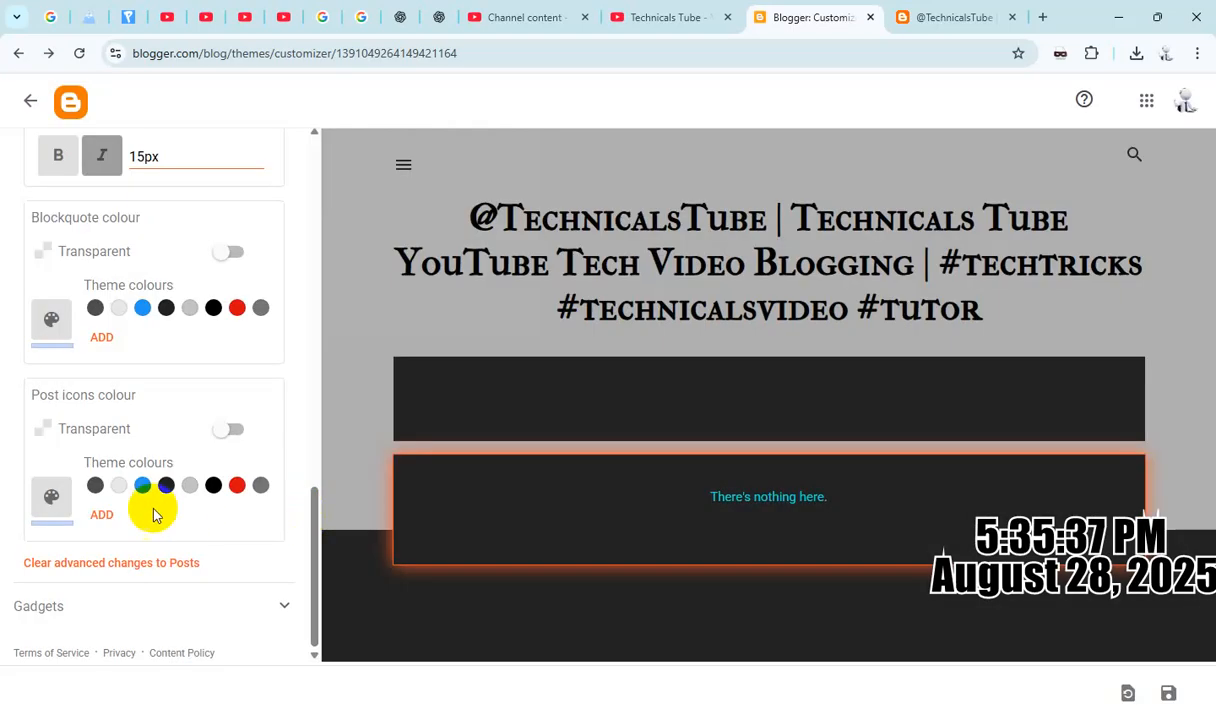
- Create a custom light green and save it as the post icons colour
left_click(103, 515)
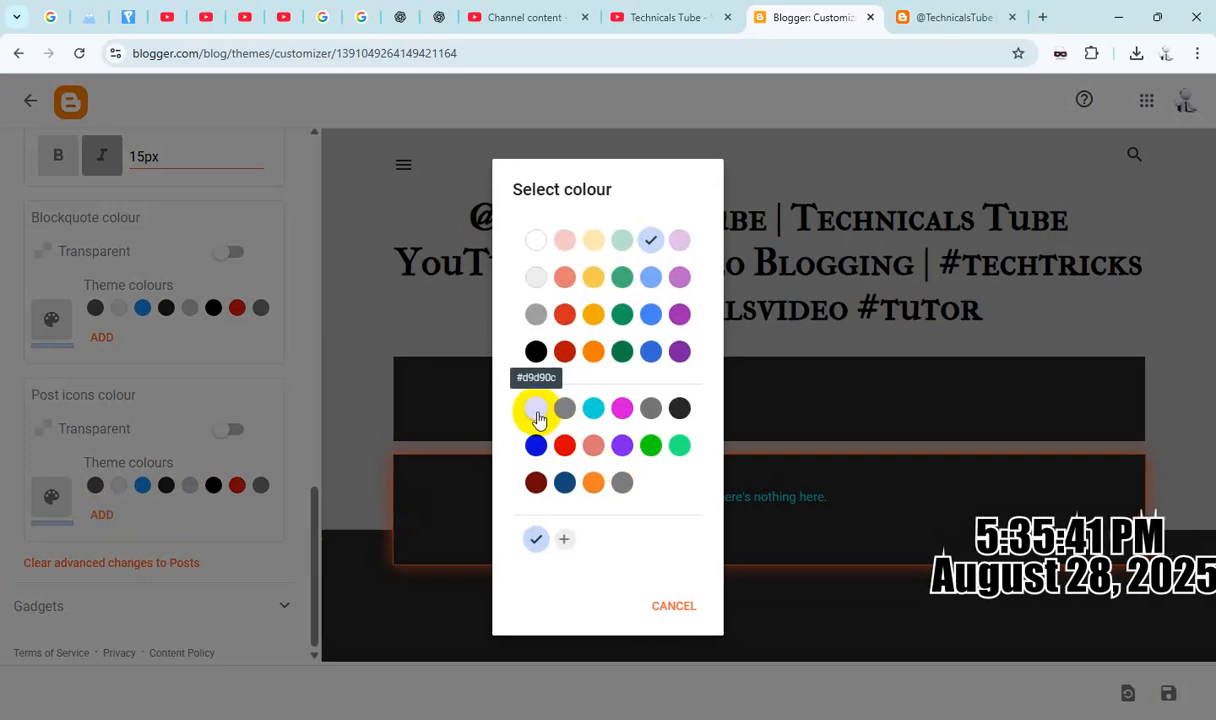
left_click(565, 548)
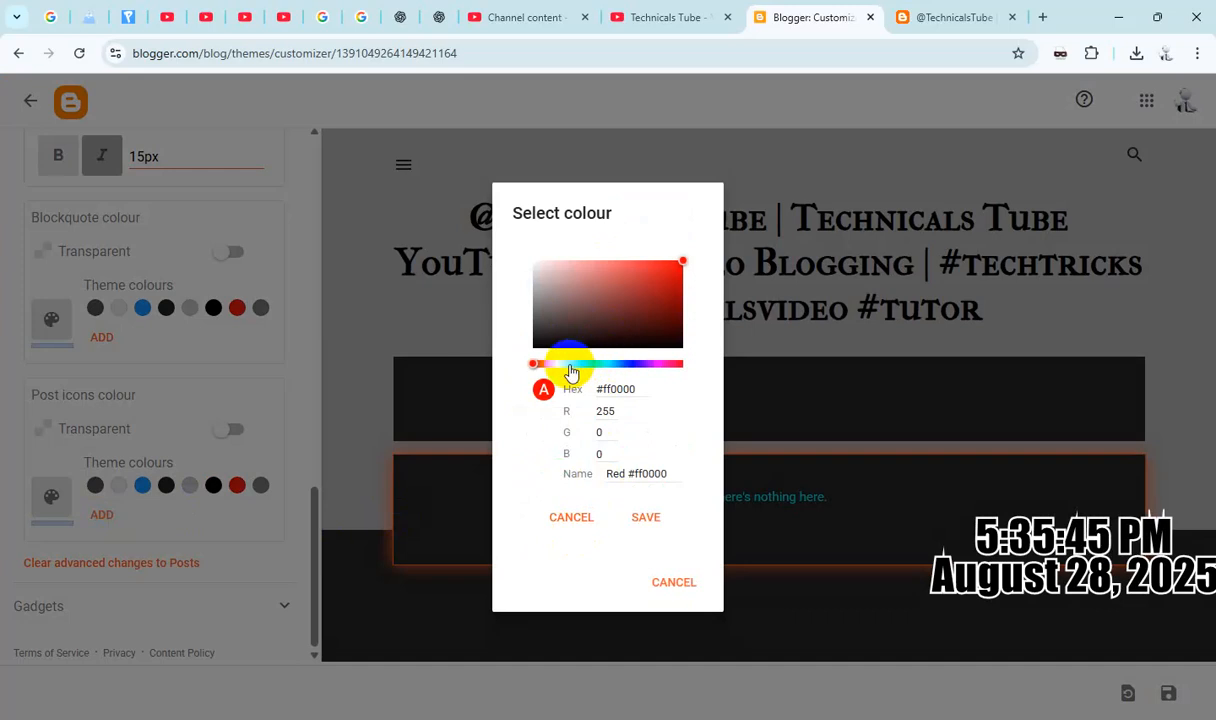
left_click(569, 367)
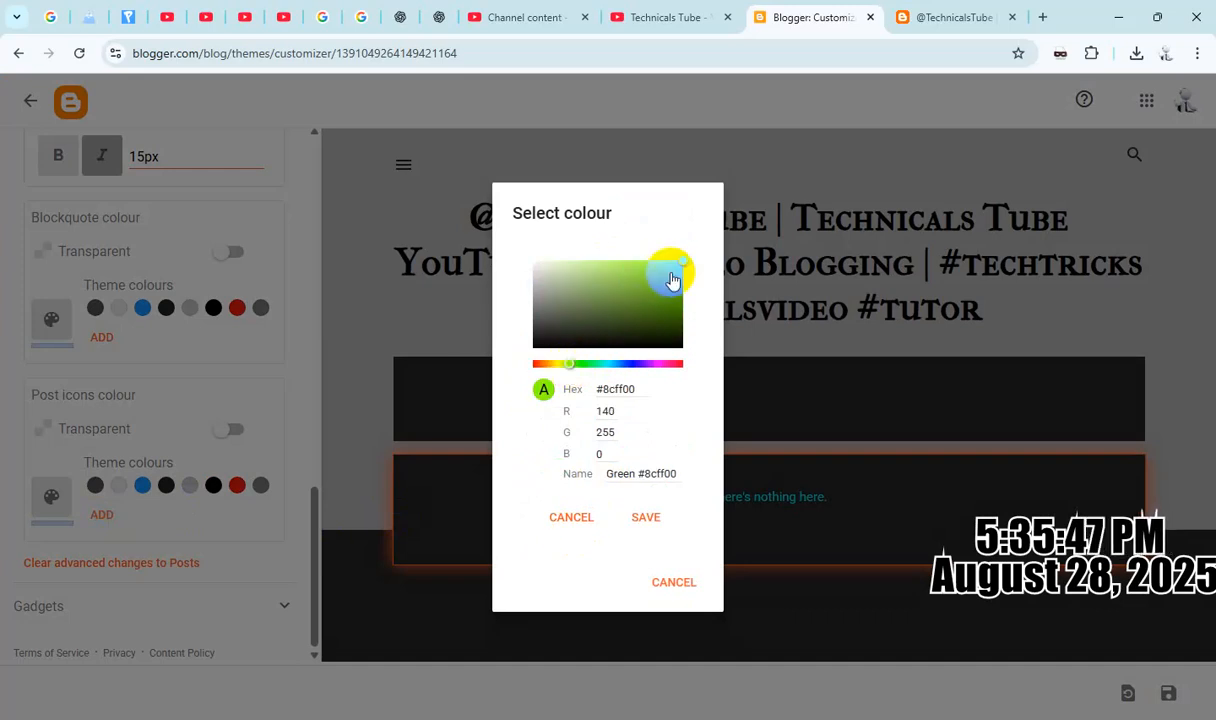
left_click(671, 274)
left_click_drag(670, 273, 651, 266)
left_click(646, 517)
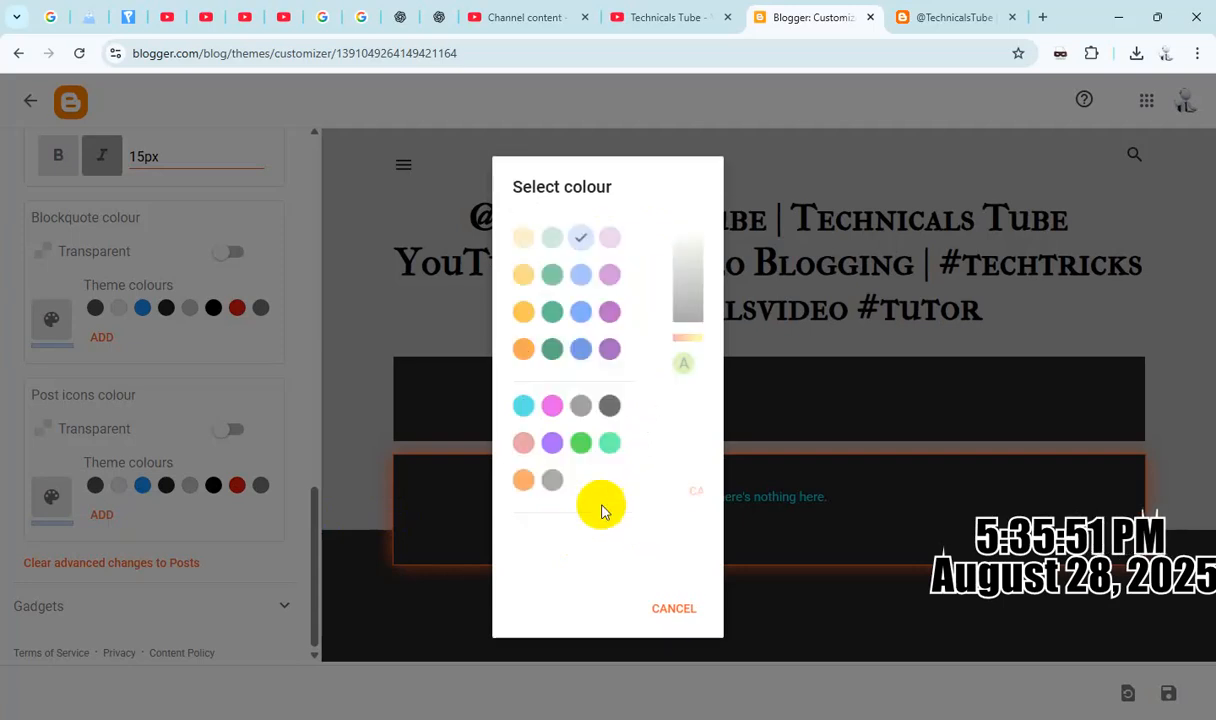
left_click(62, 506)
- Open the advanced settings for Popular posts
scroll(130, 497, "up", 5)
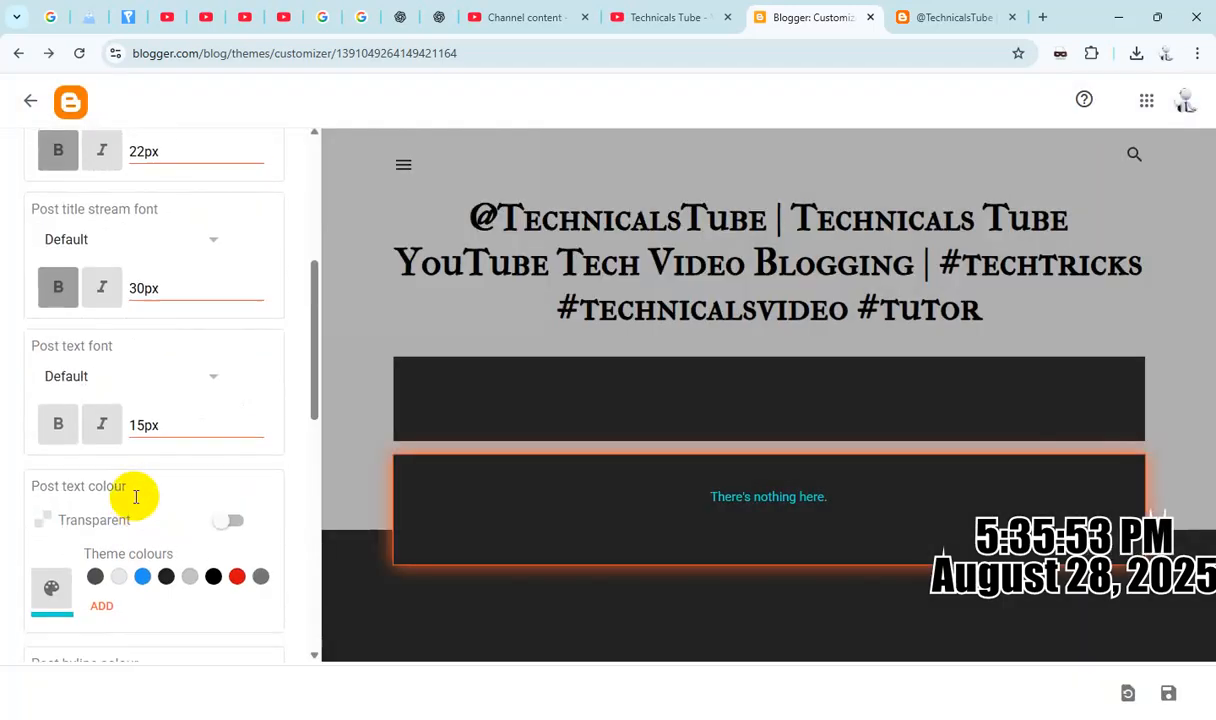
scroll(136, 490, "up", 5)
left_click(112, 262)
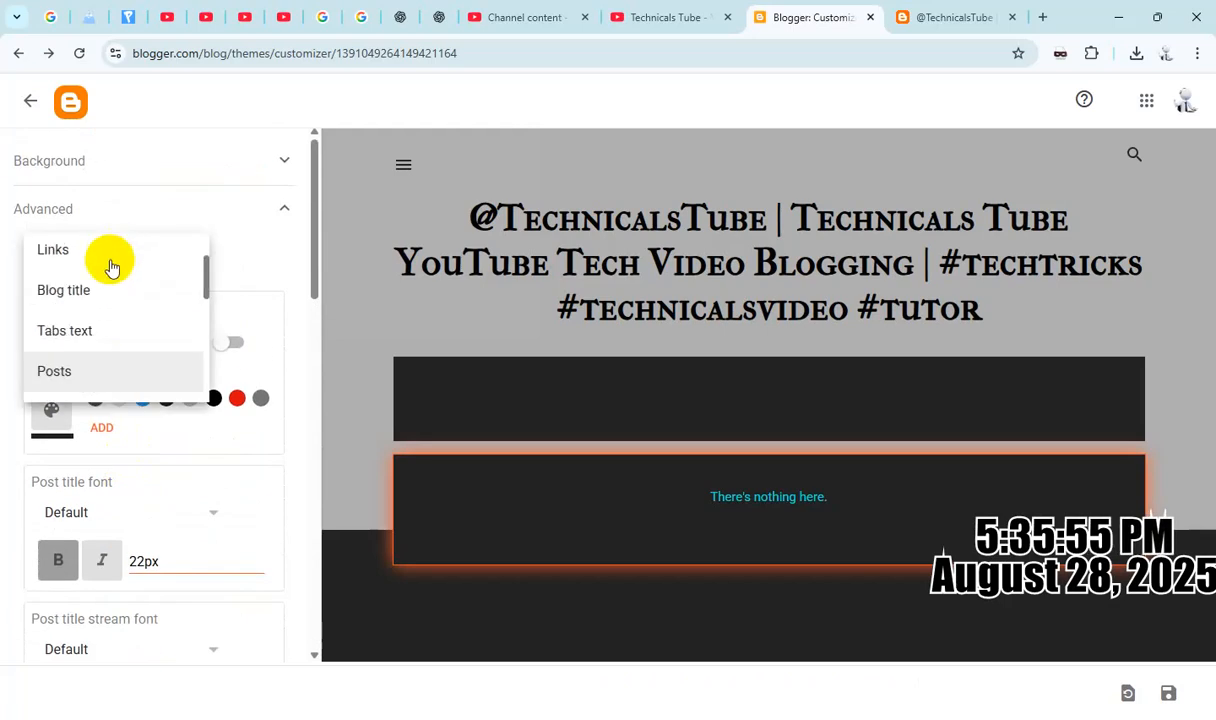
scroll(100, 383, "down", 2)
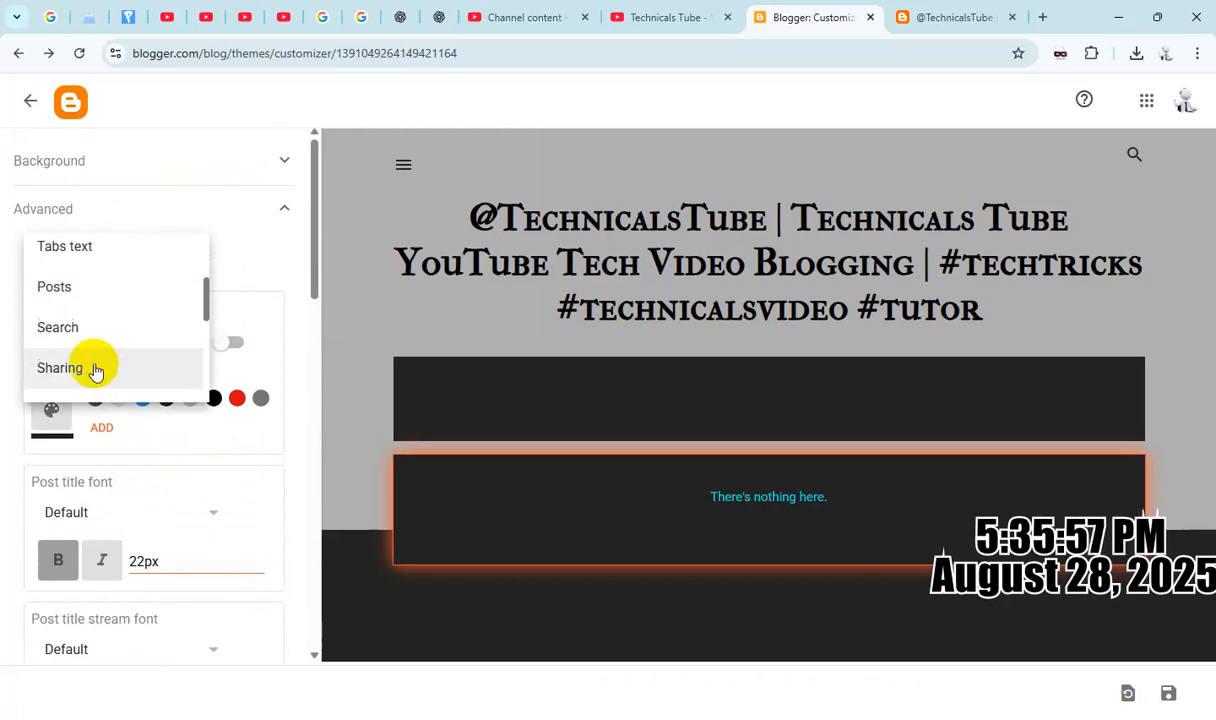
scroll(95, 368, "down", 2)
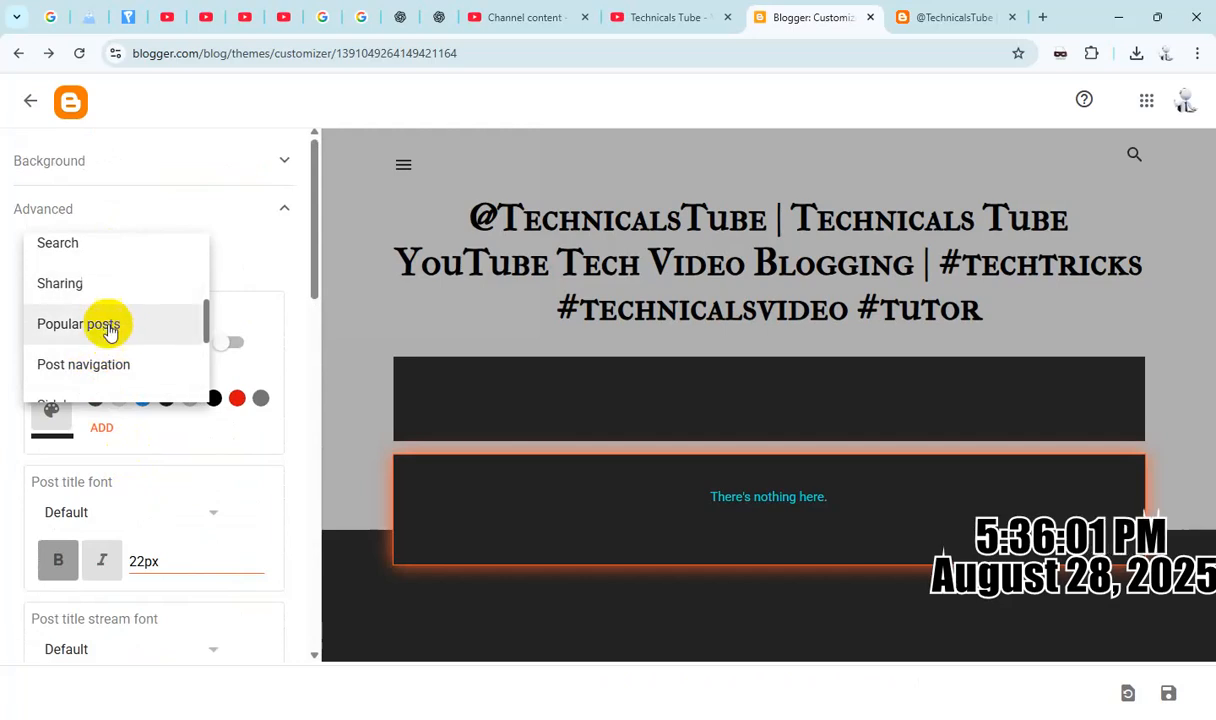
left_click(110, 328)
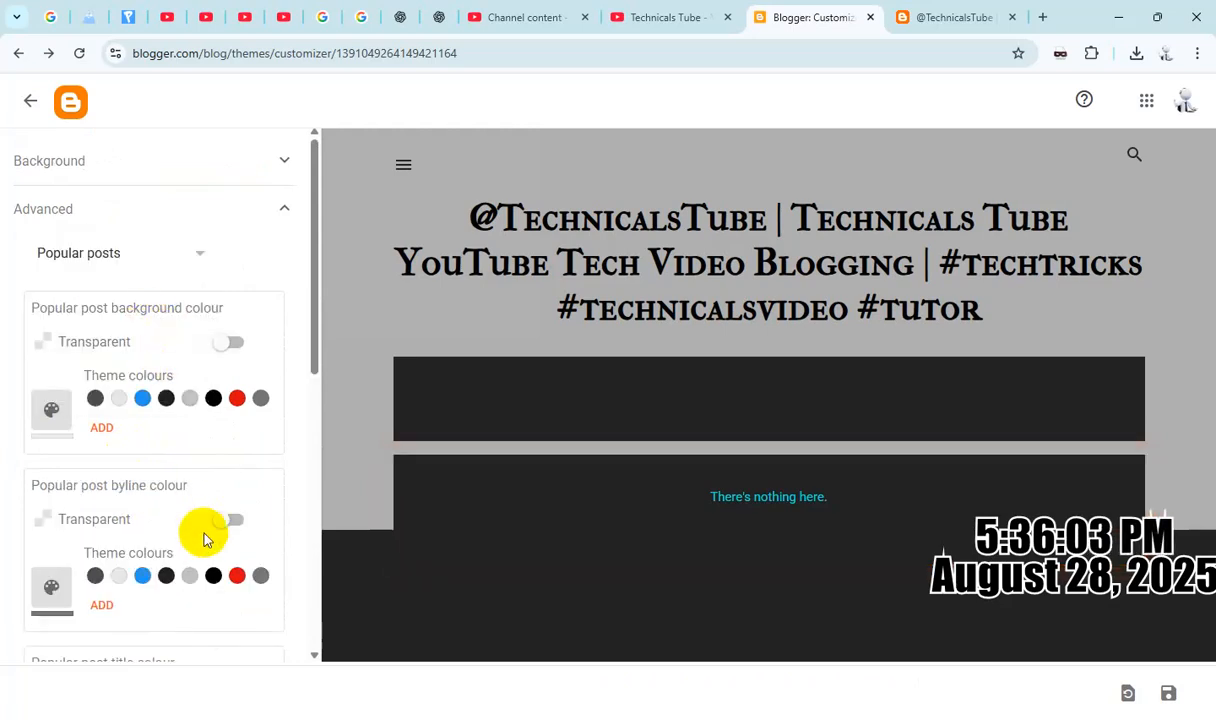
- Set the popular post byline colour to yellow #d9d90c
scroll(204, 537, "down", 1)
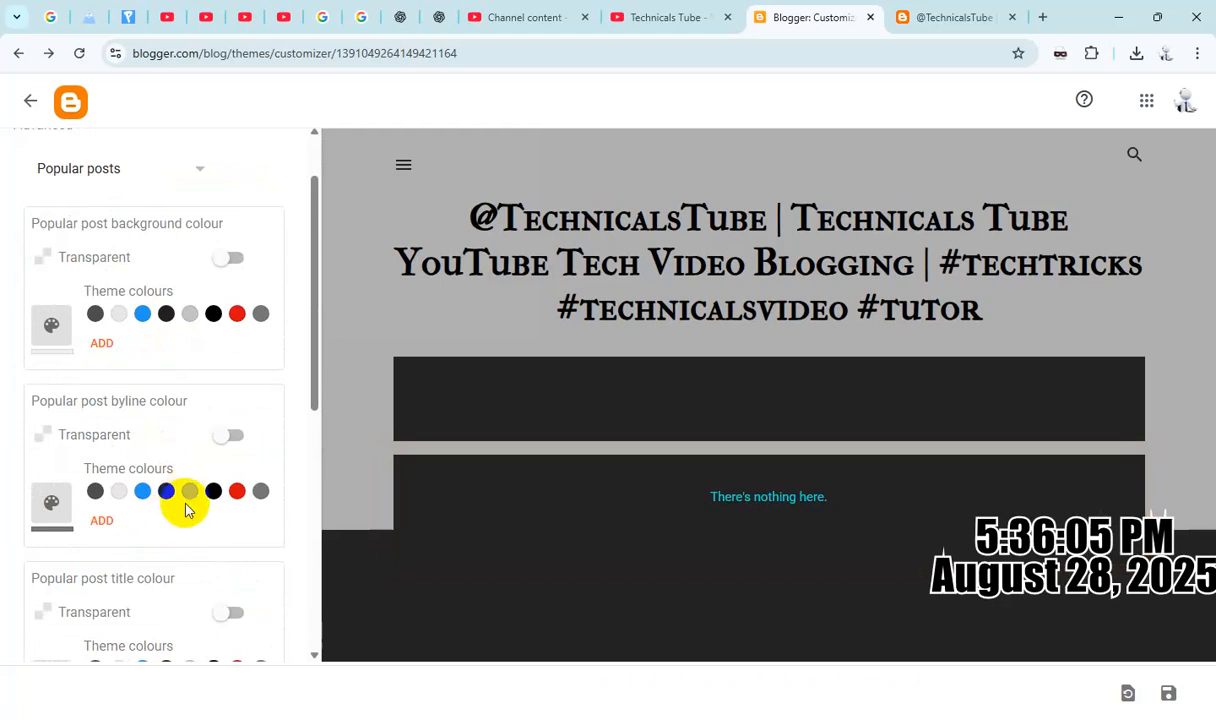
left_click(109, 518)
left_click(620, 405)
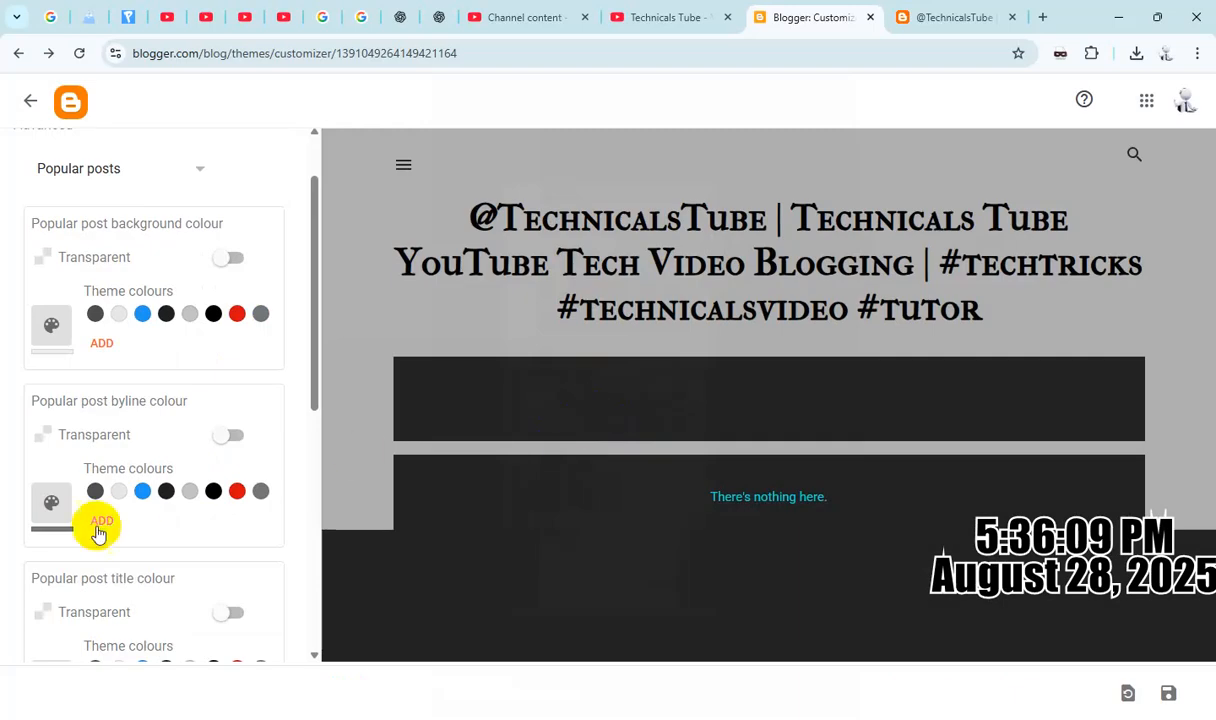
left_click(106, 520)
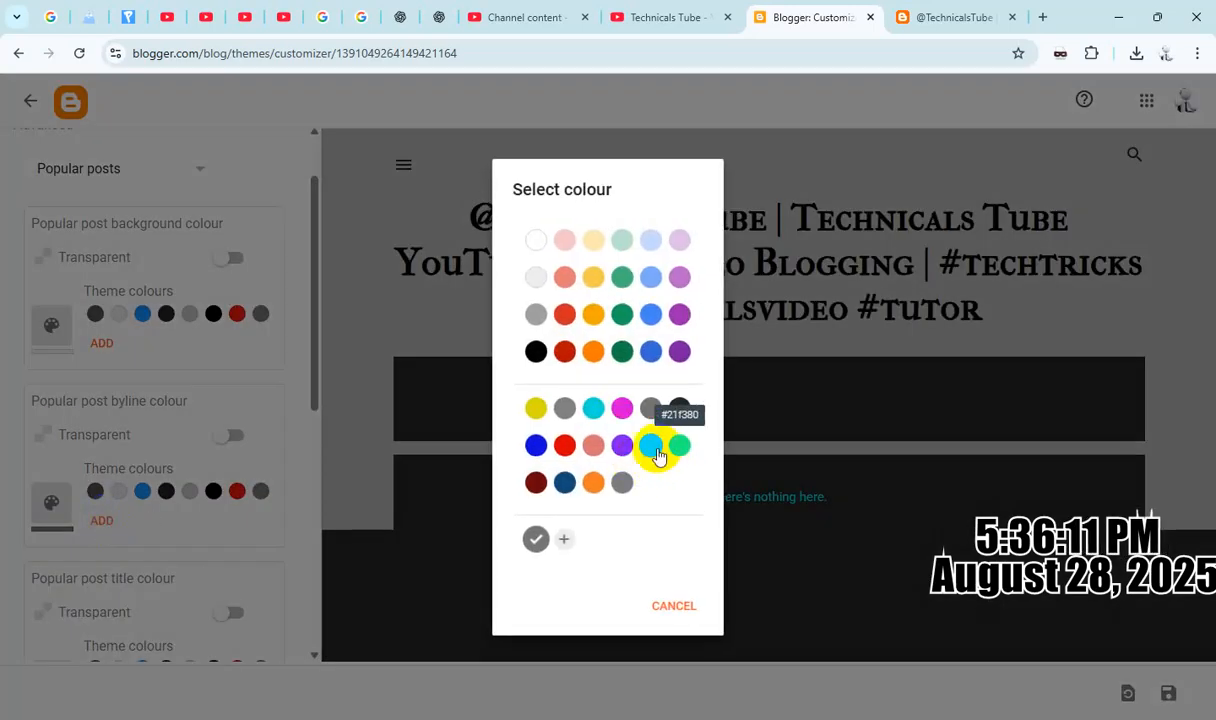
left_click(540, 415)
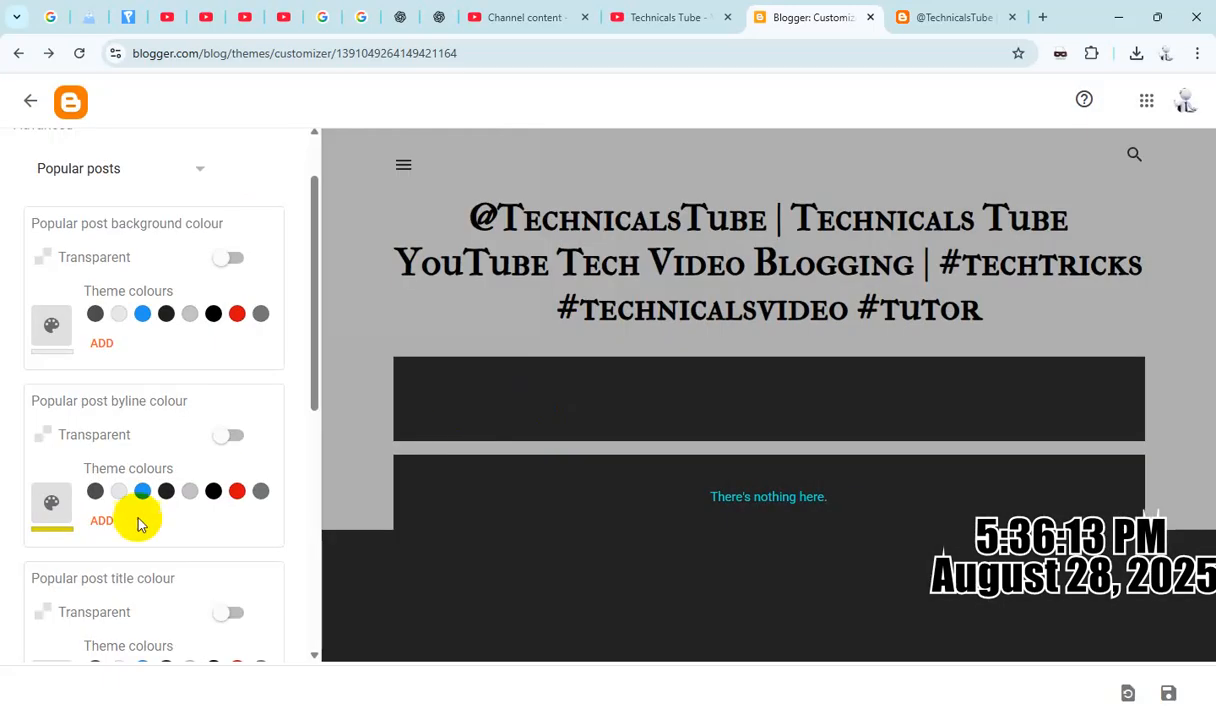
- Create a custom bright cyan and save it as the popular post title colour
scroll(165, 530, "down", 2)
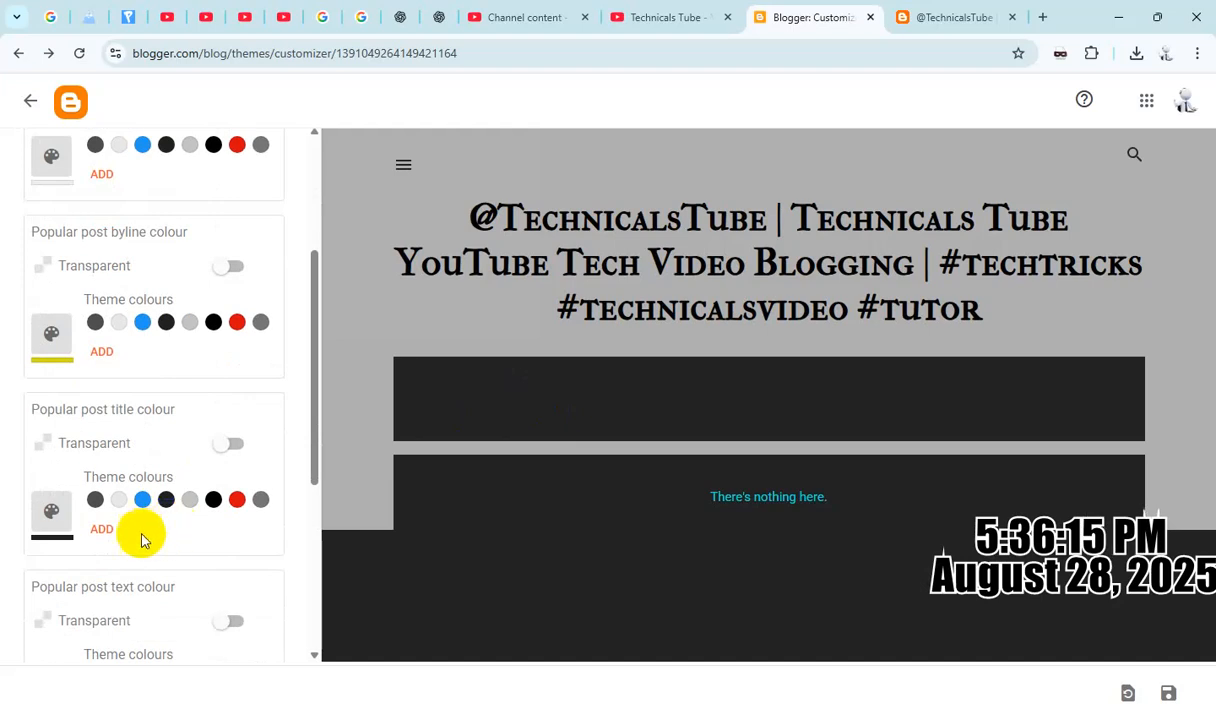
left_click(101, 529)
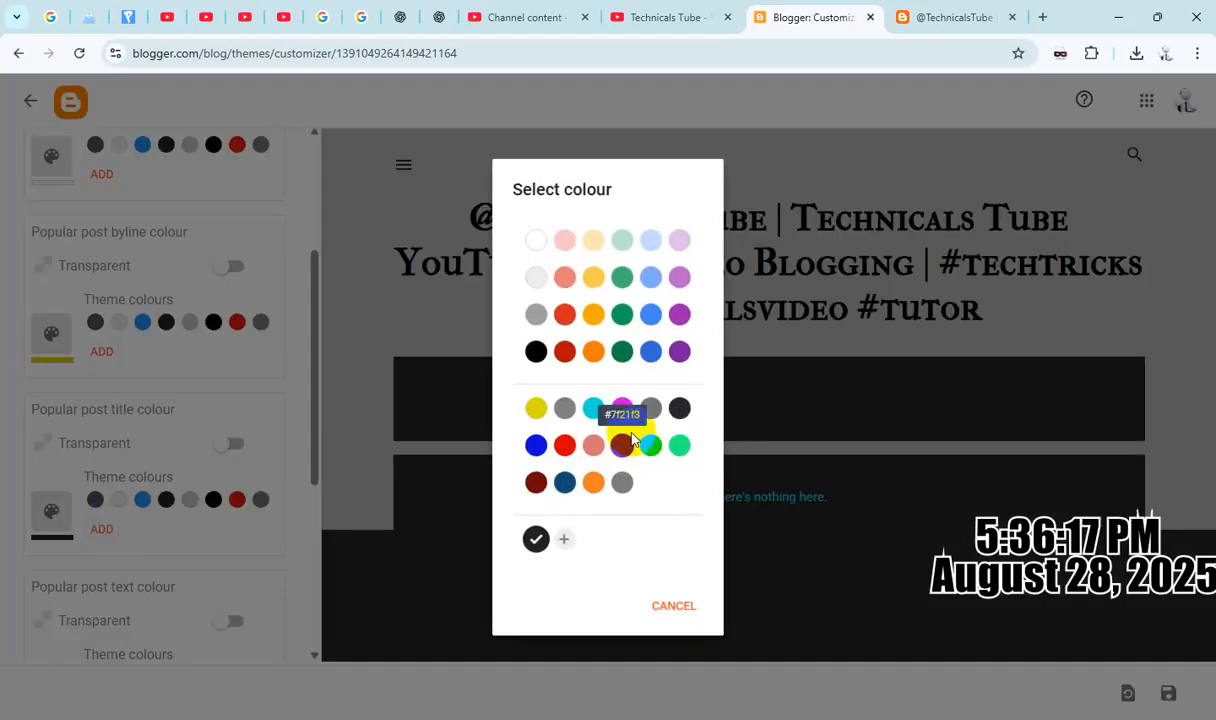
left_click(564, 541)
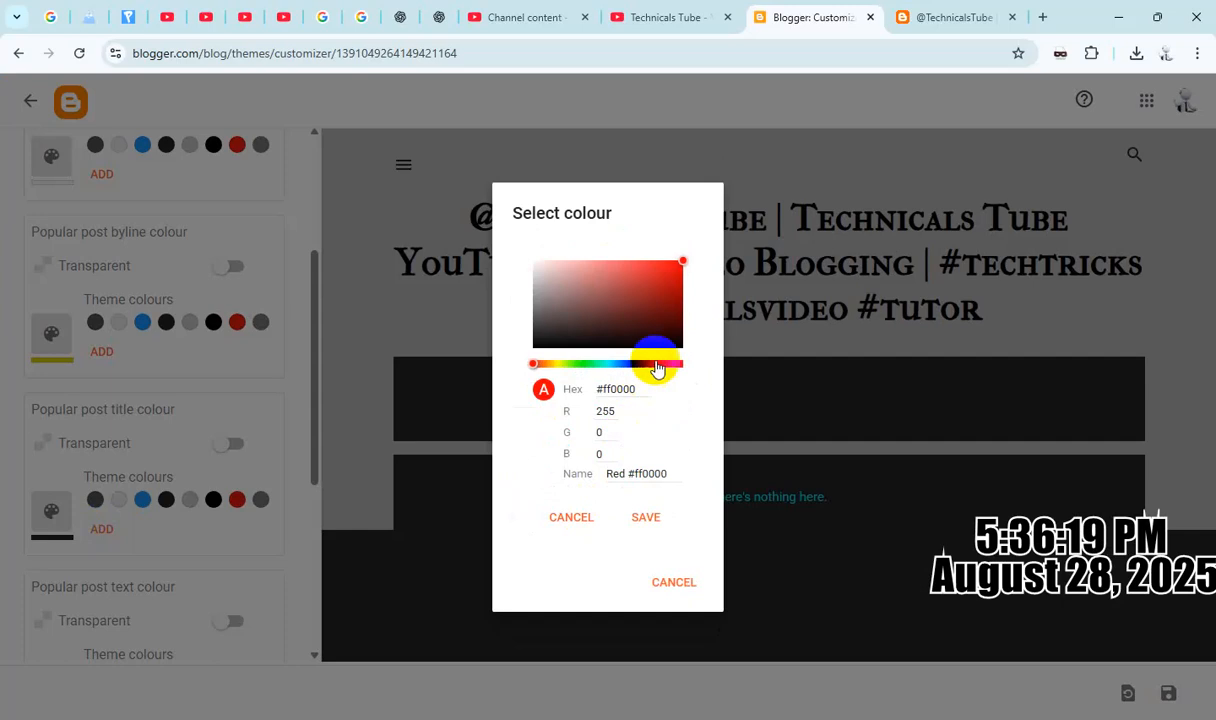
left_click(651, 364)
left_click(617, 280)
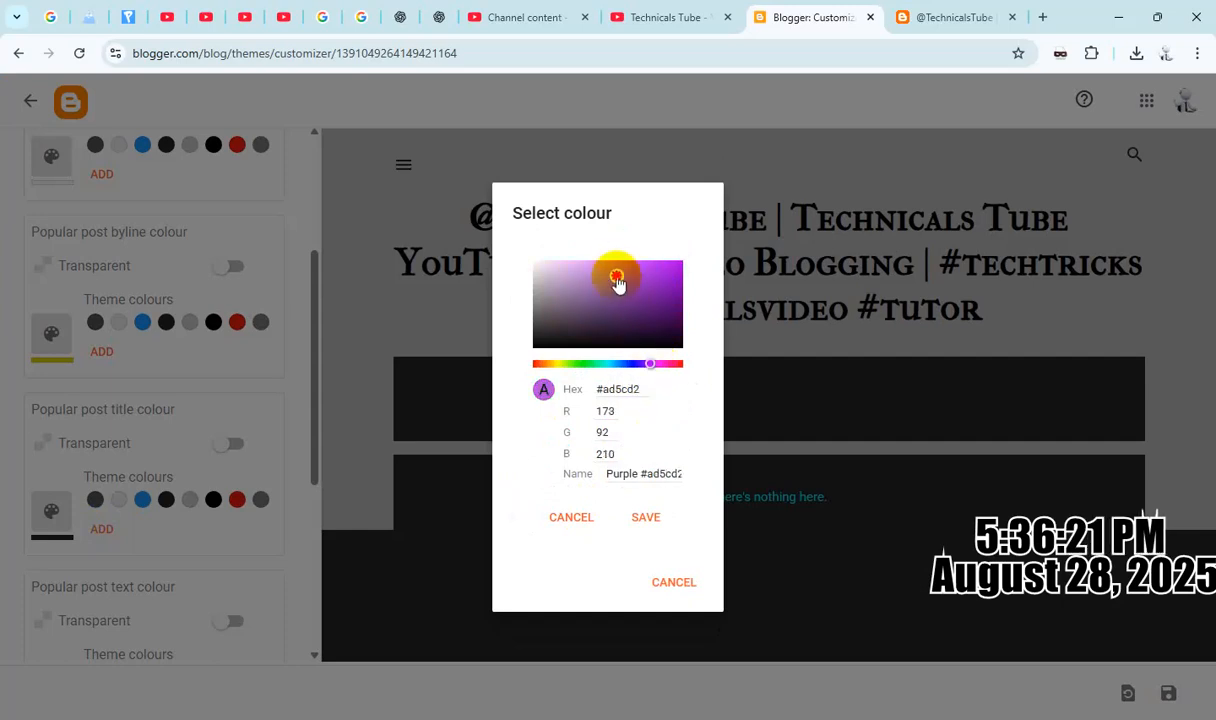
mouse_move(617, 281)
left_mouse_down()
mouse_move(564, 279)
mouse_move(619, 280)
mouse_move(639, 314)
left_mouse_up()
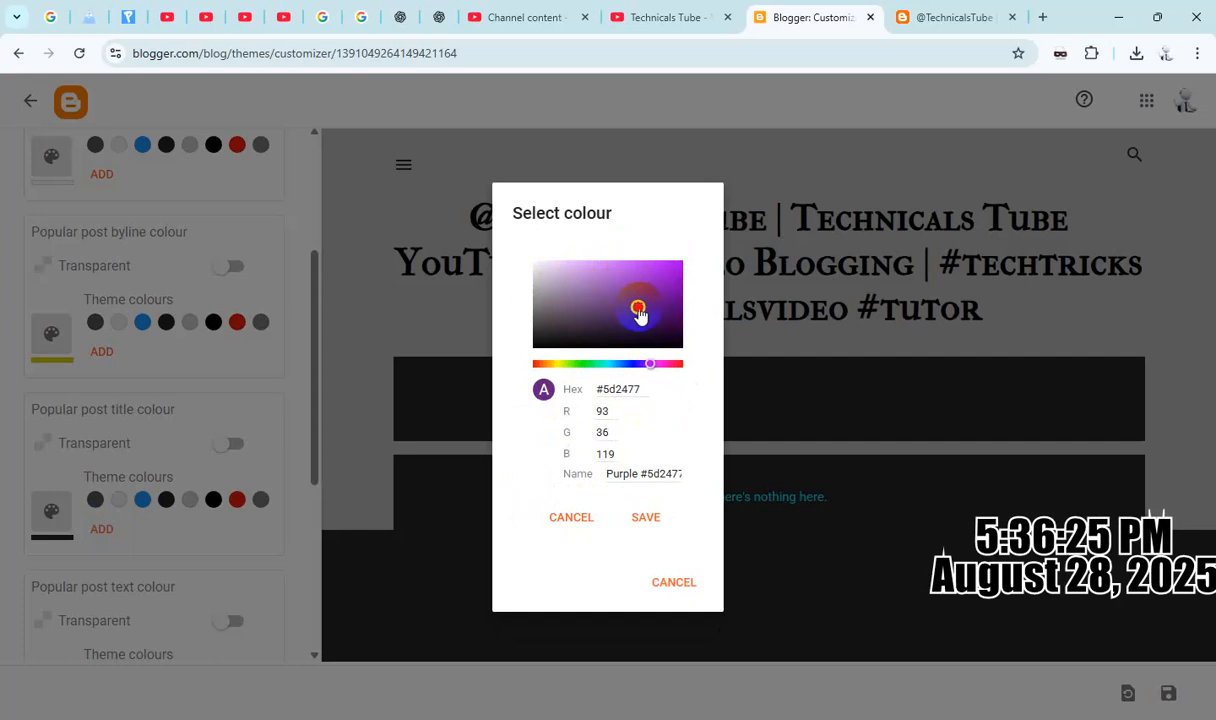
left_click(609, 364)
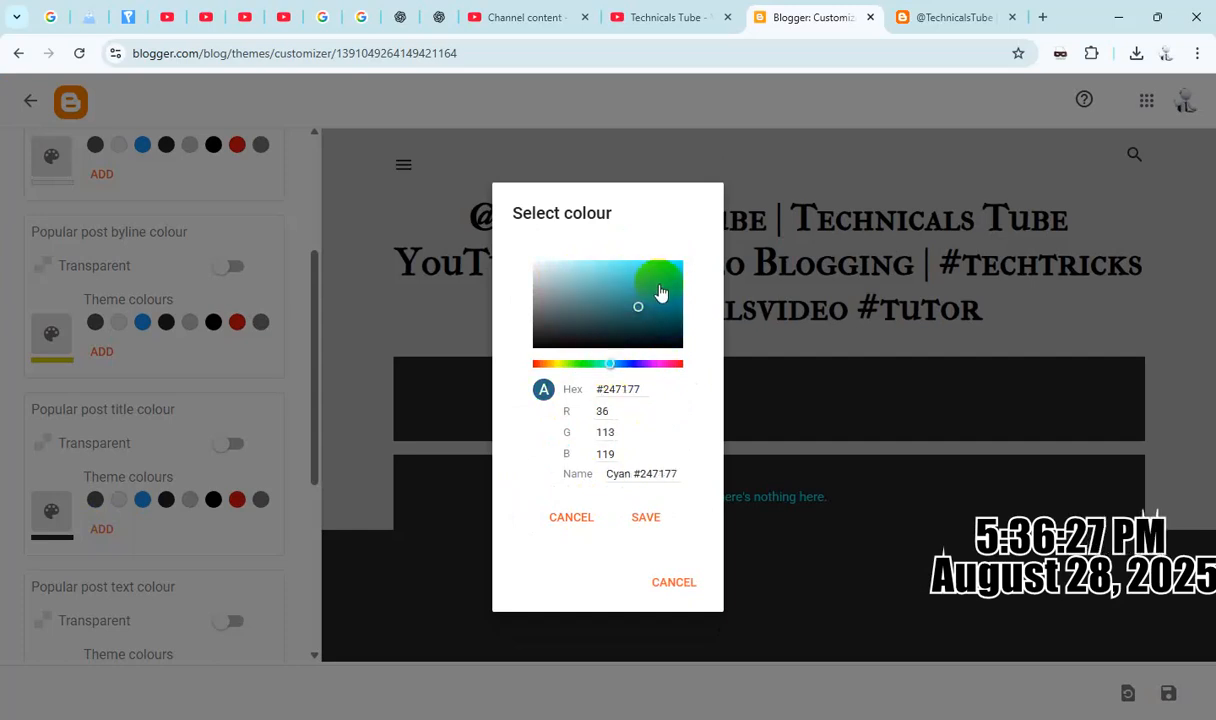
mouse_move(659, 287)
left_mouse_down()
mouse_move(660, 273)
mouse_move(645, 271)
mouse_move(676, 266)
left_mouse_up()
left_click(646, 517)
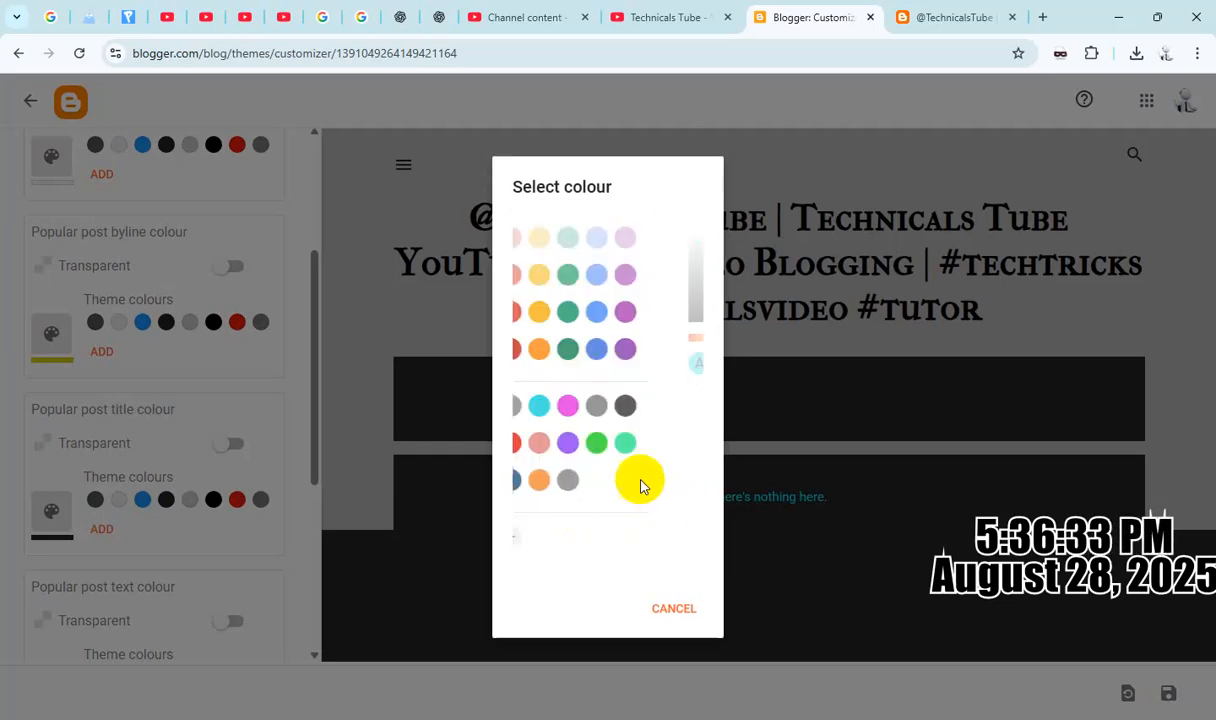
left_click(564, 535)
- Set the popular post text colour to pale yellow
scroll(145, 515, "down", 1)
scroll(143, 514, "down", 3)
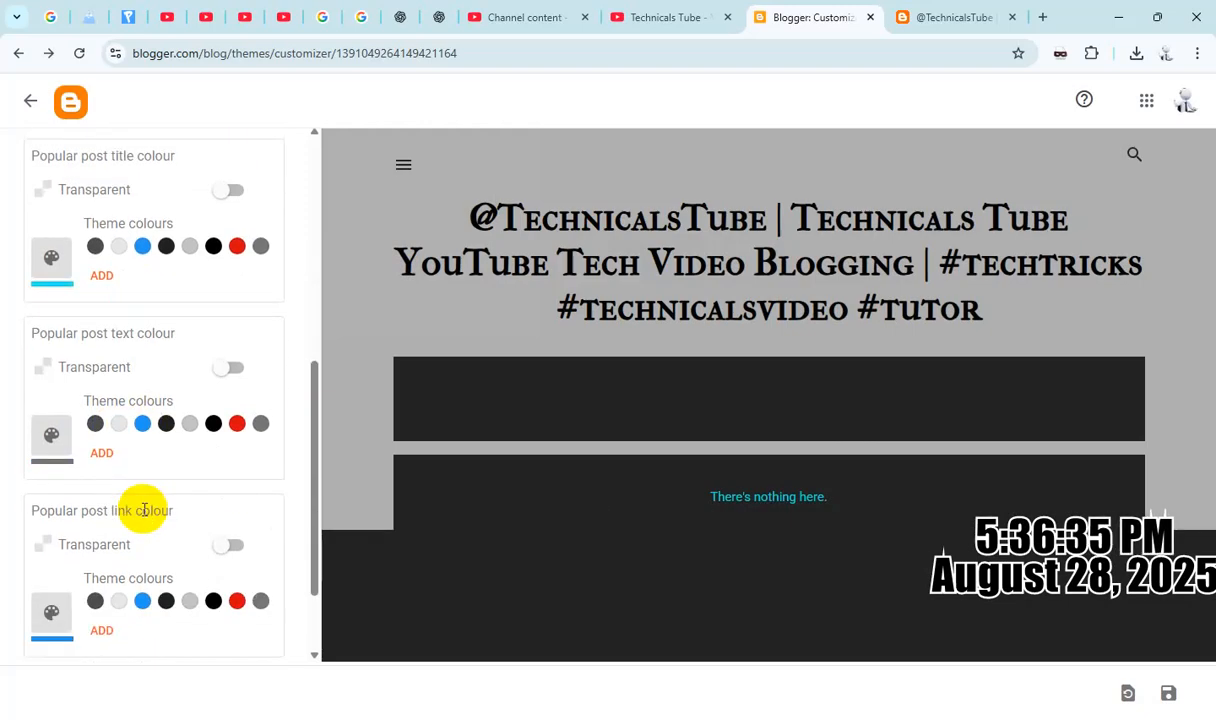
left_click(86, 427)
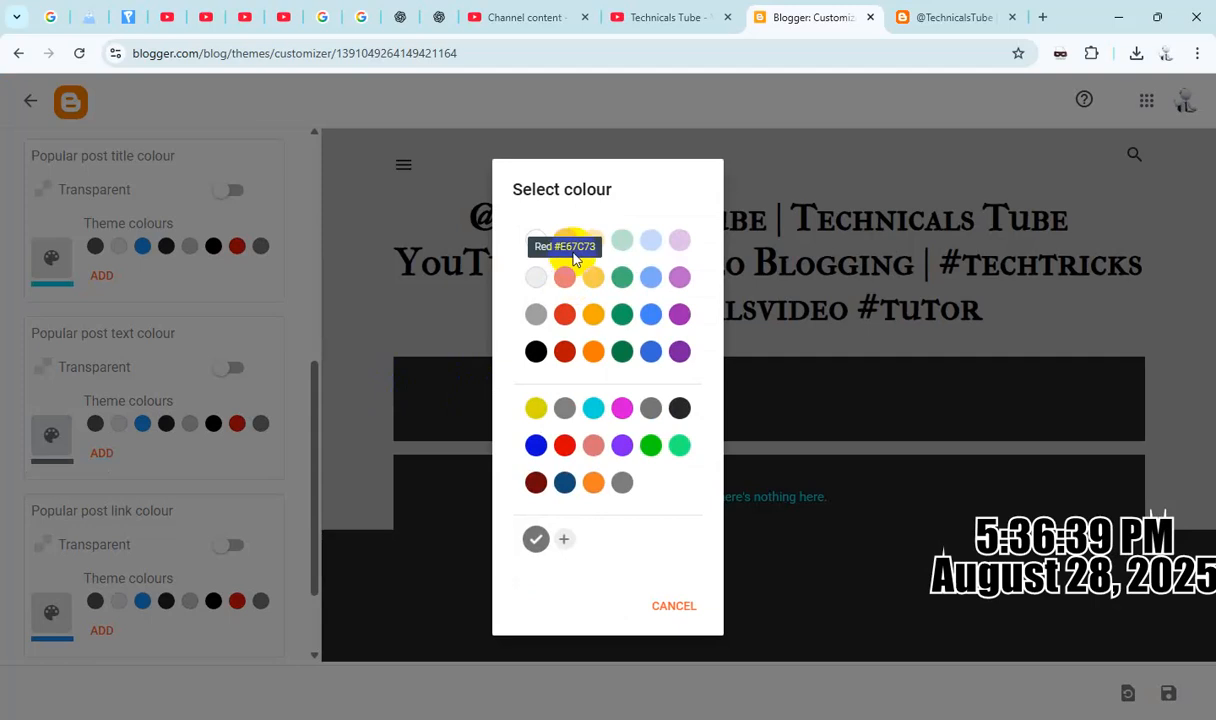
left_click(594, 248)
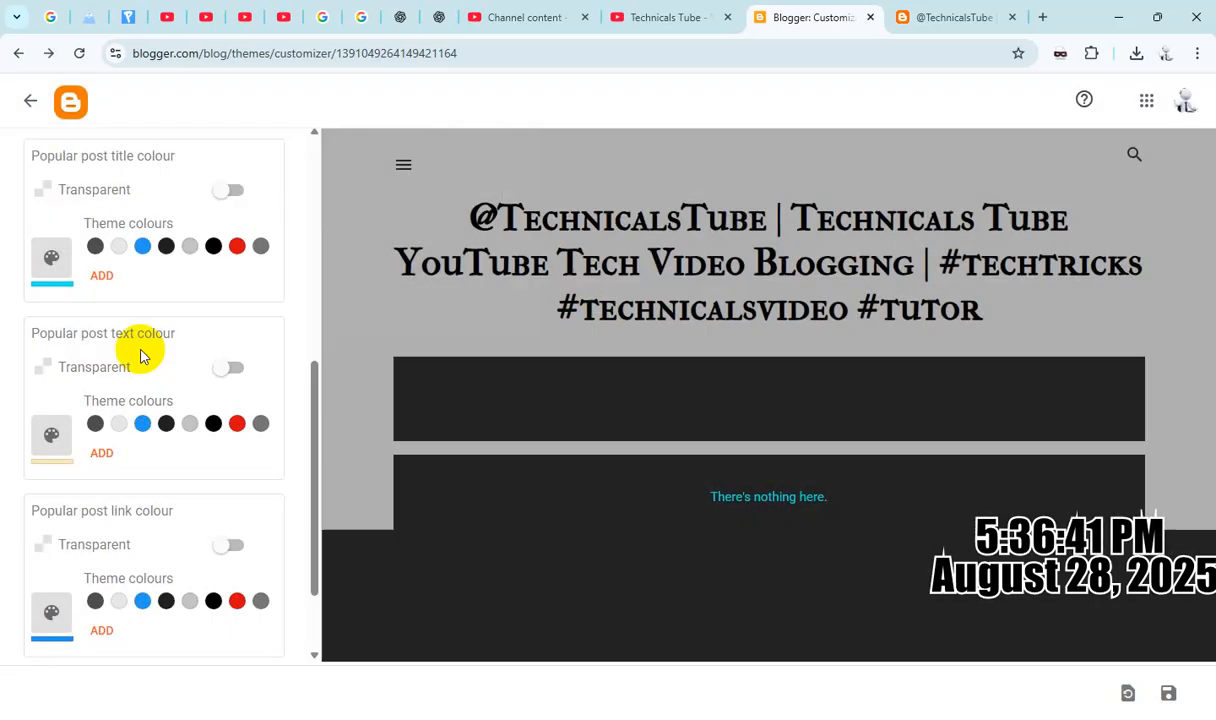
- Create the custom cyan #68e4ed and save it as the popular post text colour
scroll(141, 380, "up", 3)
scroll(147, 430, "down", 3)
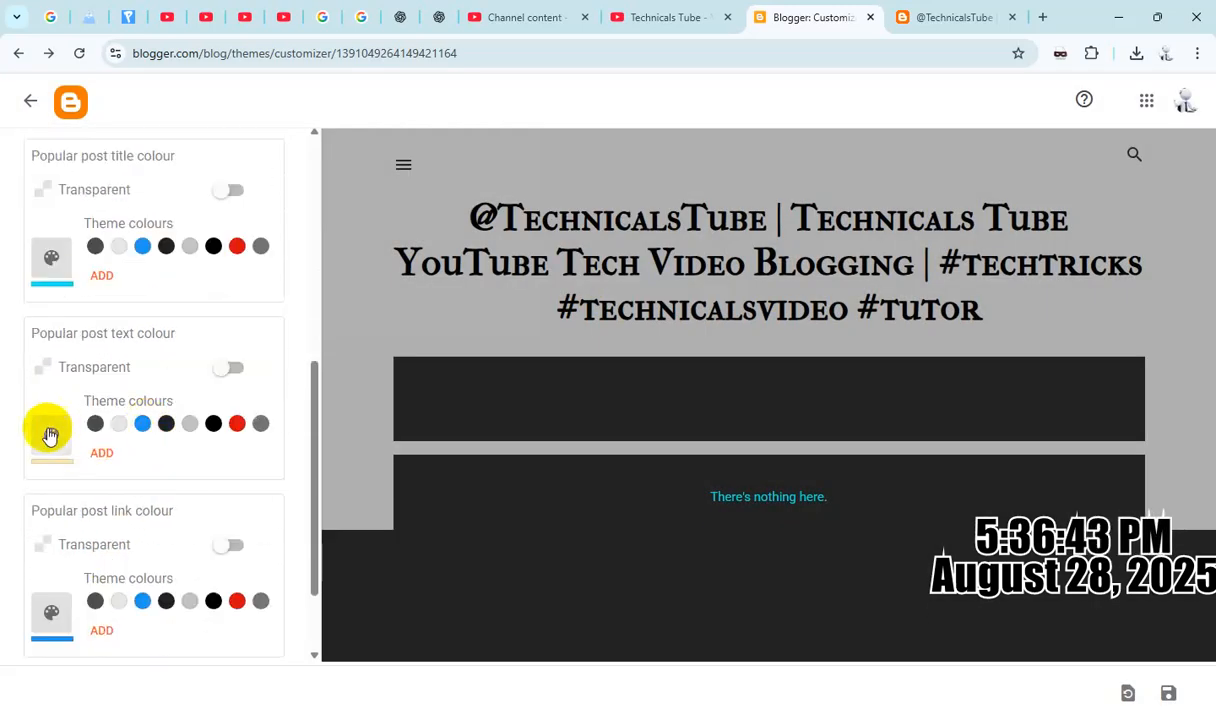
left_click(47, 430)
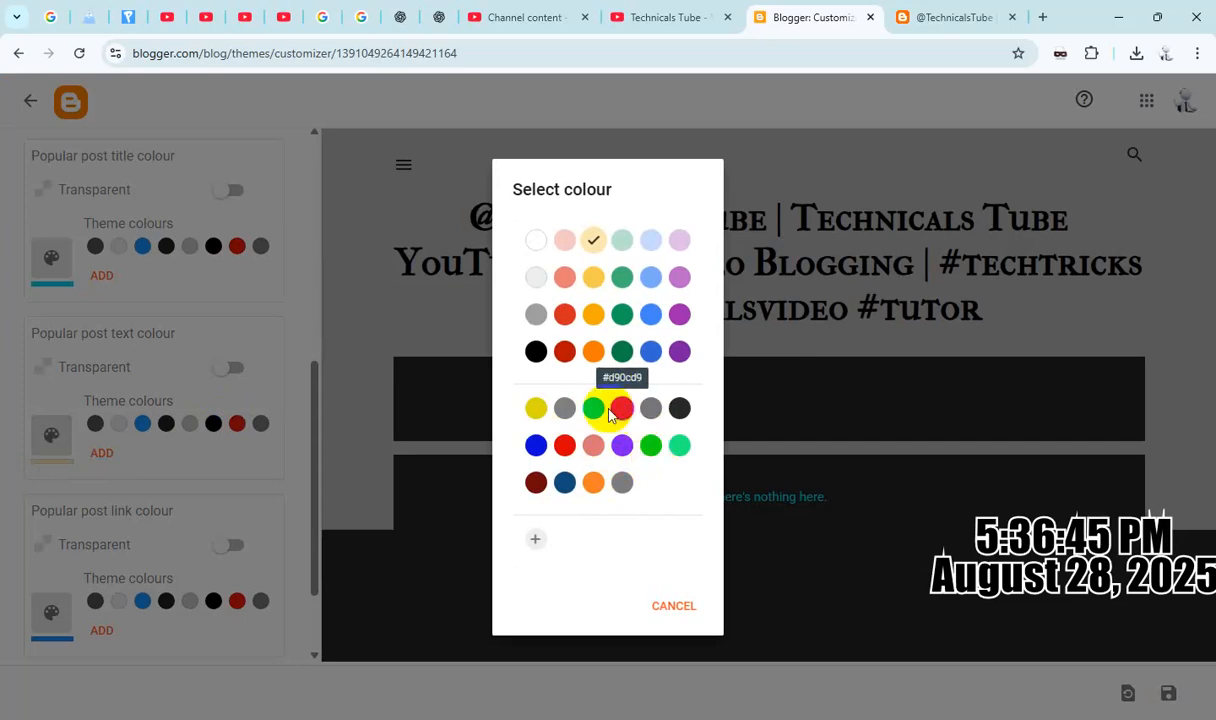
left_click(537, 539)
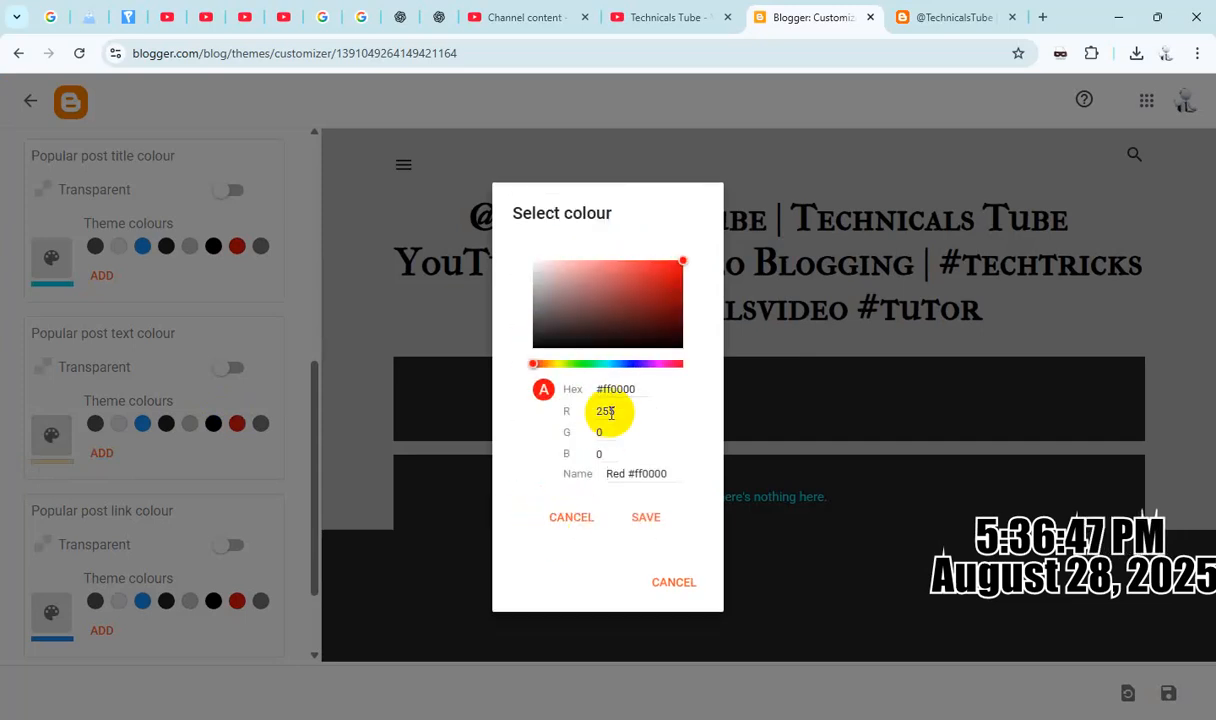
left_click(606, 363)
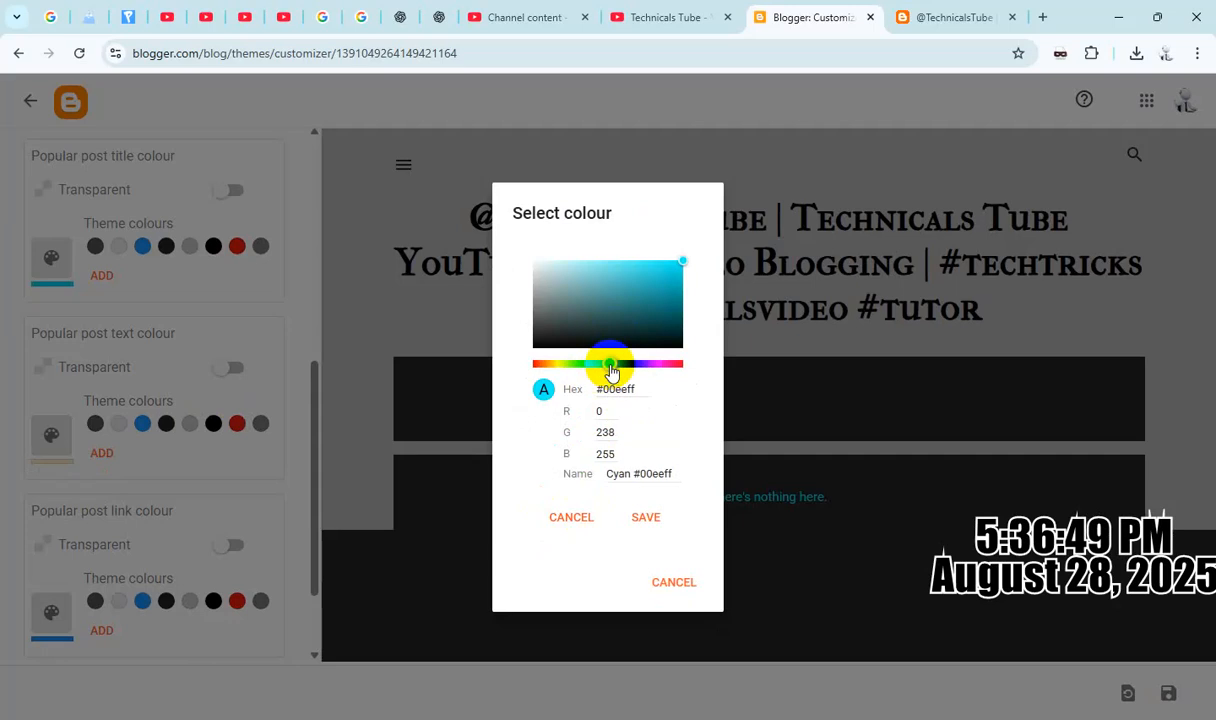
left_click_drag(632, 268, 616, 268)
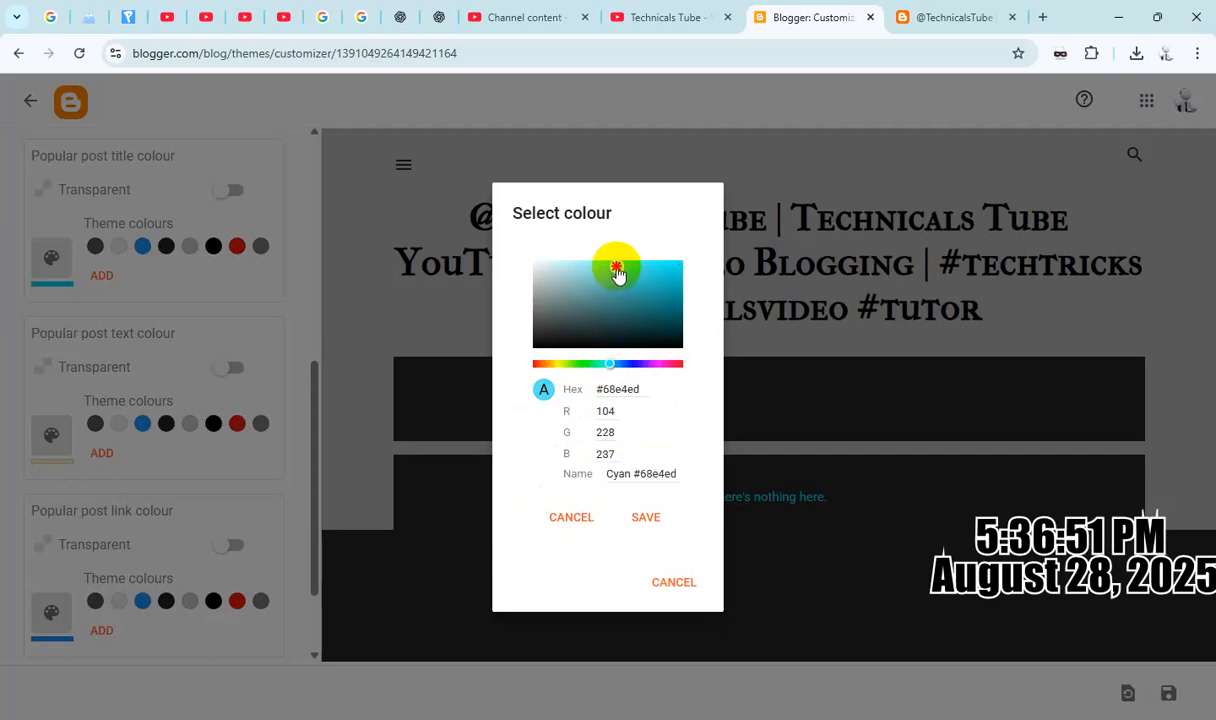
left_click(628, 511)
left_click(205, 520)
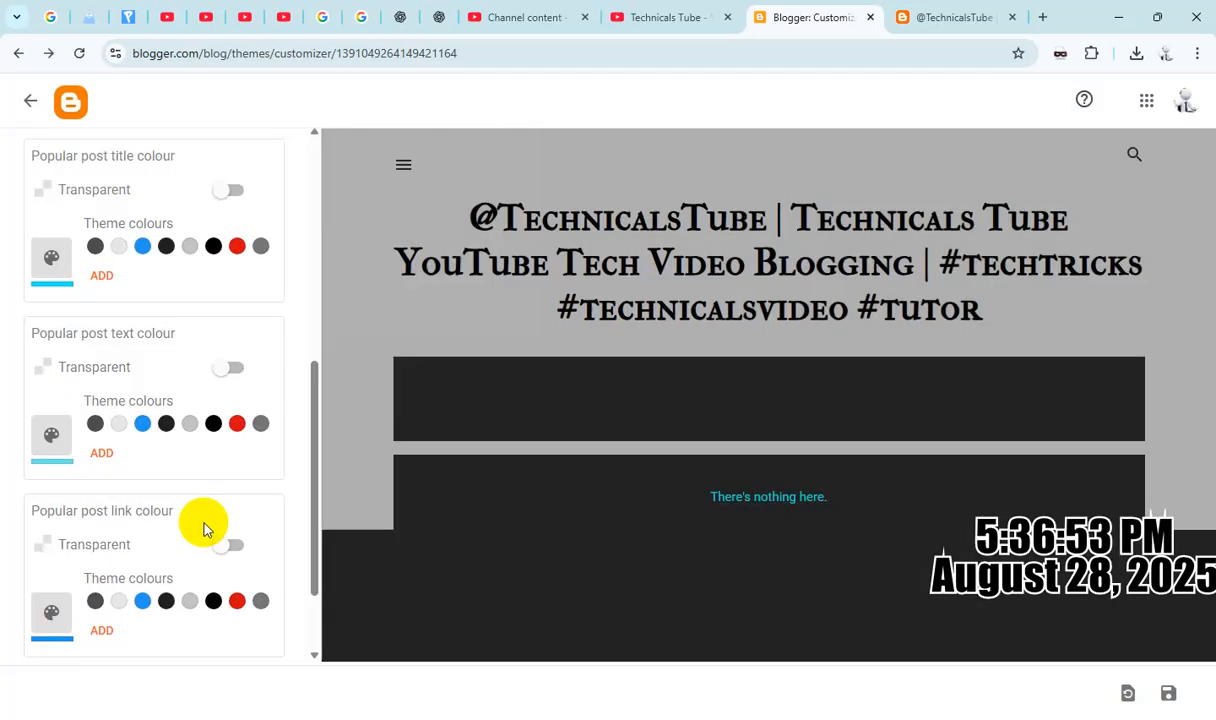
- Create the custom green #1eff00 and save it as the popular post link colour
scroll(207, 526, "down", 1)
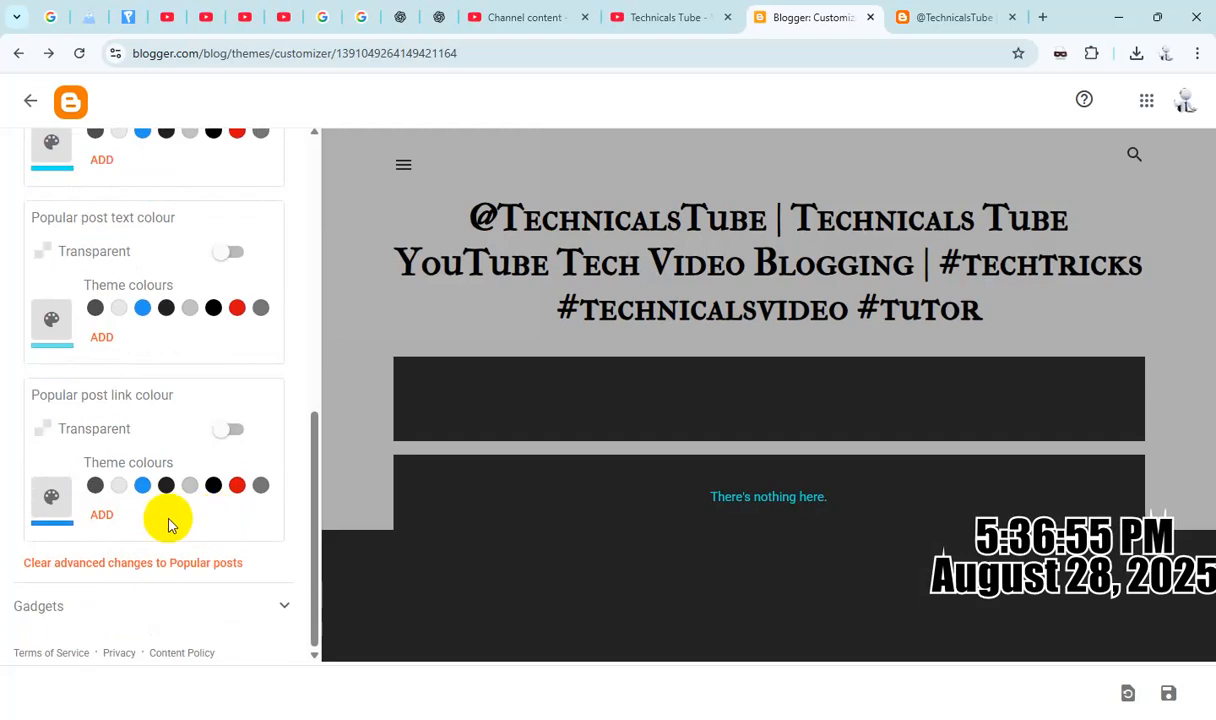
left_click(102, 512)
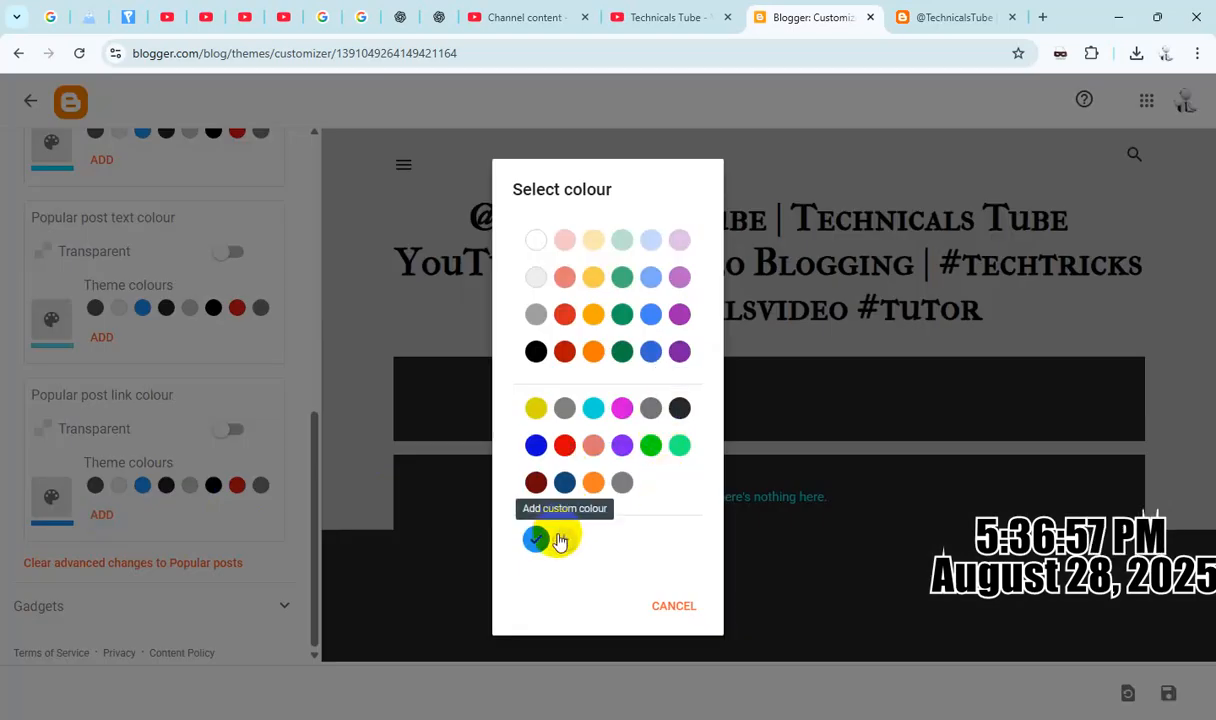
left_click(562, 539)
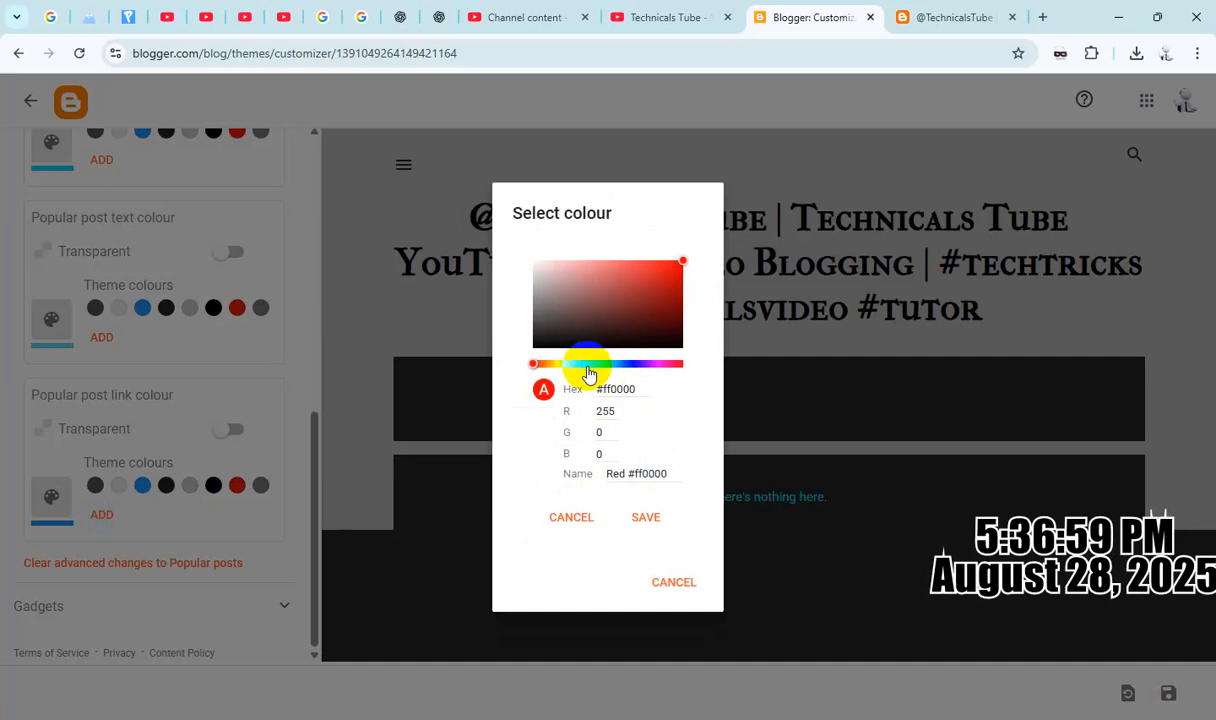
left_click(581, 372)
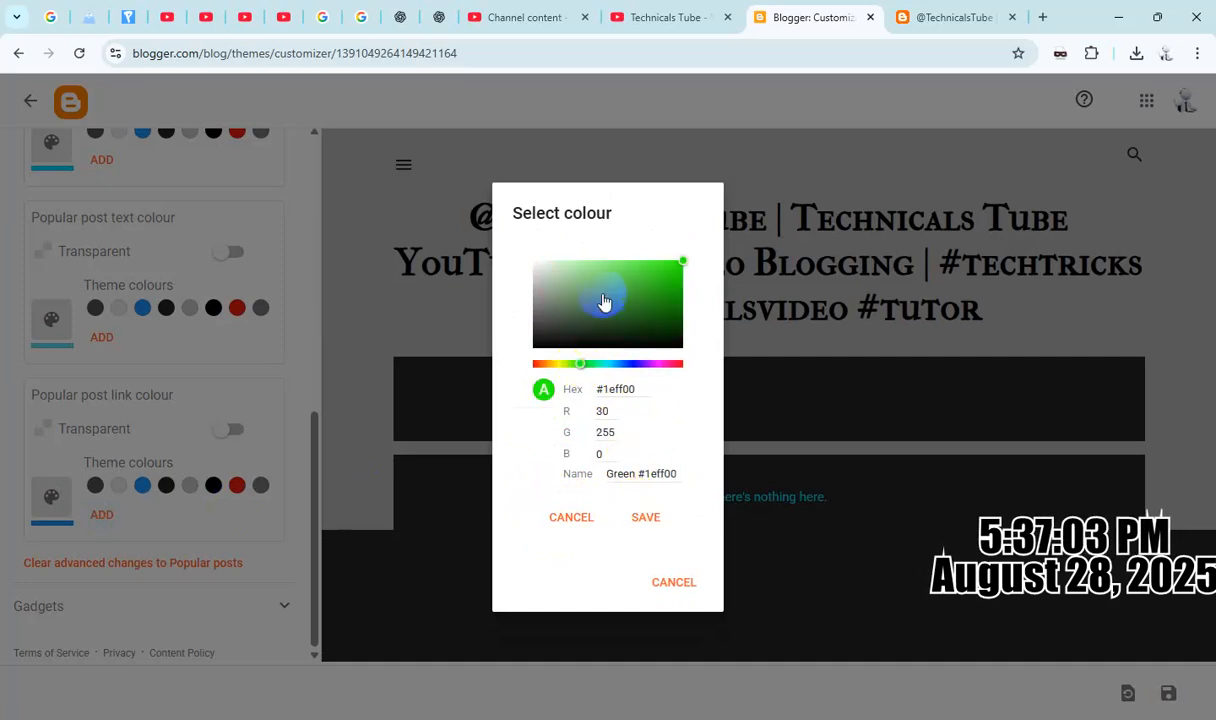
left_click(645, 514)
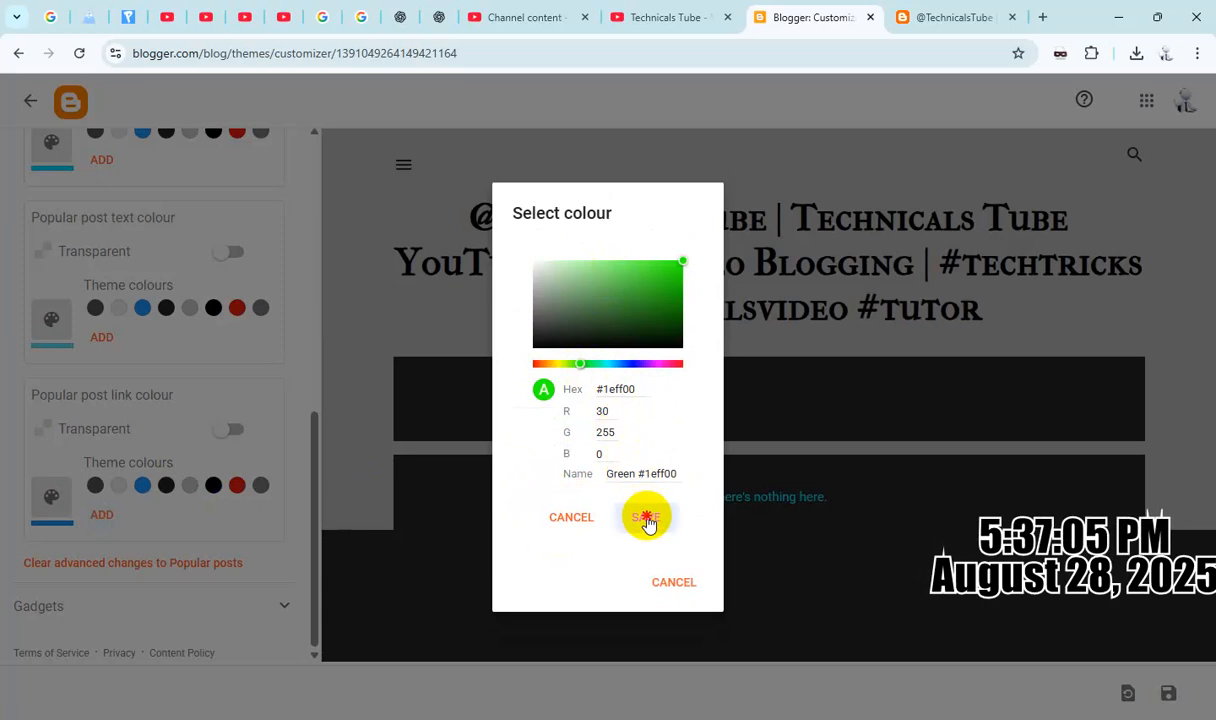
left_click(203, 482)
- Open the advanced settings for Post navigation and set the post navigation links colour to Red #D52C1F
scroll(204, 475, "up", 5)
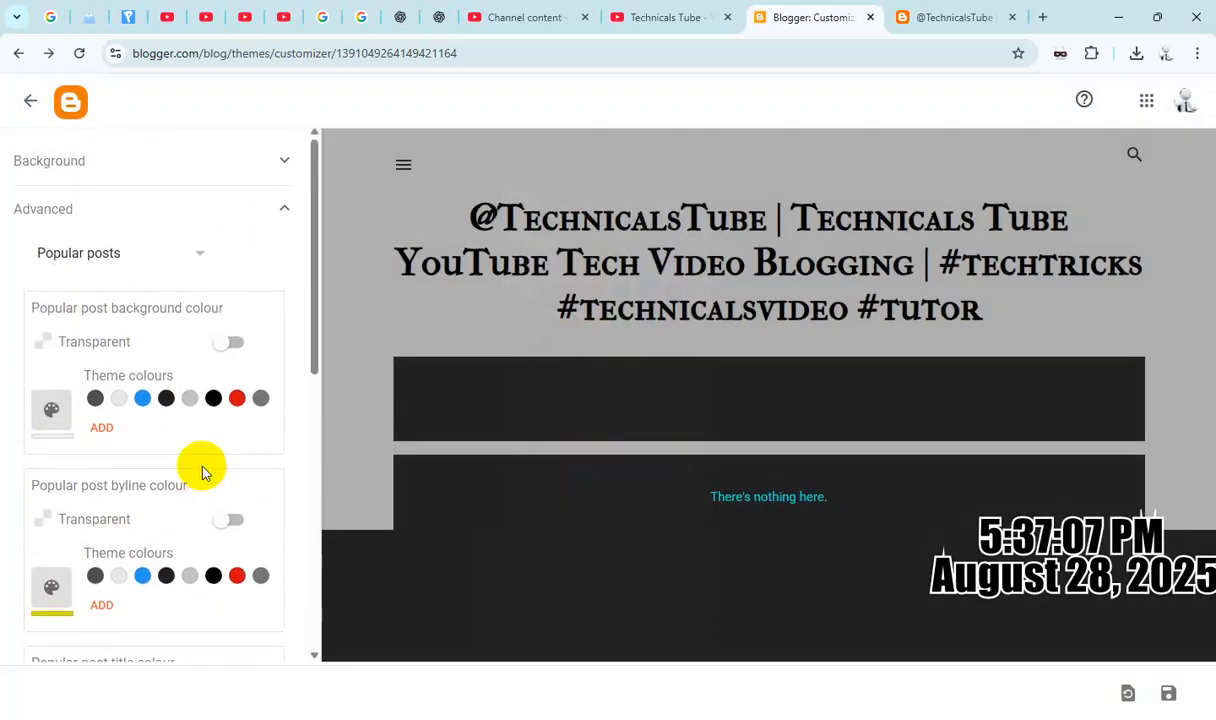
left_click(163, 252)
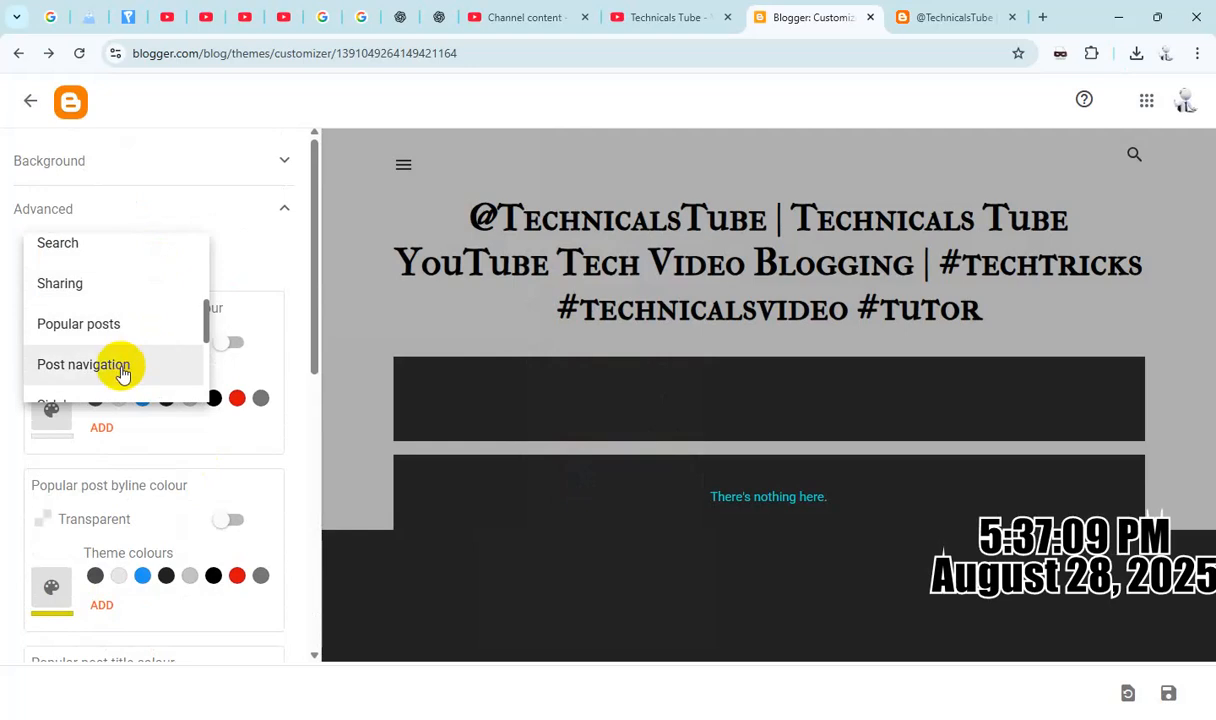
left_click(122, 368)
scroll(148, 545, "down", 2)
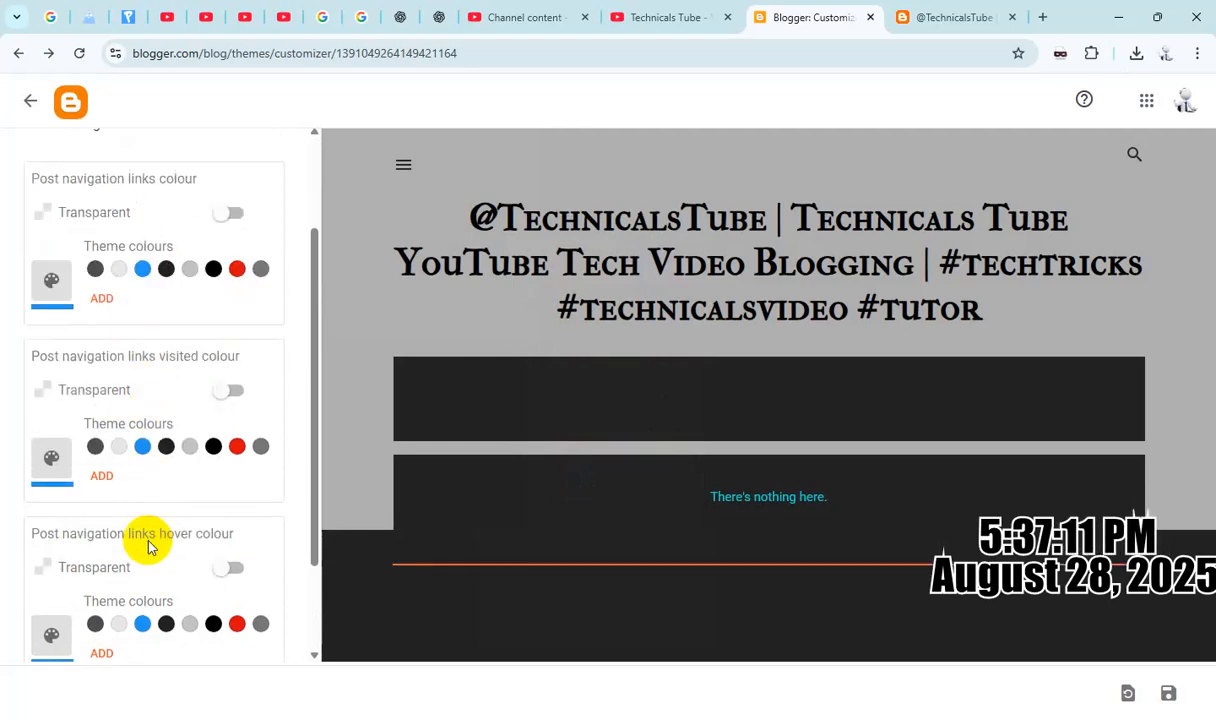
scroll(148, 546, "down", 1)
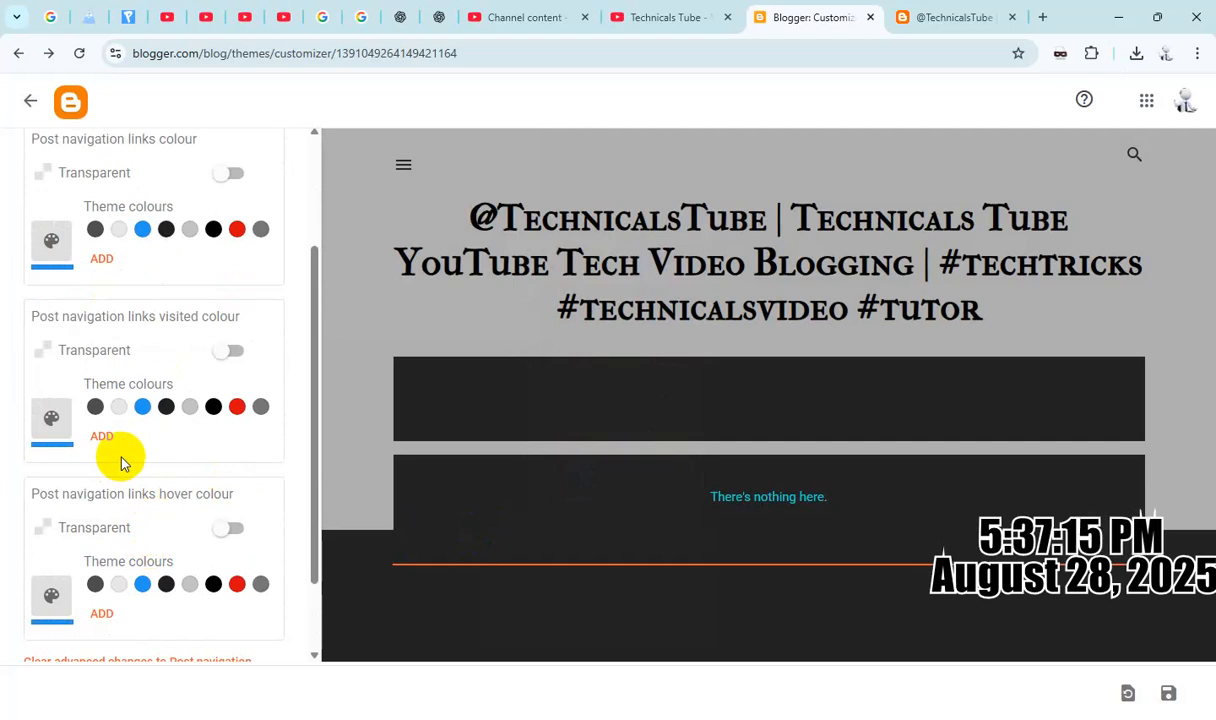
scroll(119, 457, "up", 2)
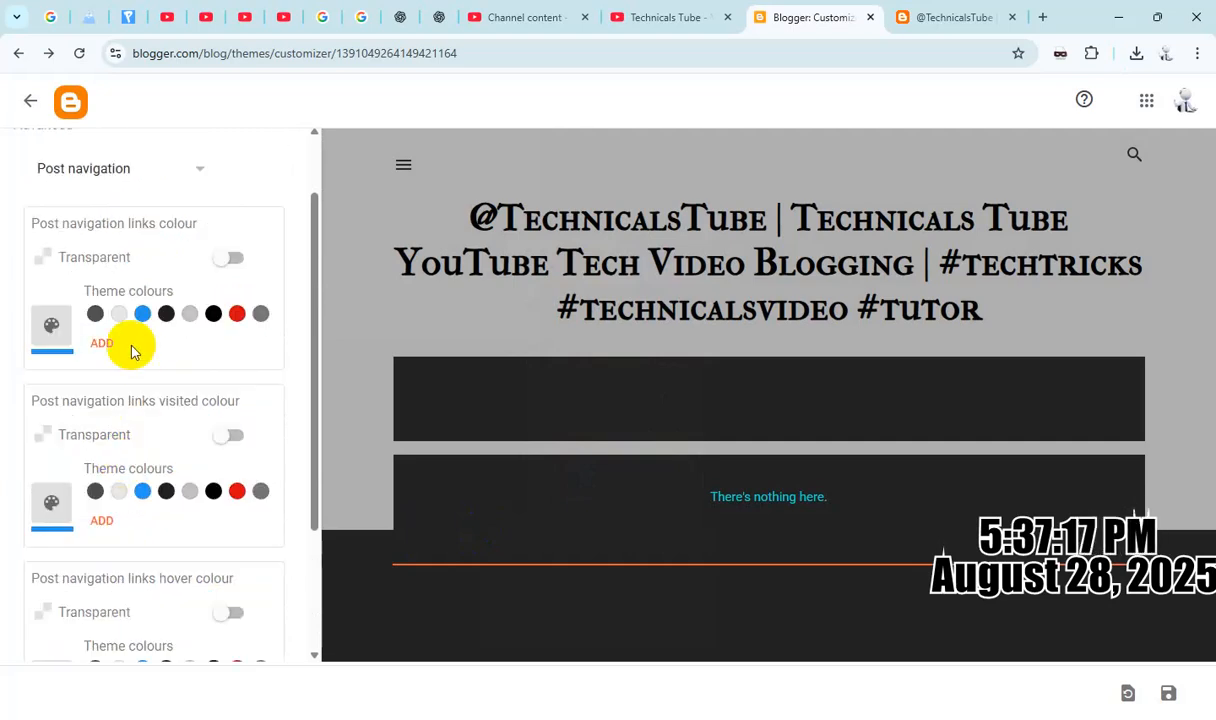
left_click(101, 343)
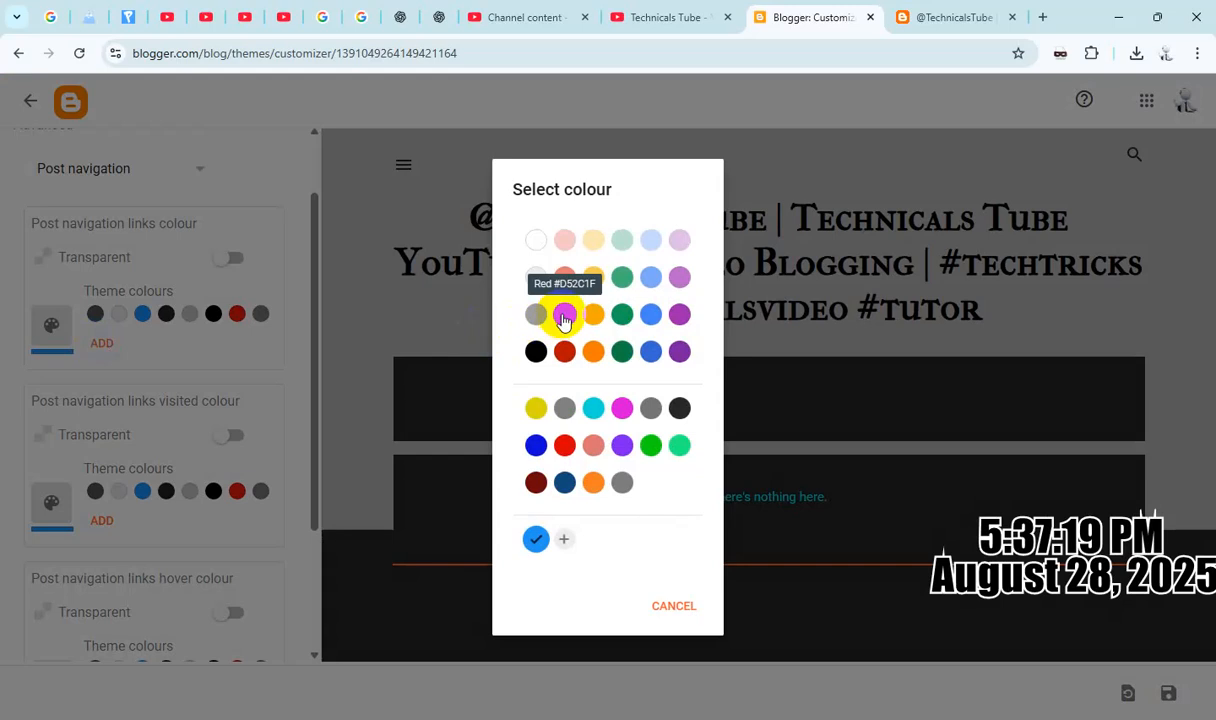
left_click(564, 316)
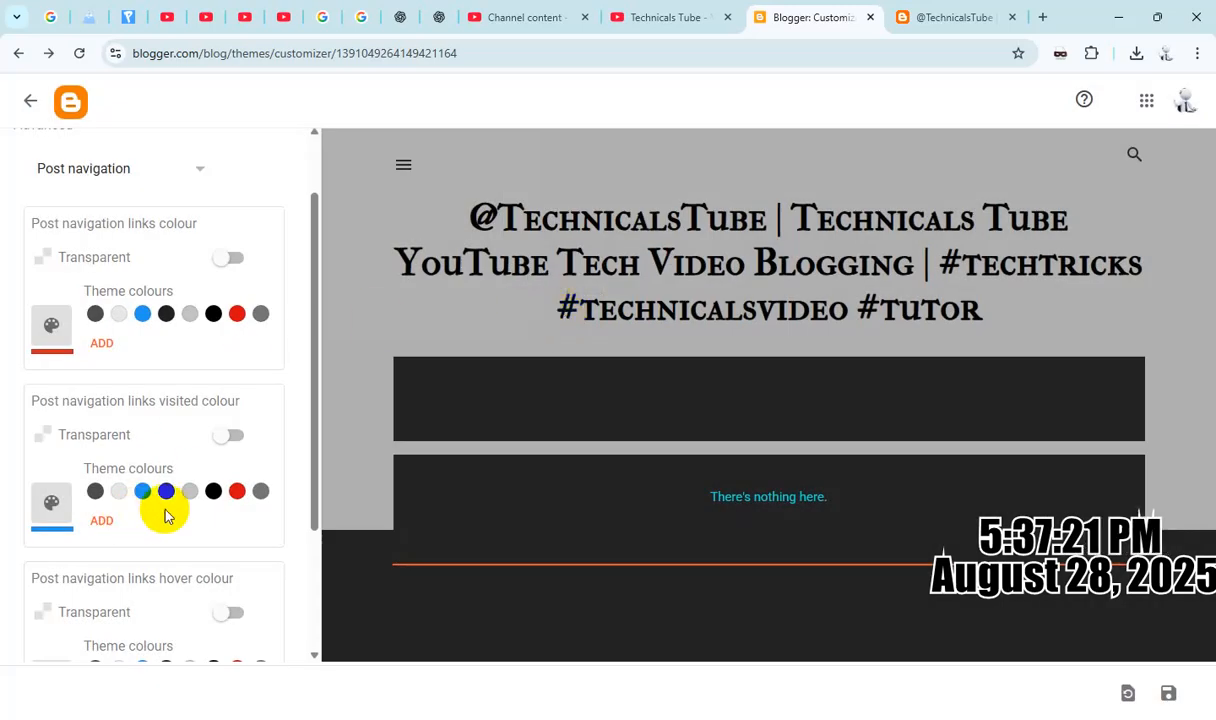
- Set the post navigation links visited colour to magenta #d90cd9 and the links hover colour to cyan
left_click(103, 518)
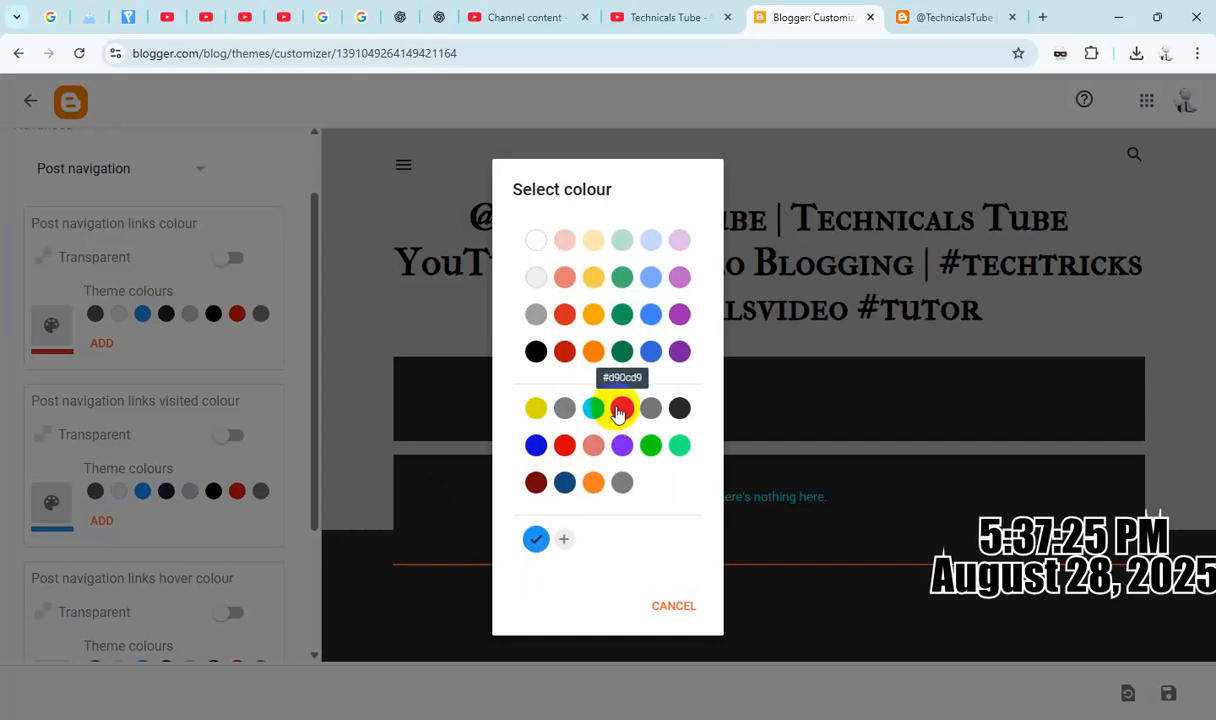
left_click(617, 410)
scroll(123, 480, "down", 2)
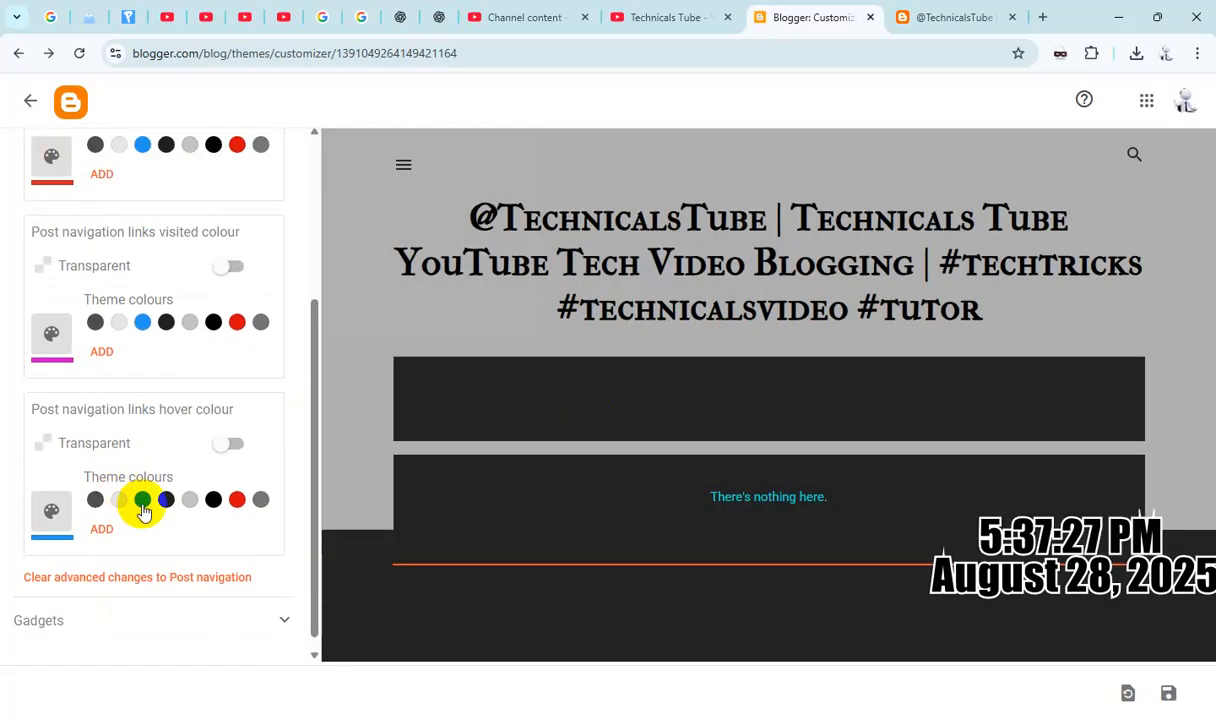
left_click(102, 528)
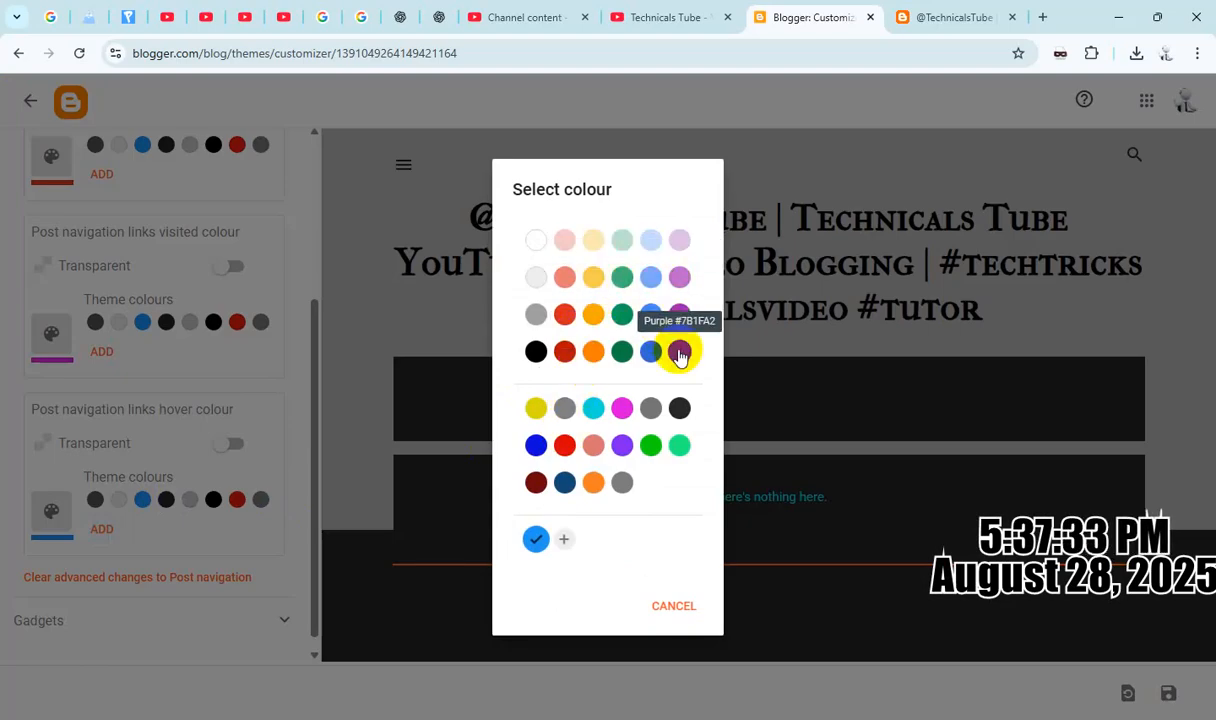
left_click(594, 409)
- Open the advanced settings for Sidebar and set its Top, Top - HD and Bottom background colours to the near-black theme colour
scroll(185, 500, "up", 3)
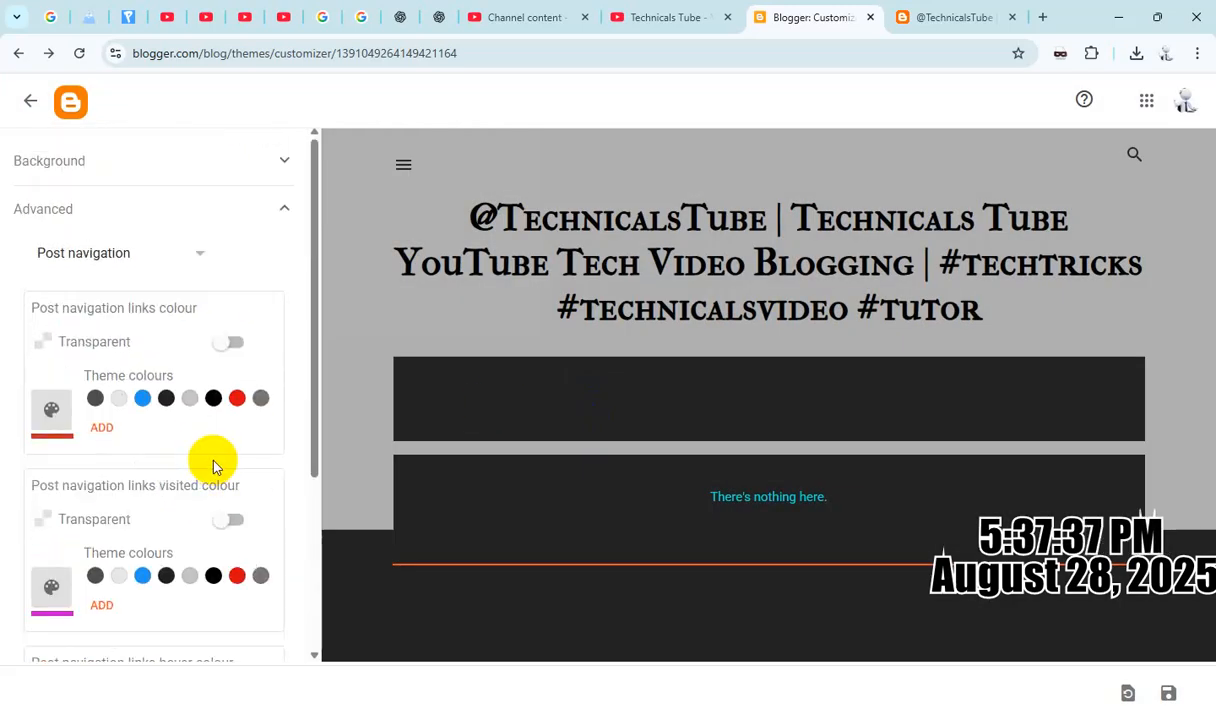
left_click(114, 253)
scroll(122, 320, "down", 1)
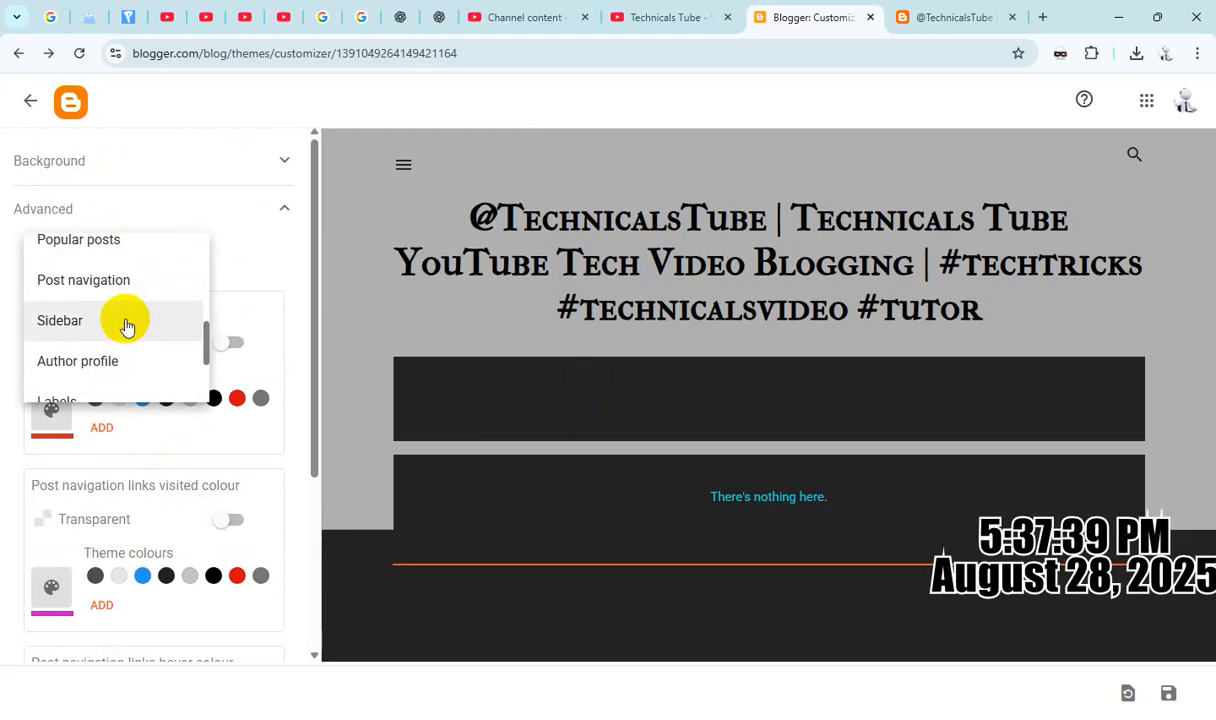
left_click(125, 328)
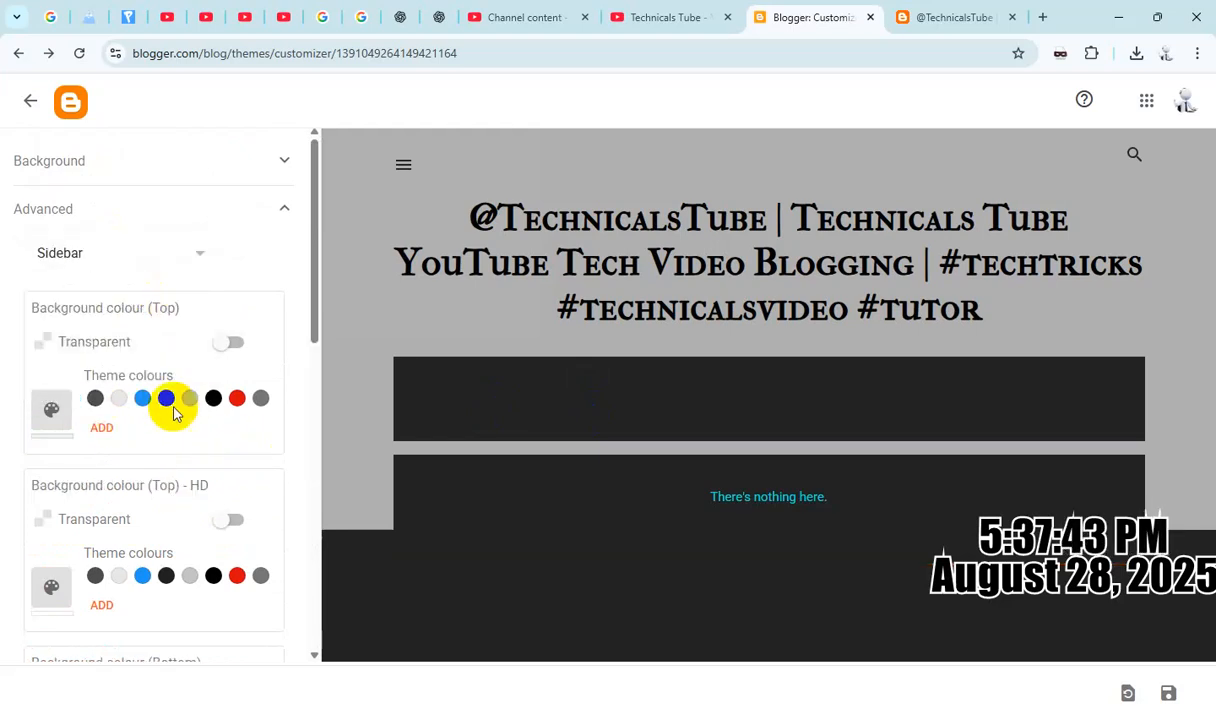
scroll(170, 440, "down", 1)
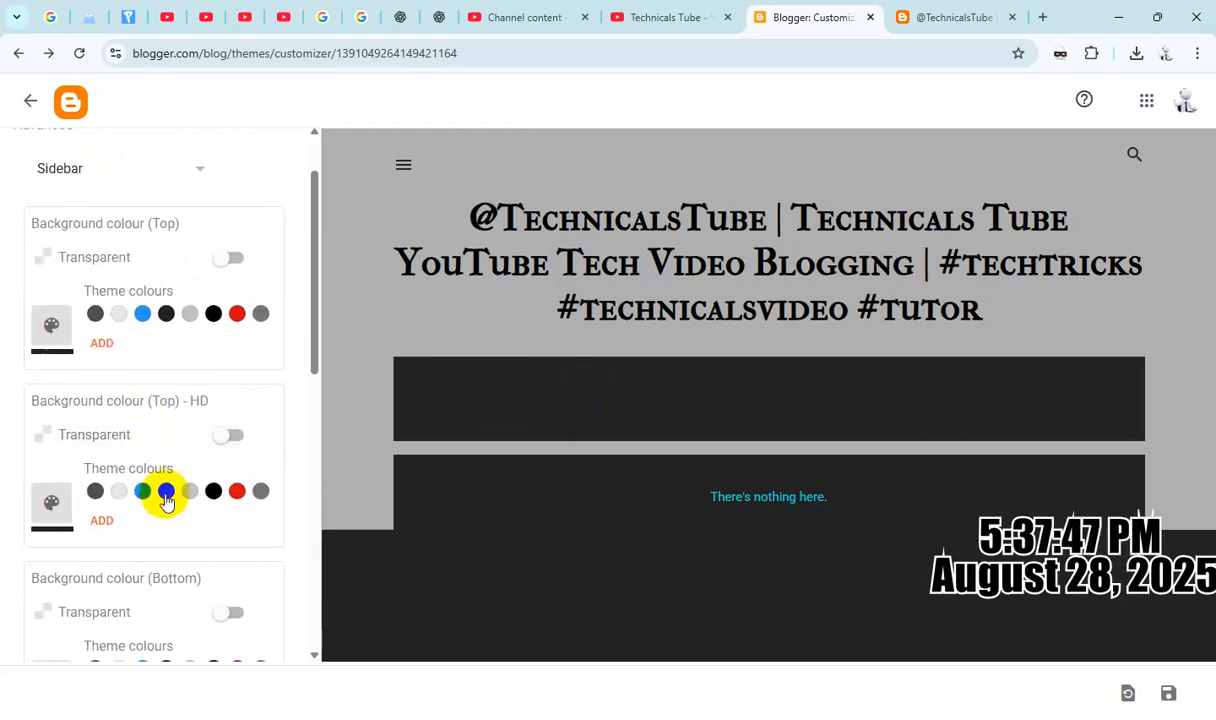
scroll(190, 485, "down", 2)
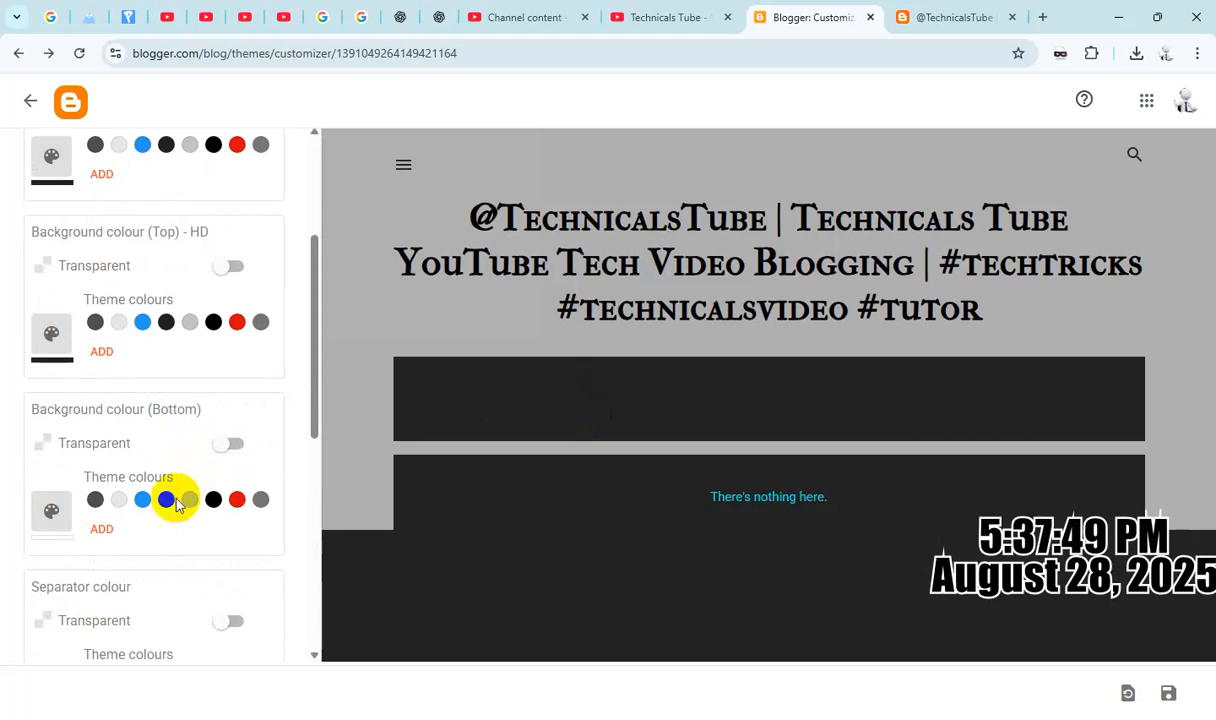
scroll(180, 497, "down", 3)
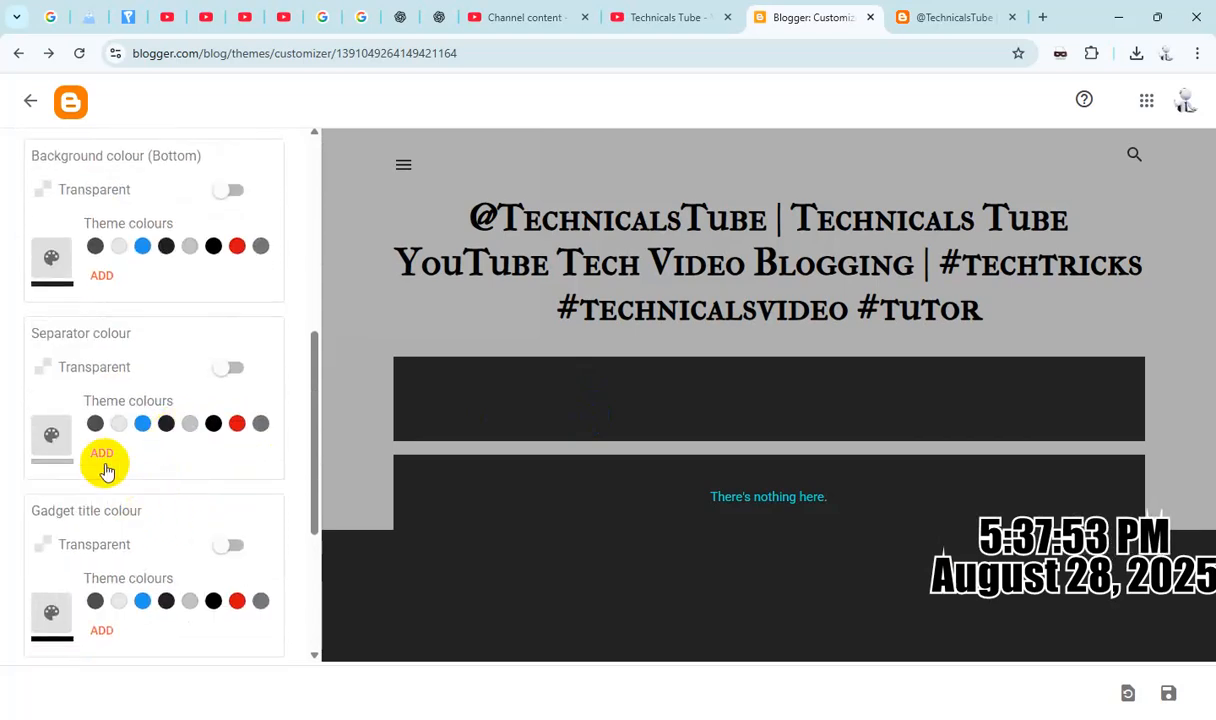
- Set the sidebar's separator colour to cyan and its gadget title colour to green
left_click(101, 455)
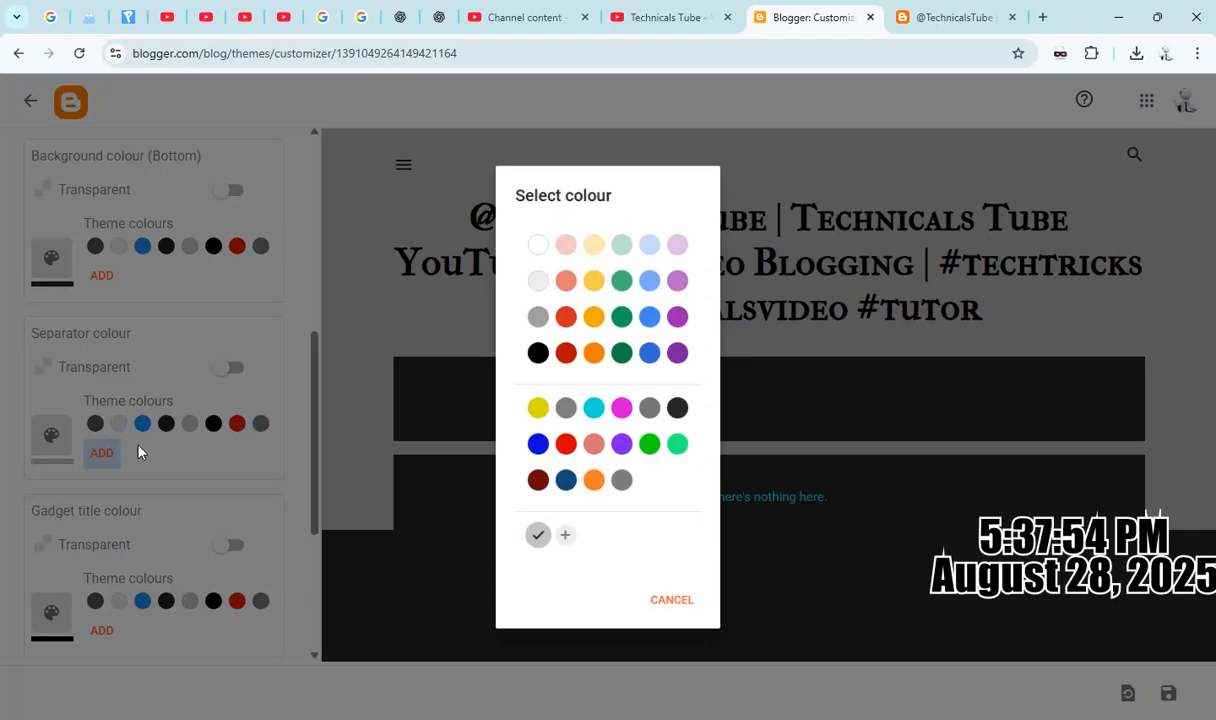
left_click(594, 413)
scroll(170, 537, "down", 1)
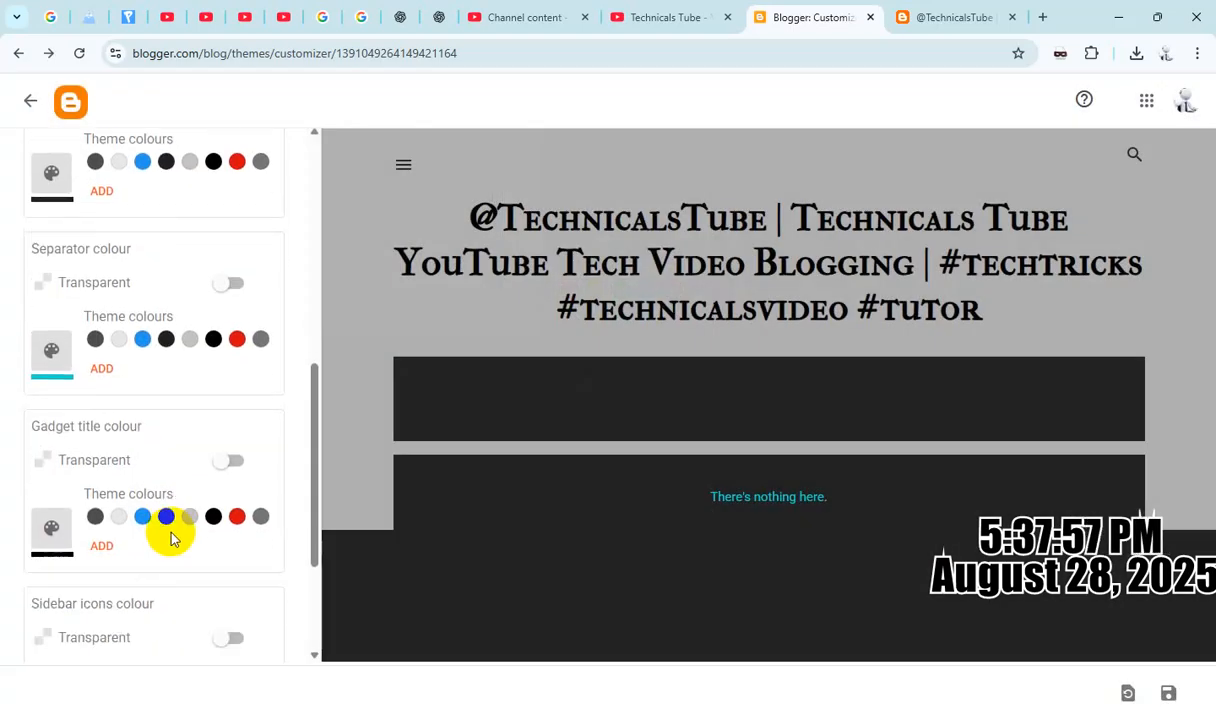
left_click(103, 546)
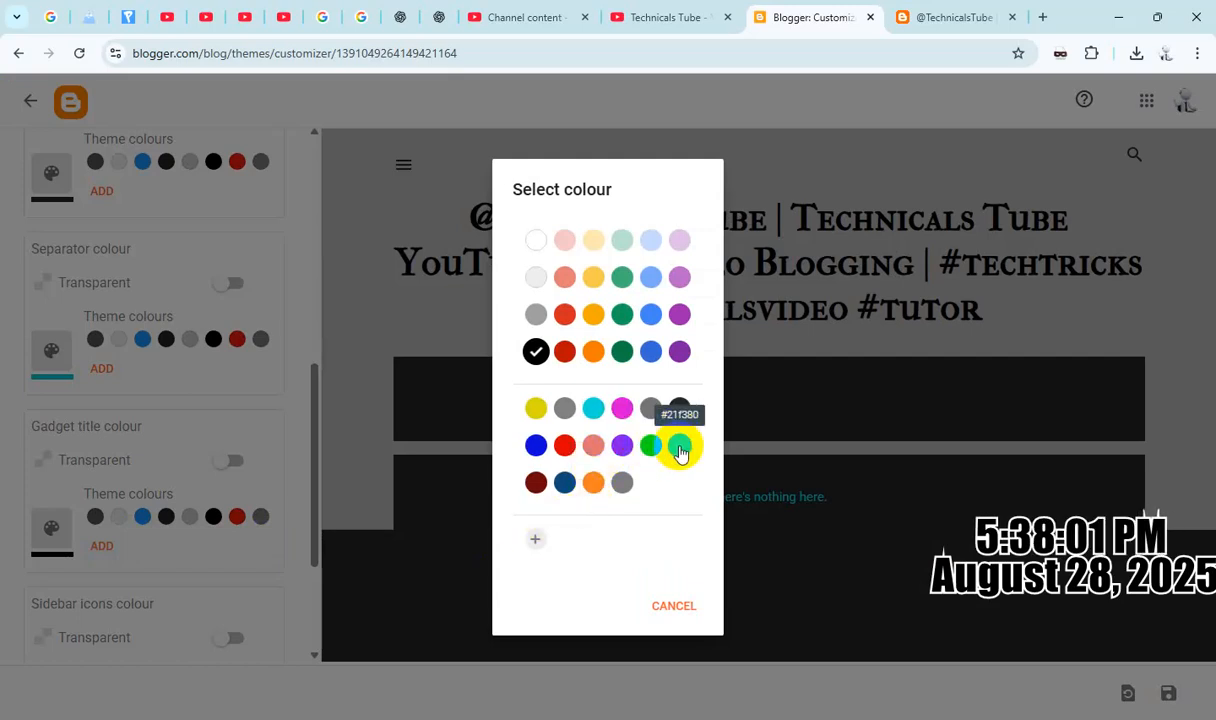
left_click(651, 445)
- Set the sidebar icons colour to pale blue
scroll(165, 530, "down", 2)
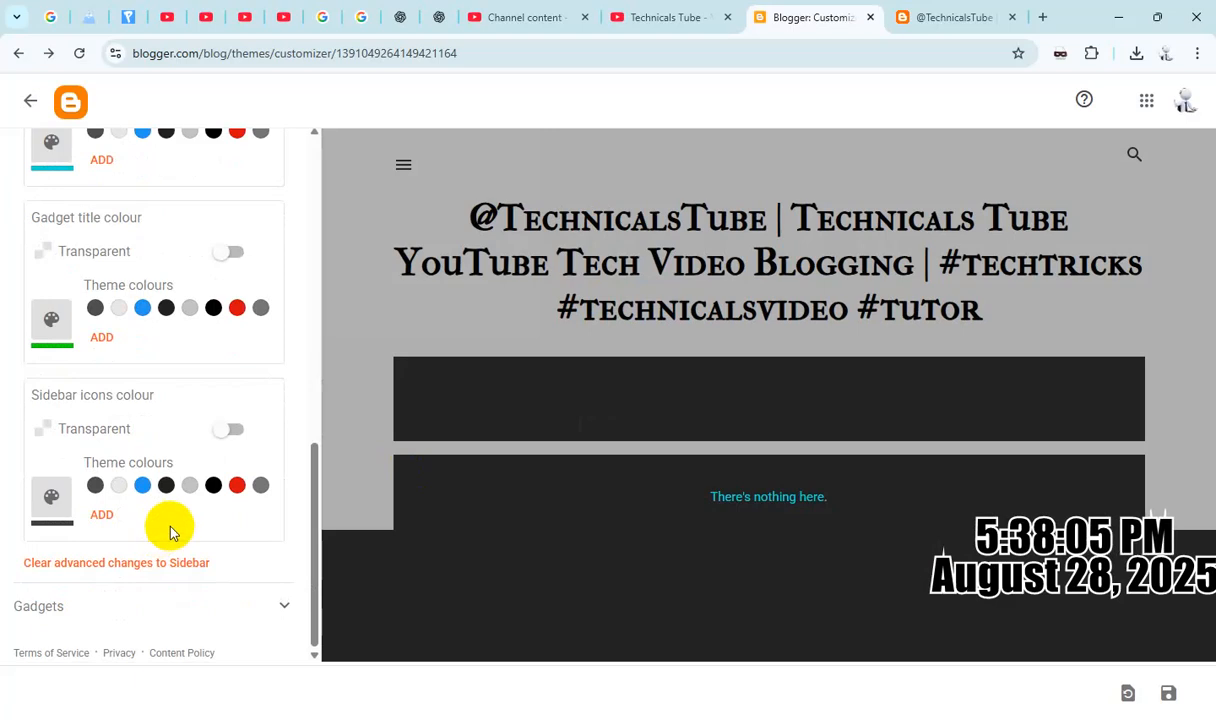
left_click(102, 514)
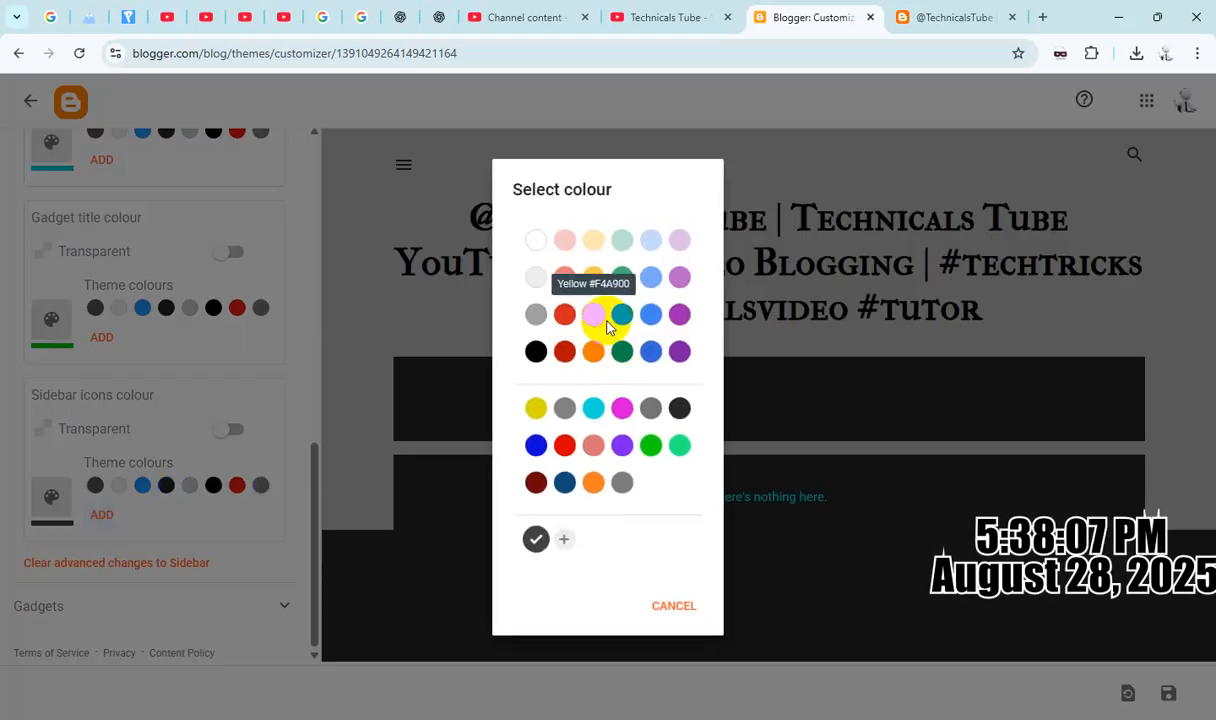
left_click(647, 246)
- Switch the theme's advanced settings from Sidebar to the Labels section
scroll(183, 490, "up", 4)
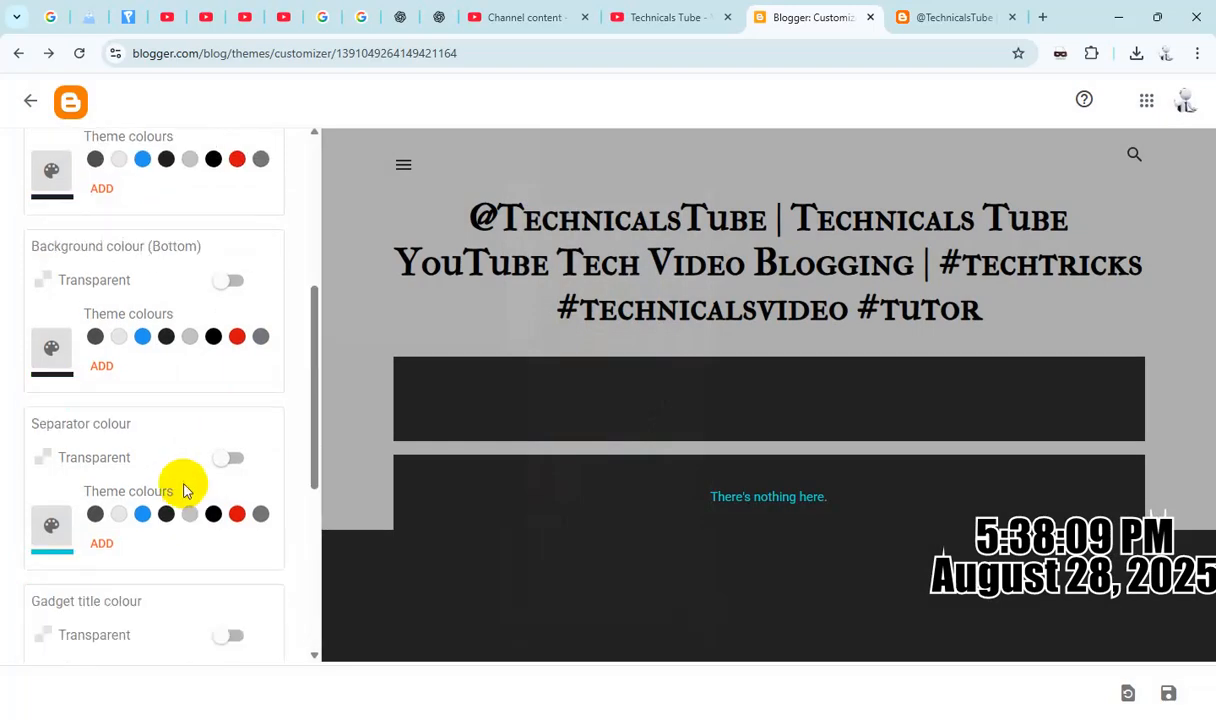
scroll(183, 490, "up", 4)
left_click(150, 262)
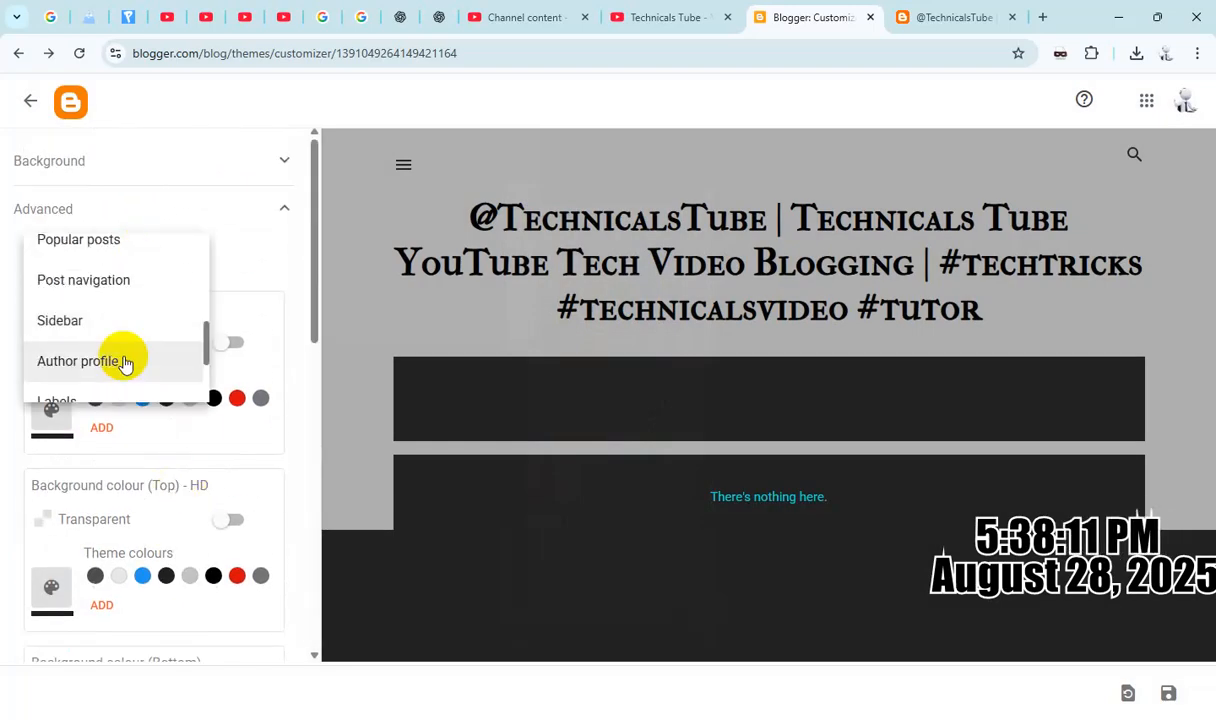
scroll(124, 362, "down", 2)
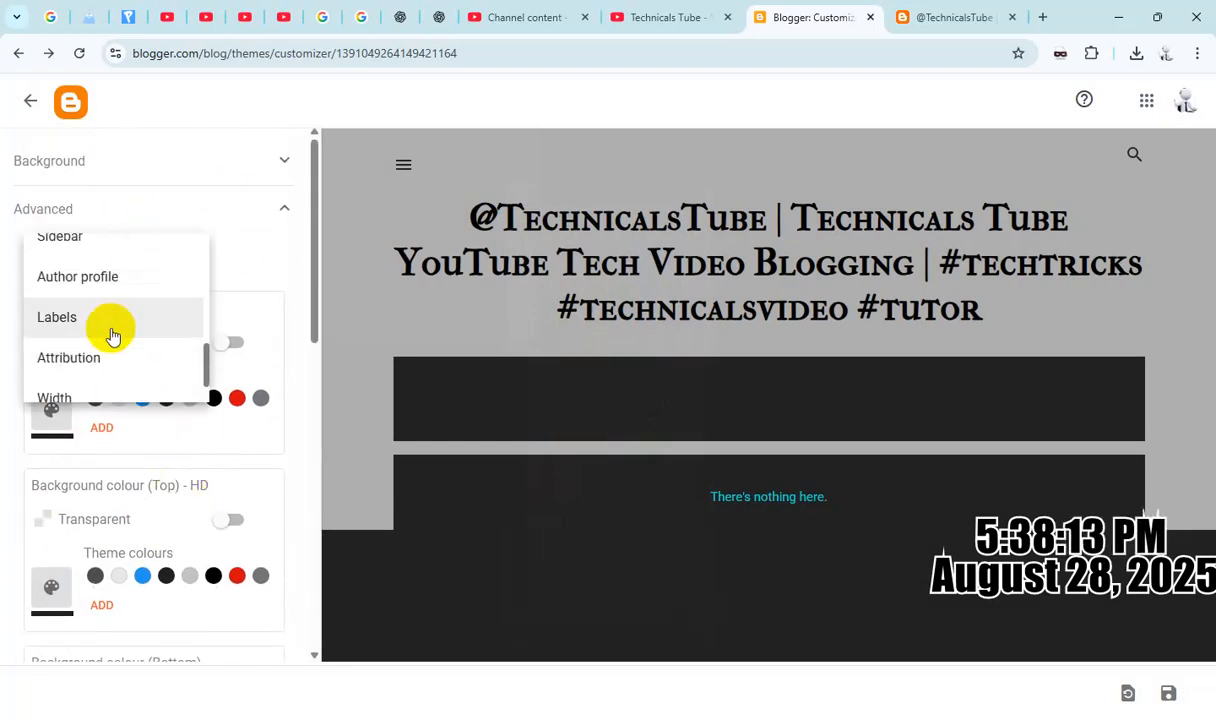
left_click(152, 326)
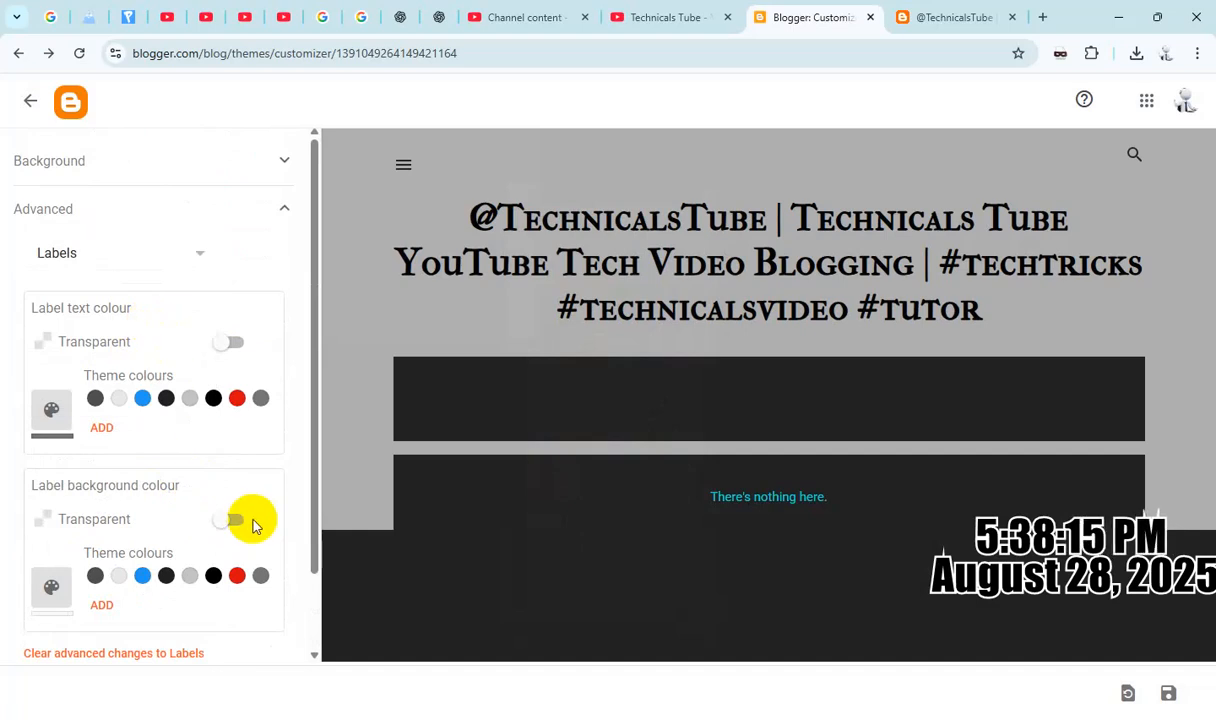
- Set the label text colour to cyan and the label background colour to the black theme colour
left_click(108, 432)
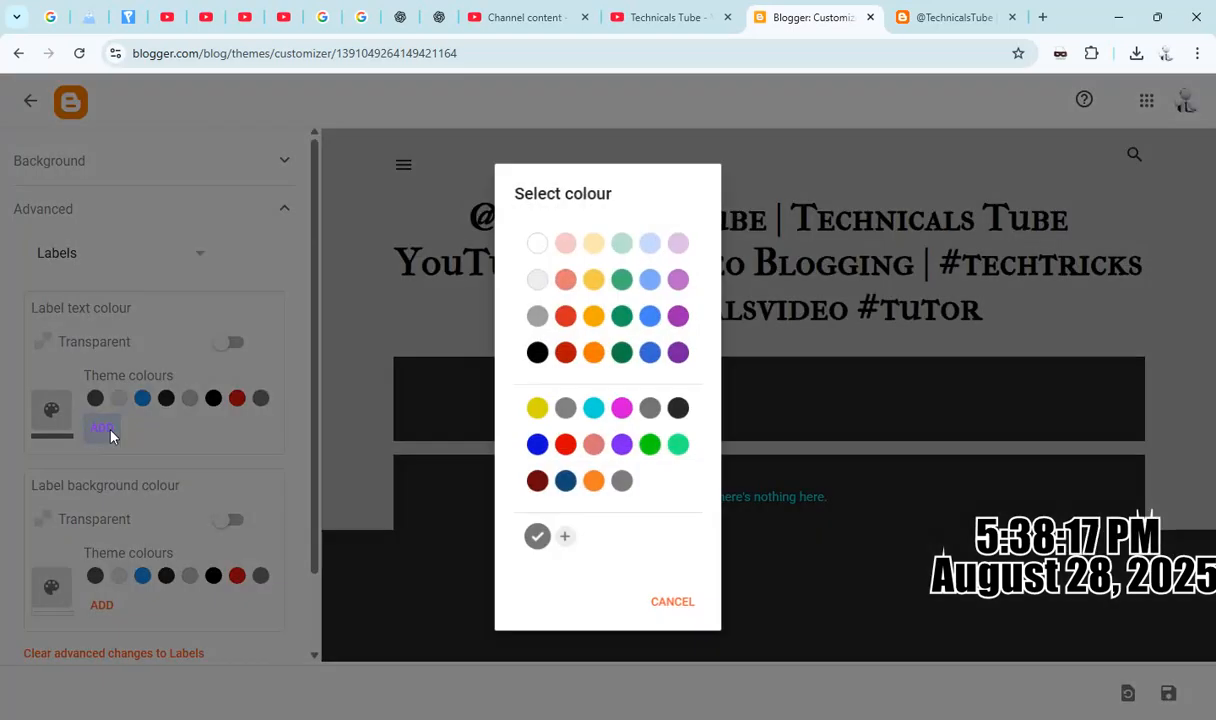
left_click(591, 412)
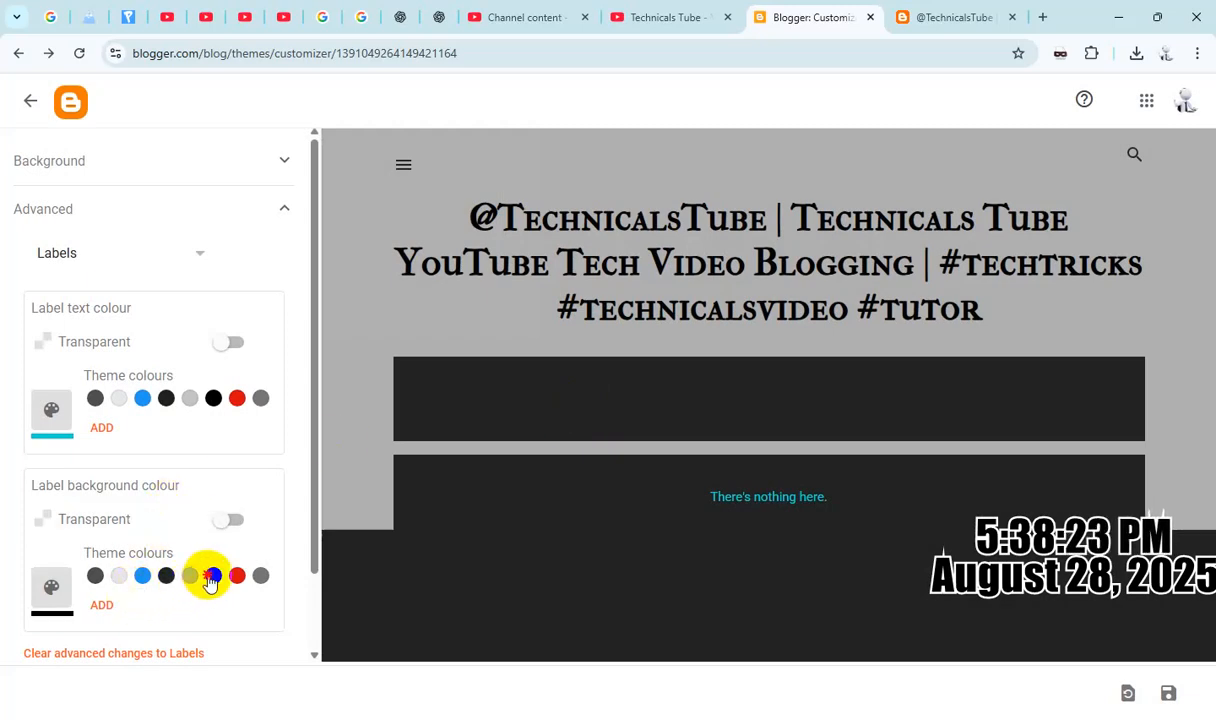
scroll(163, 570, "down", 2)
scroll(163, 570, "up", 2)
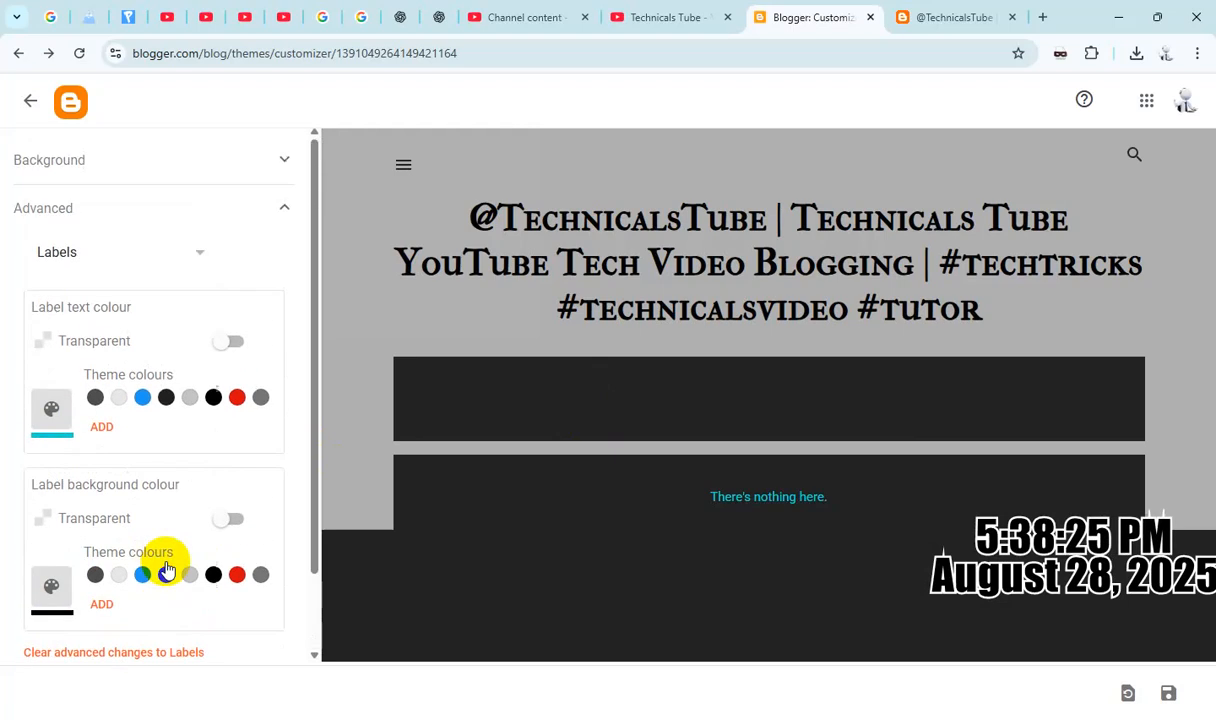
- Save the customized theme and switch to the live blog at technicalstube.blogspot.com
left_click(120, 260)
scroll(125, 352, "down", 1)
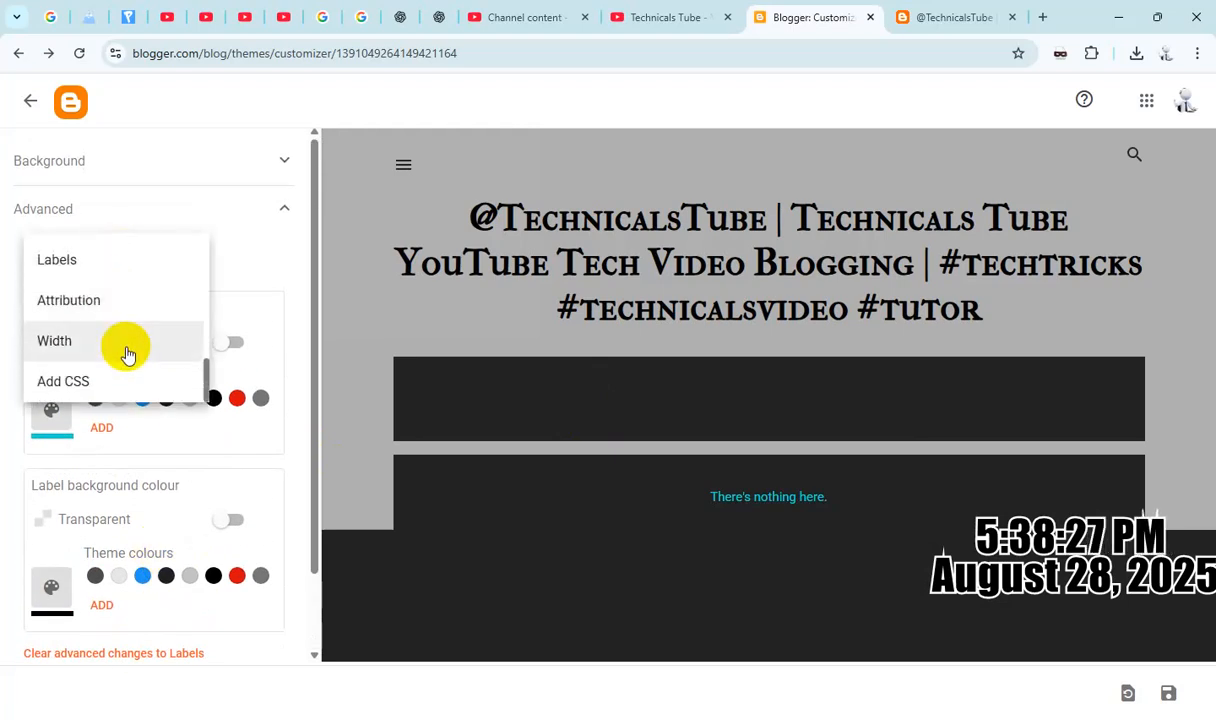
left_click(1168, 693)
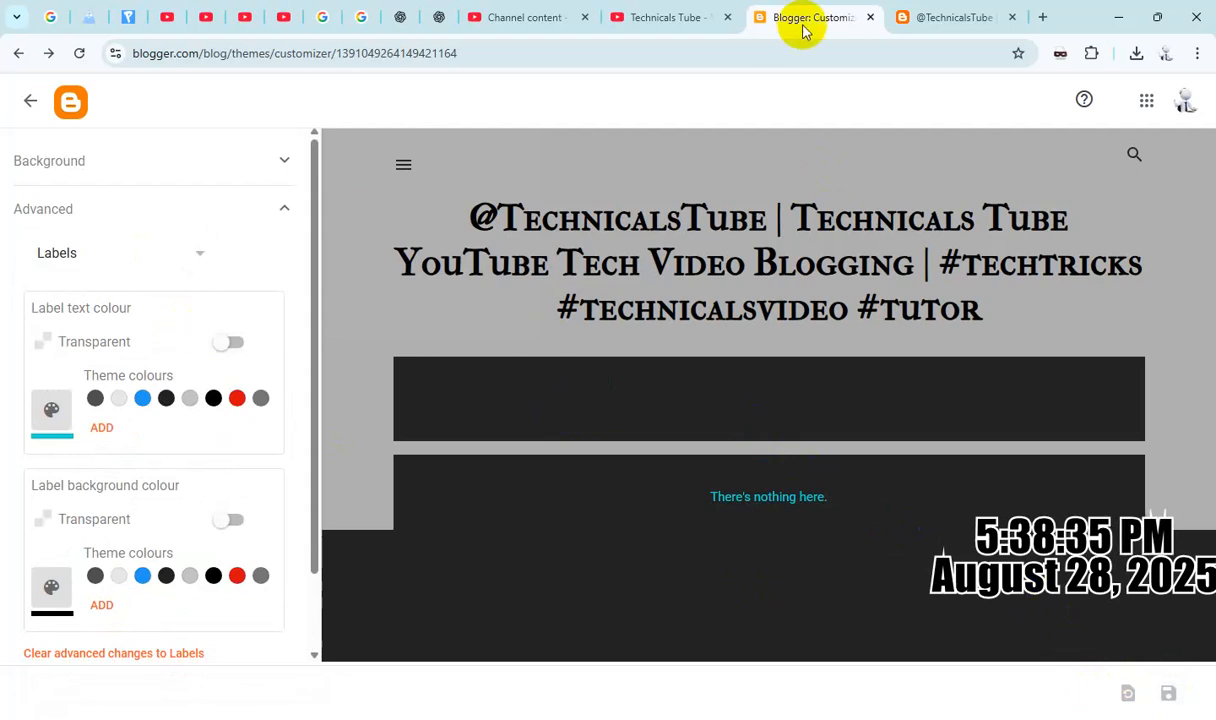
left_click(921, 20)
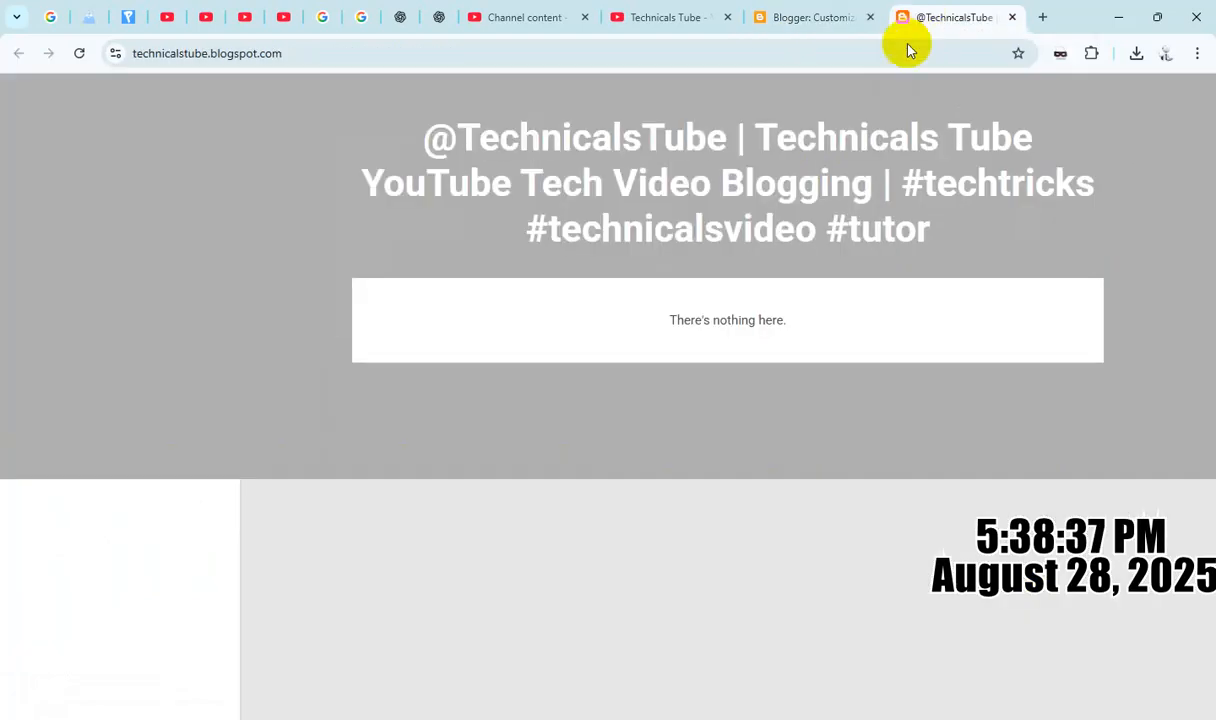